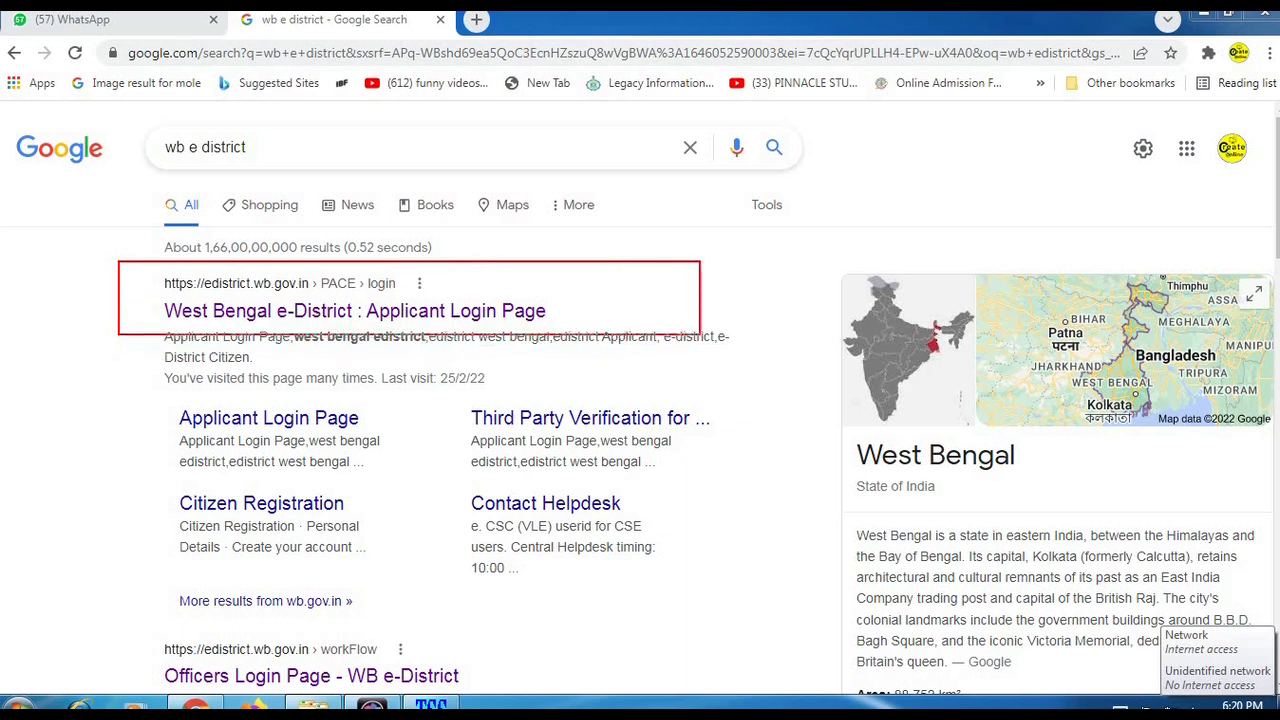
# - Open the West Bengal e-District applicant login page from the search results and view its username, password and captcha fields
pyautogui.click(399, 316)
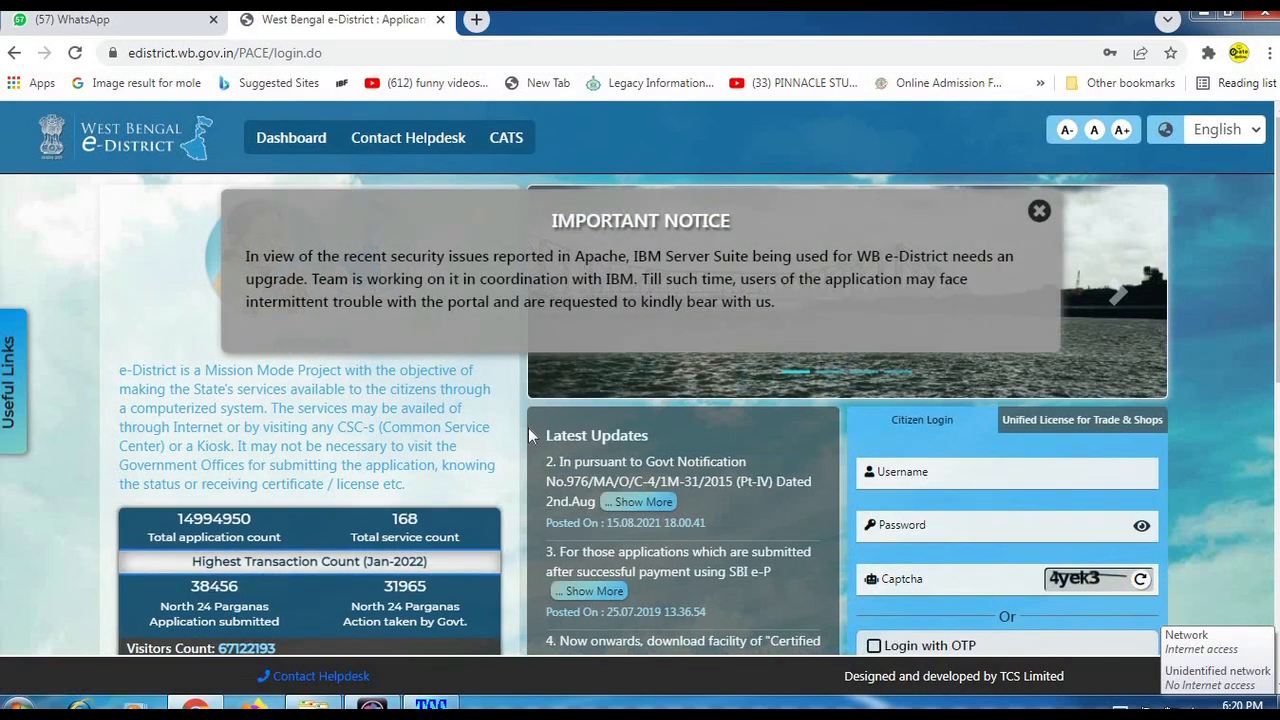
pyautogui.scroll(-1, 966, 387)
pyautogui.hotkey('ctrl', '2')
pyautogui.moveTo(845, 352); pyautogui.dragTo(1255, 403)
pyautogui.moveTo(826, 404); pyautogui.dragTo(1223, 438)
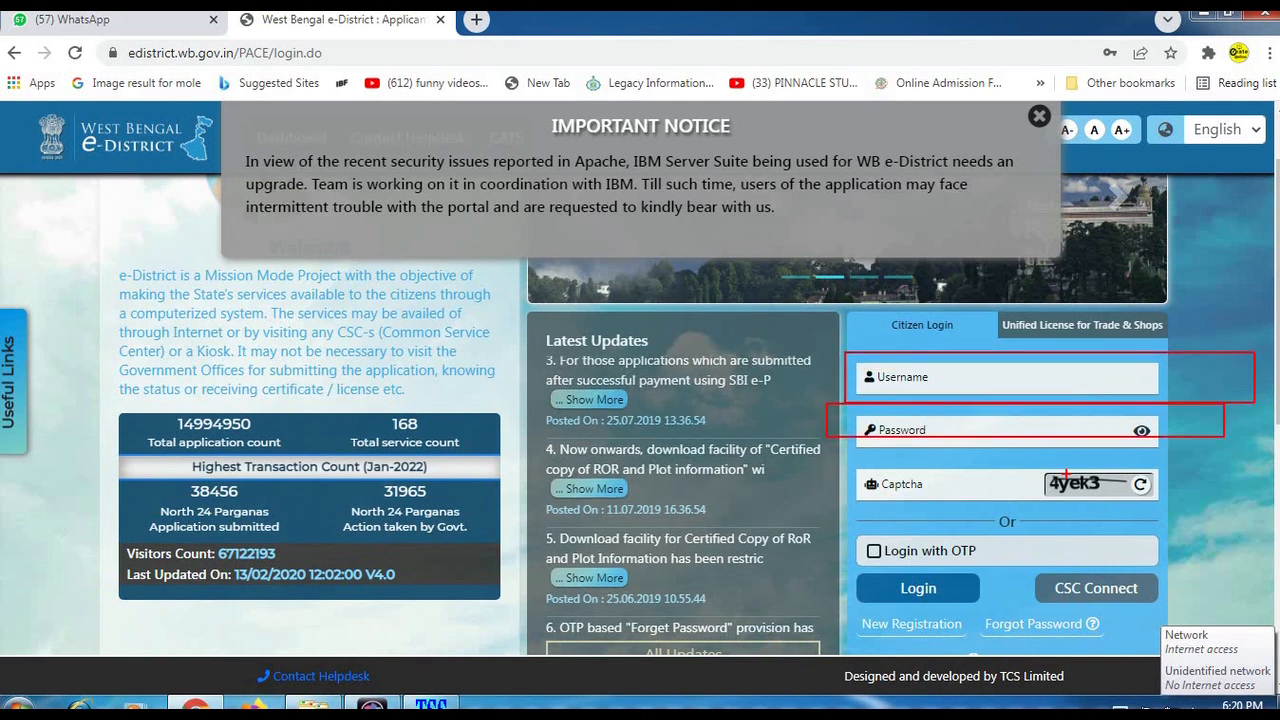
pyautogui.moveTo(848, 464); pyautogui.dragTo(1063, 504)
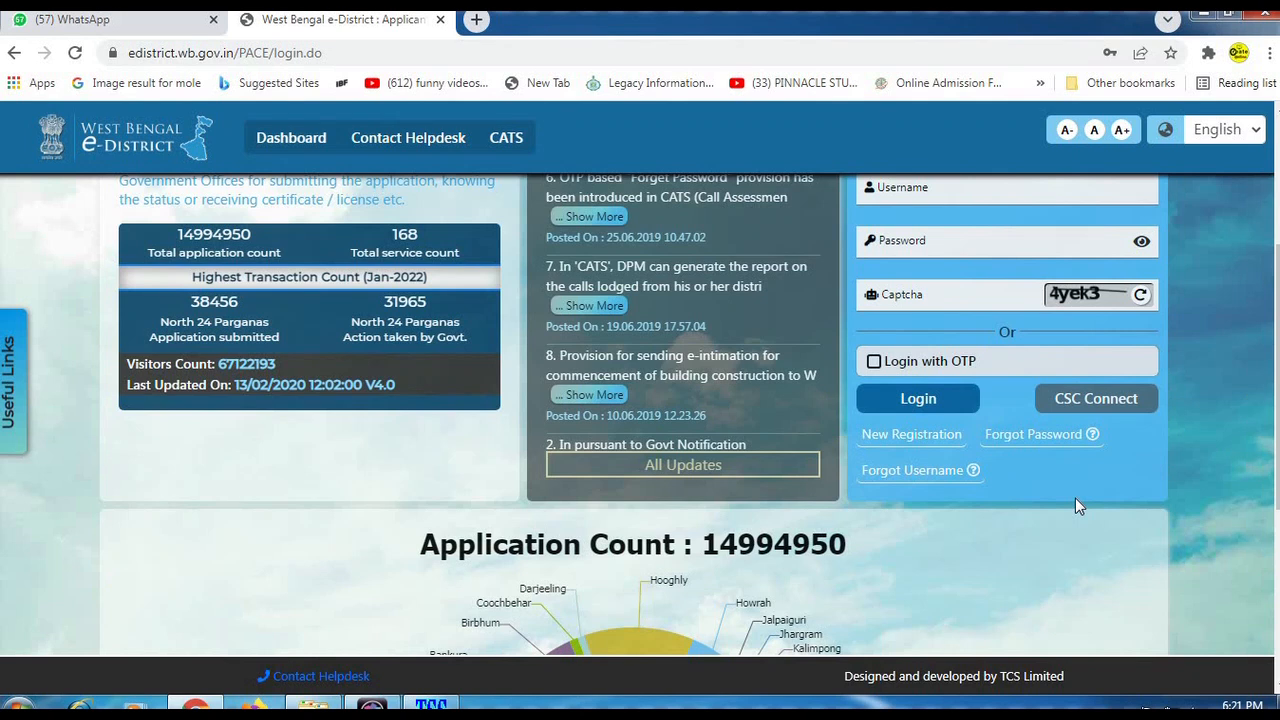
# - Open the New Registration form to view the citizen's personal details fields and return to the login page
pyautogui.moveTo(842, 418); pyautogui.dragTo(983, 457)
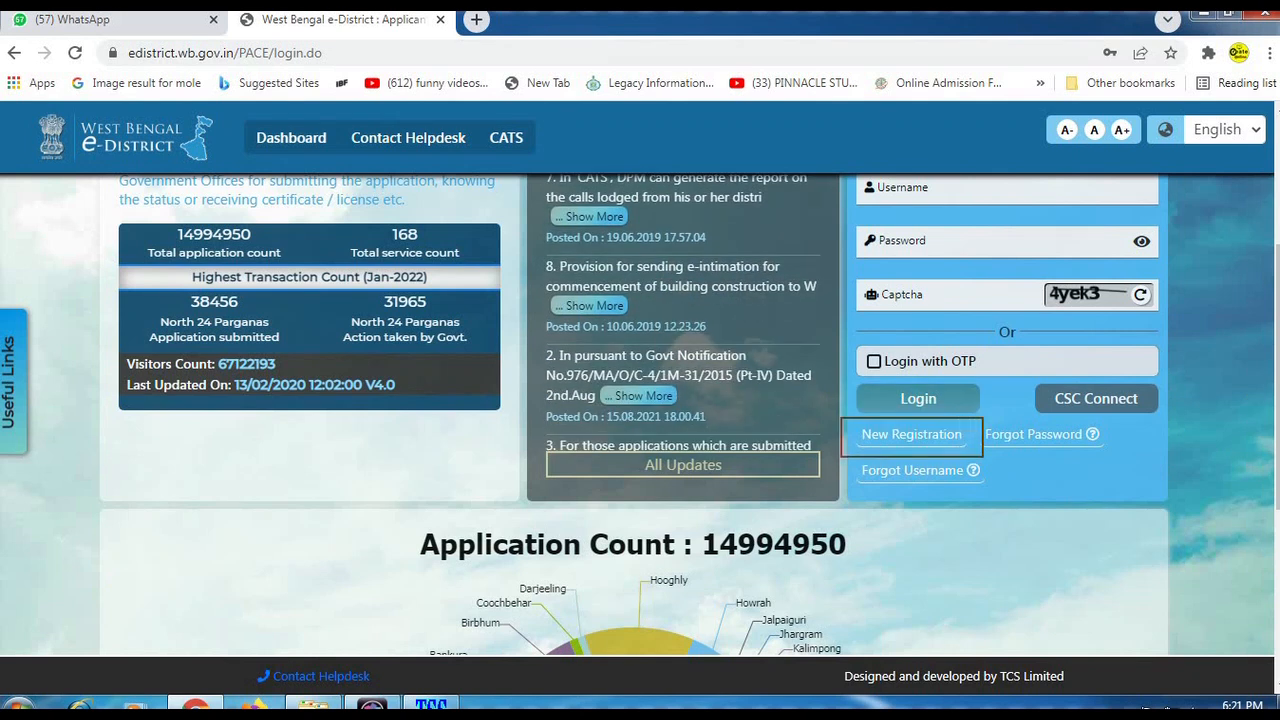
pyautogui.click(911, 434)
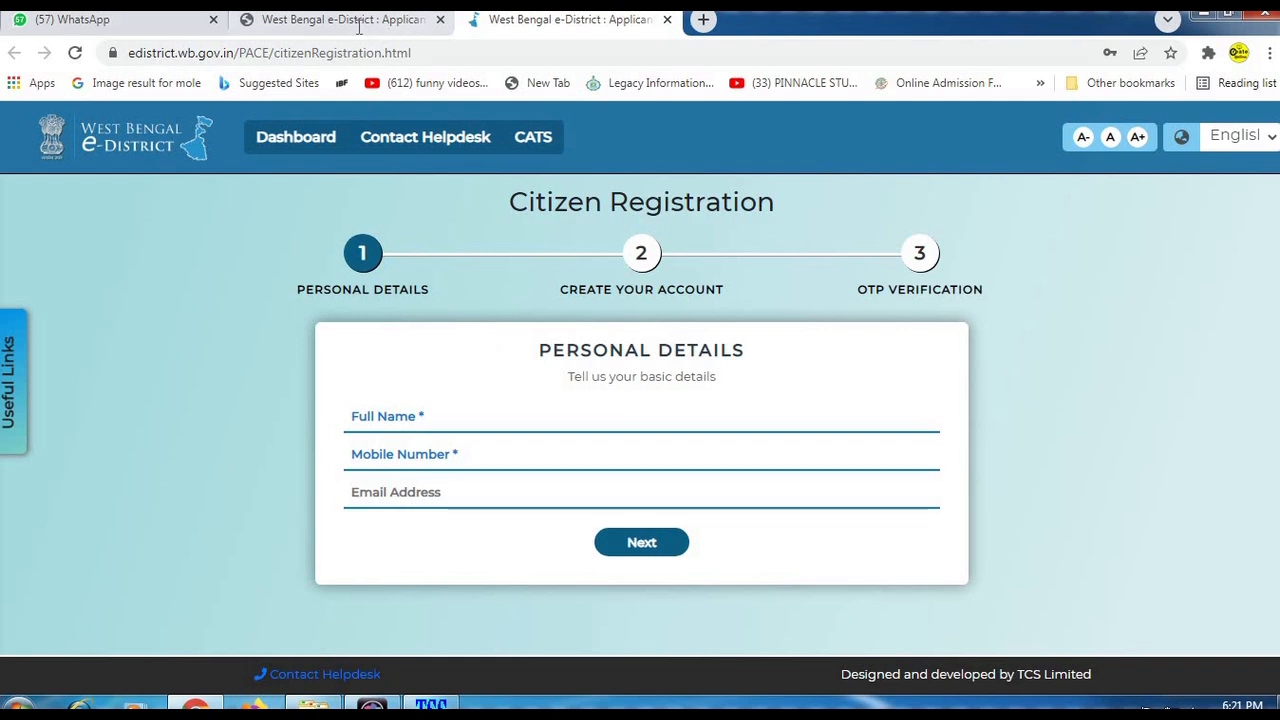
pyautogui.click(370, 20)
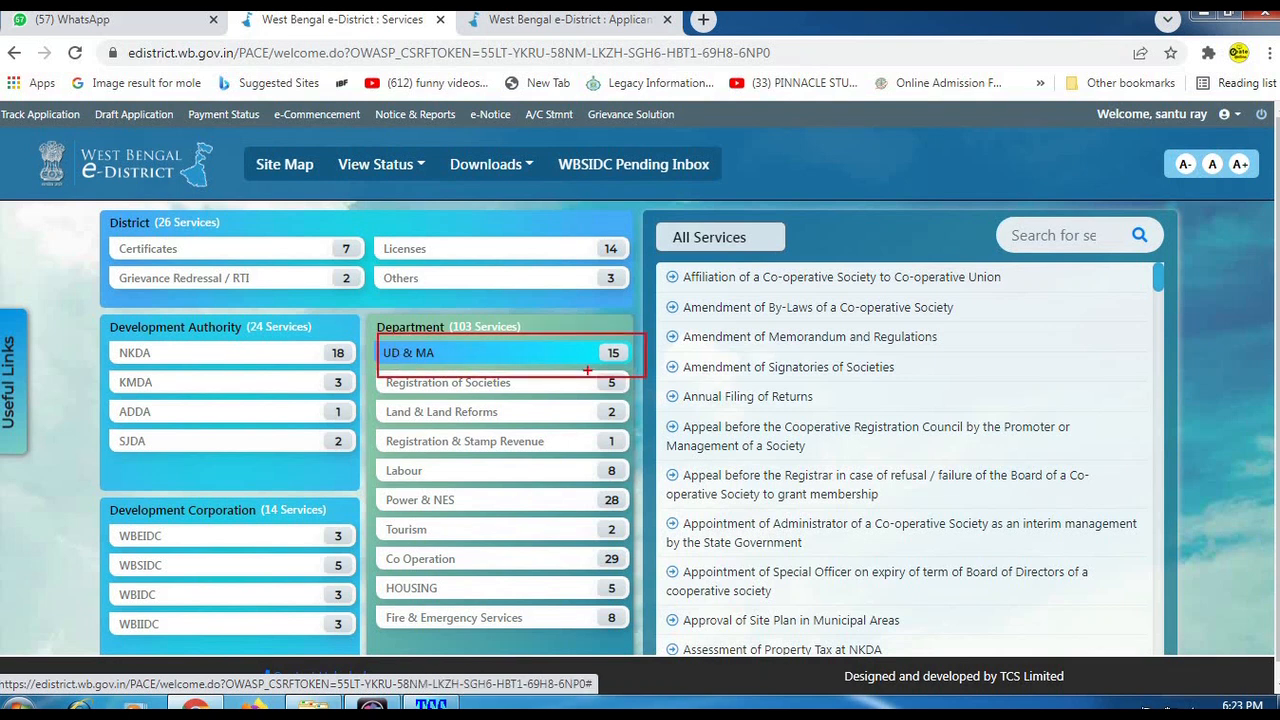
# - List the UD & MA department's services and open Issuance of Trade License (Certificate of Enlistment) in Municipal Areas
pyautogui.click(437, 362)
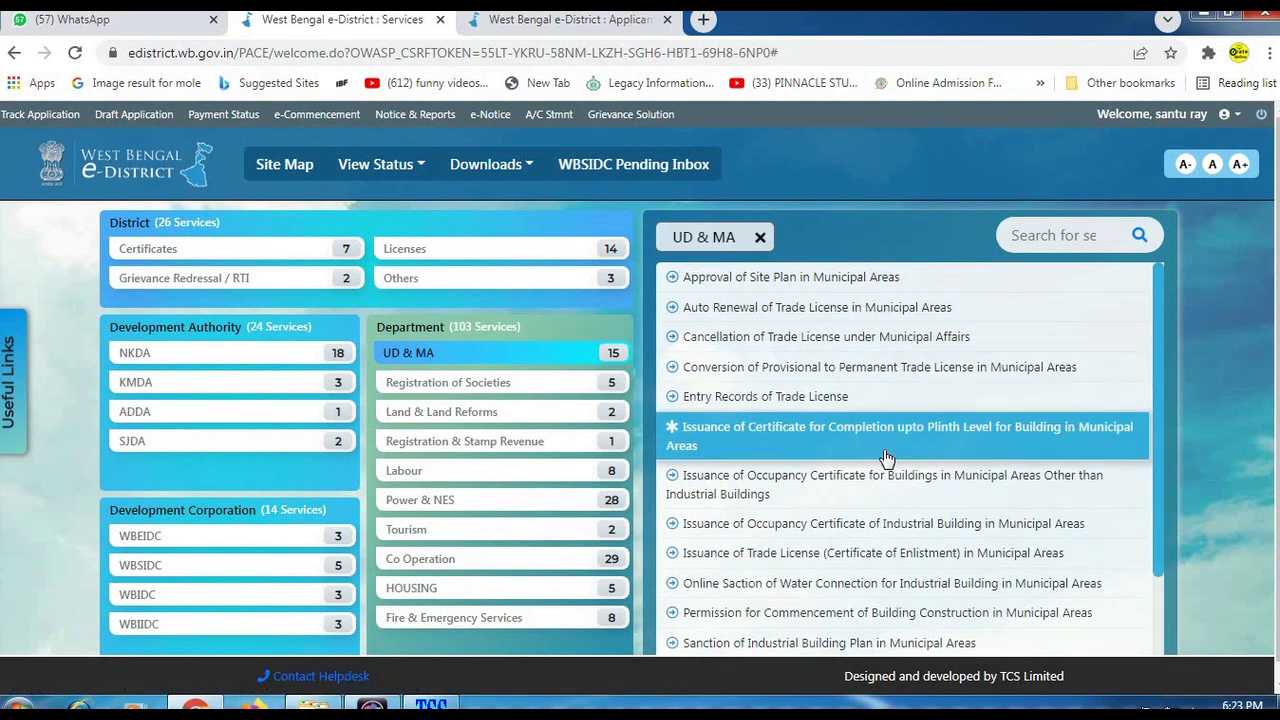
pyautogui.scroll(-1, 886, 440)
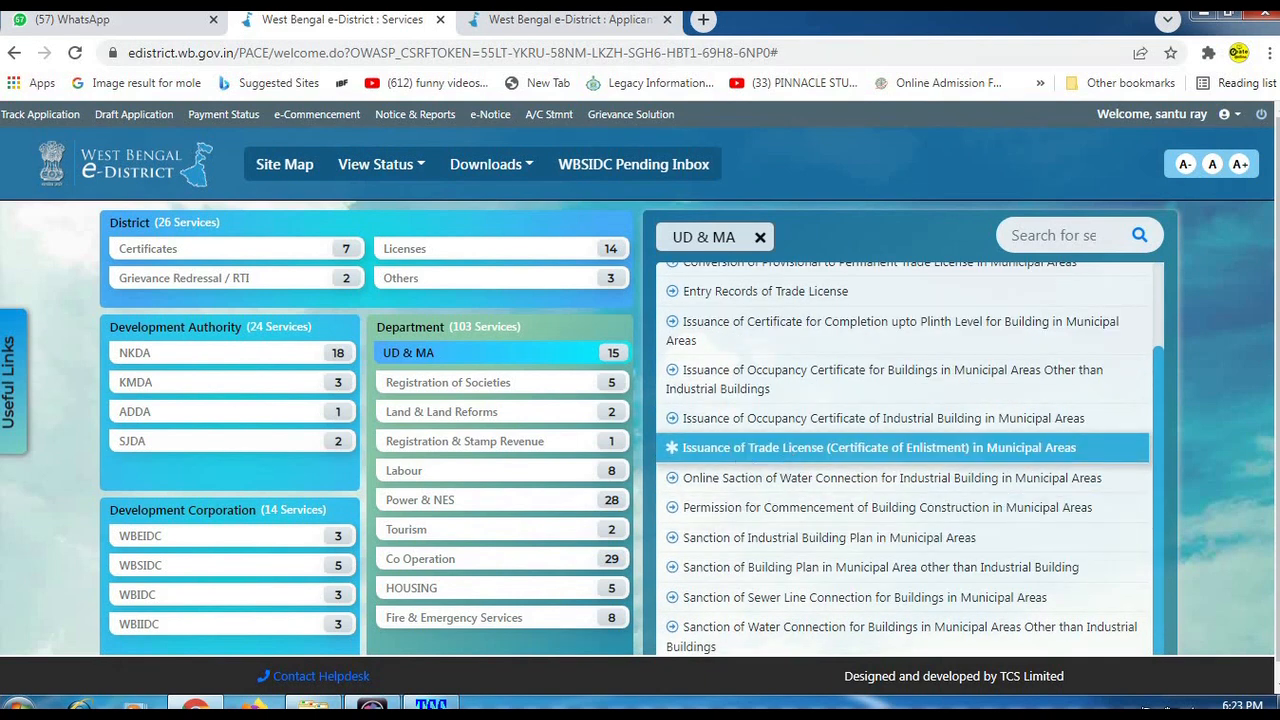
pyautogui.moveTo(658, 432)
pyautogui.mouseDown()
pyautogui.moveTo(850, 464)
pyautogui.moveTo(1114, 464)
pyautogui.mouseUp()
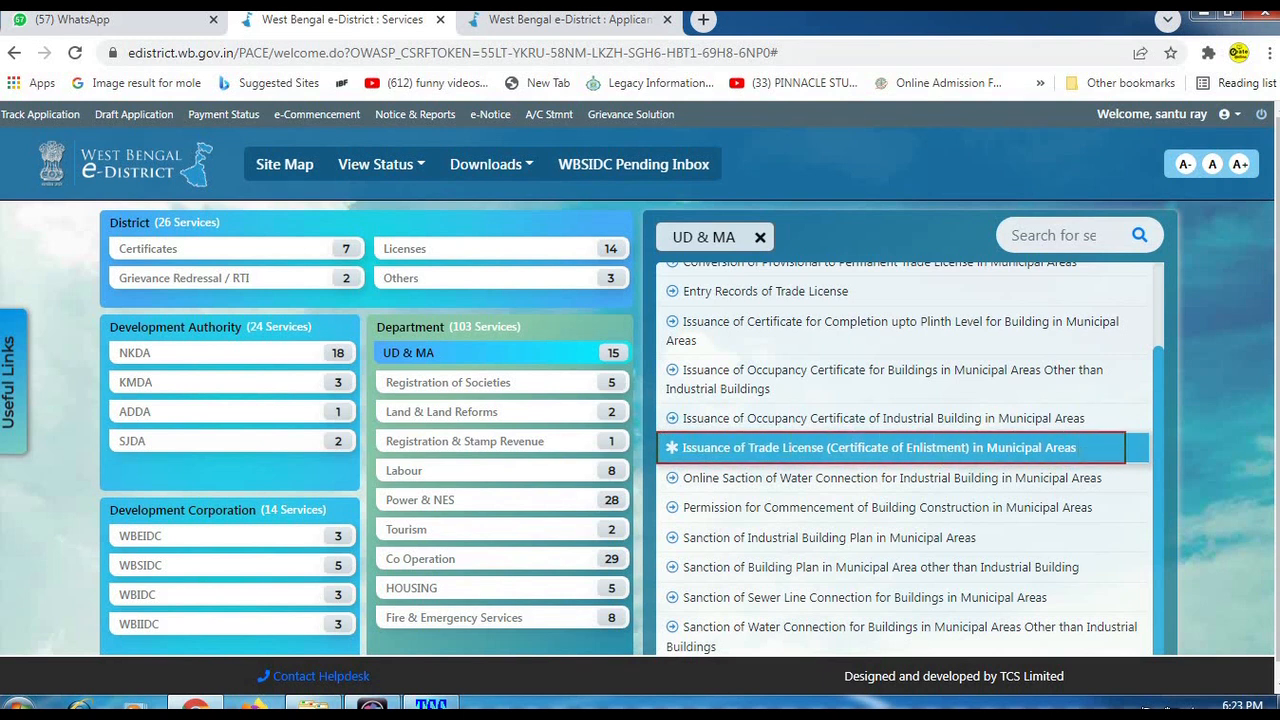
pyautogui.press('Escape')
pyautogui.click(985, 456)
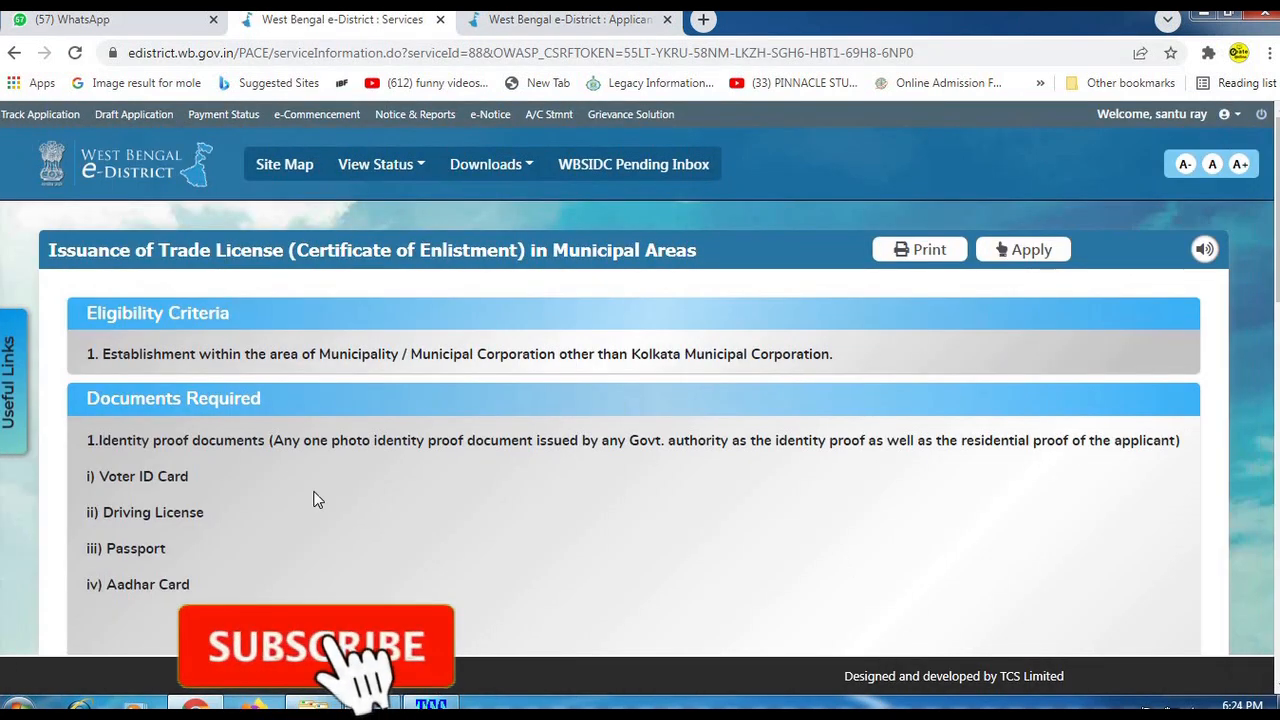
# - Review the trade license's eligibility and required documents, and accept the authorisation to view Aadhaar and other personal information
pyautogui.scroll(-1, 320, 420)
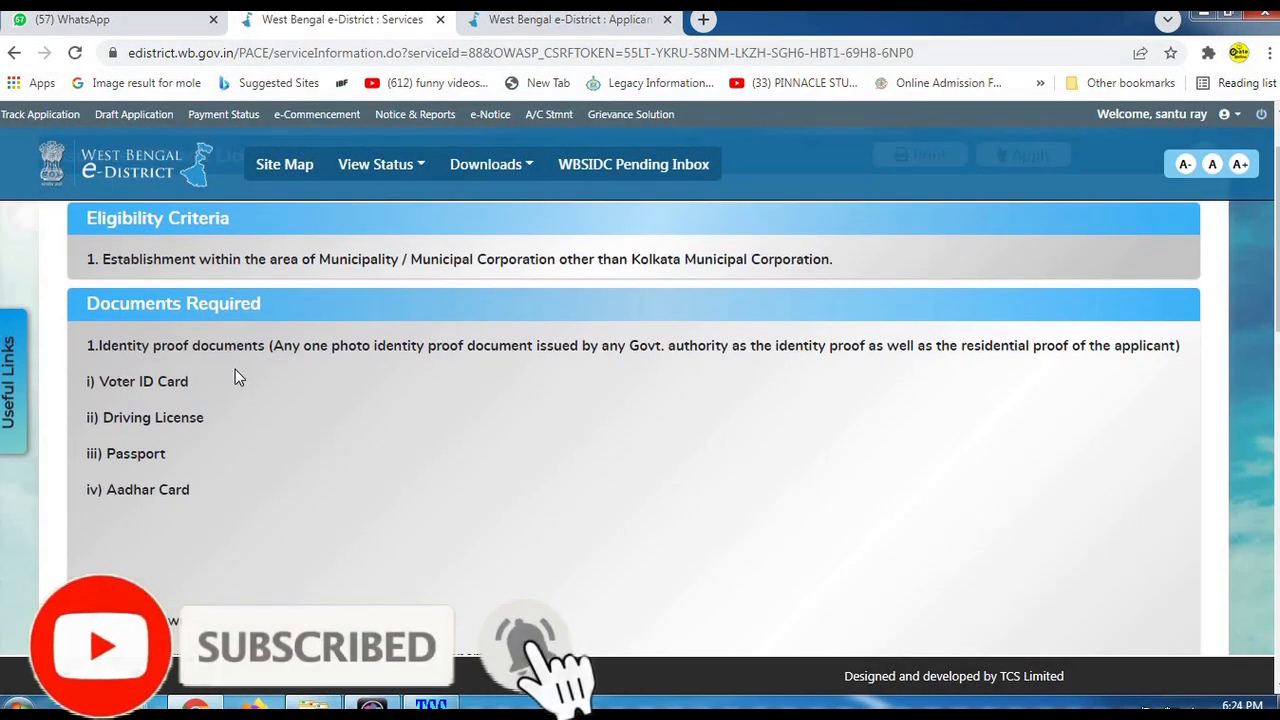
pyautogui.scroll(-3, 241, 406)
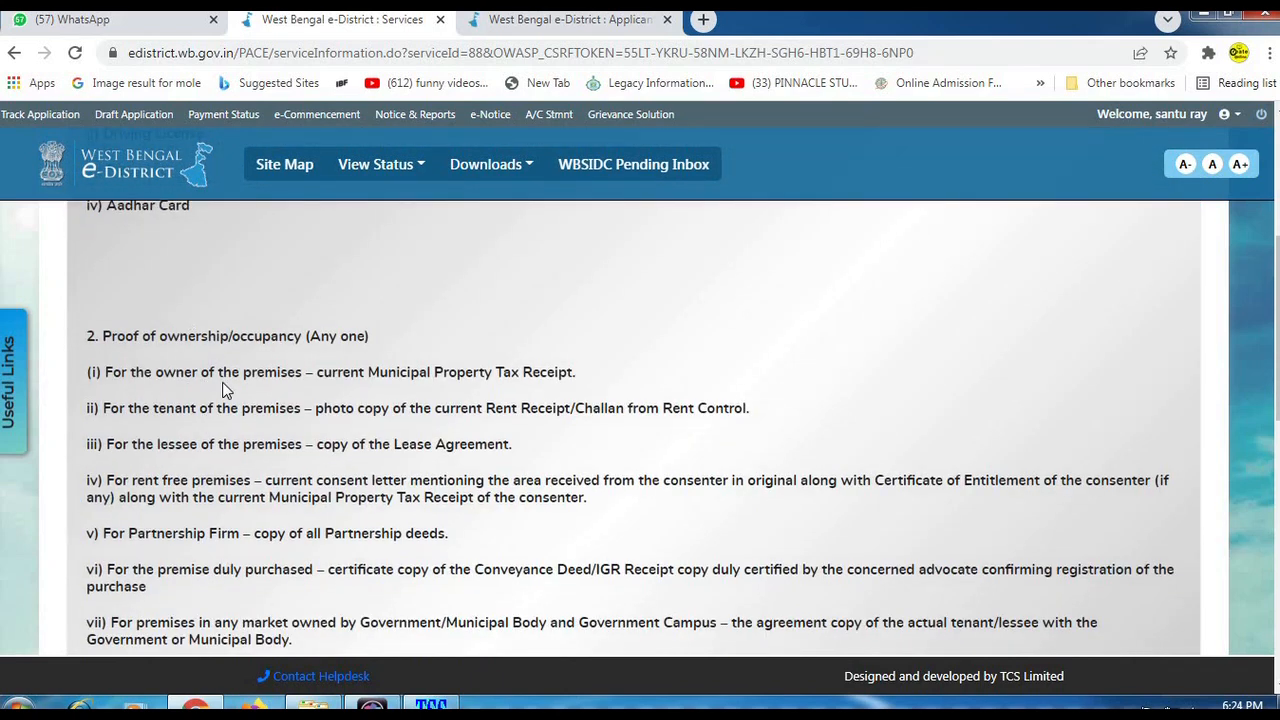
pyautogui.scroll(-10, 230, 400)
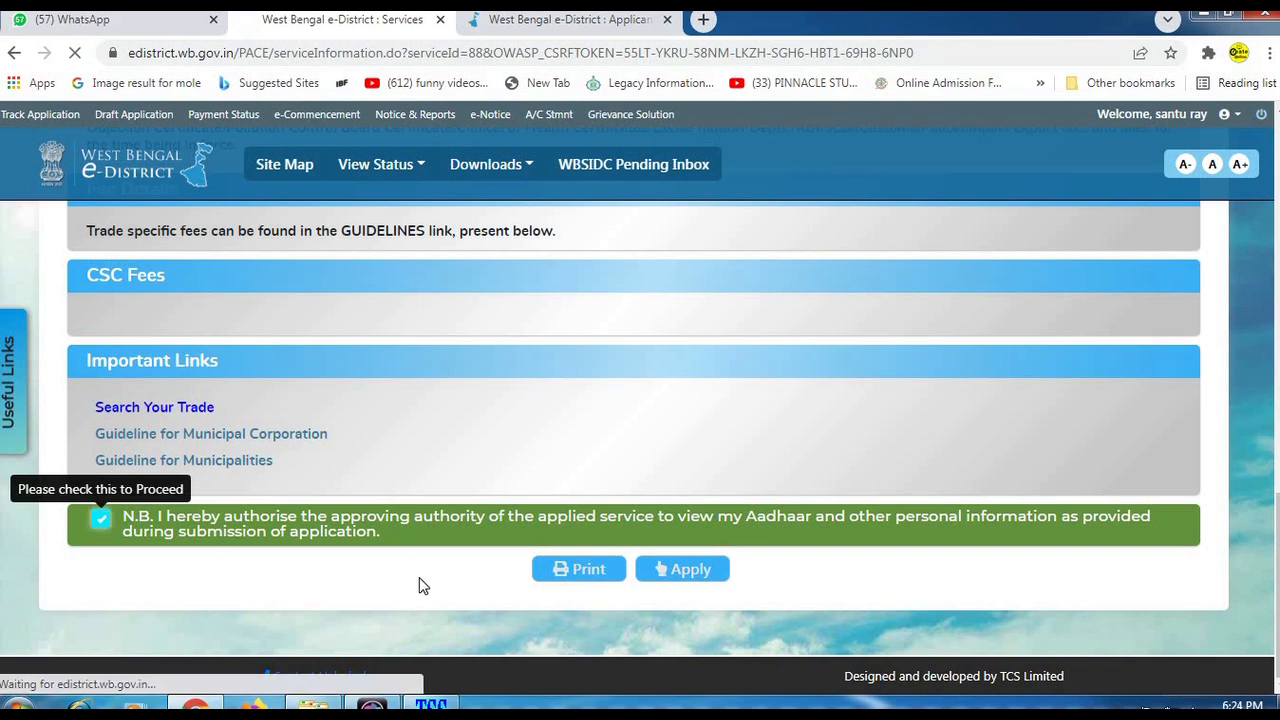
pyautogui.click(101, 521)
# - Open the Search Your Trade list from the important links and search it for "saree"
pyautogui.click(154, 407)
pyautogui.scroll(-6, 237, 465)
pyautogui.scroll(10, 243, 465)
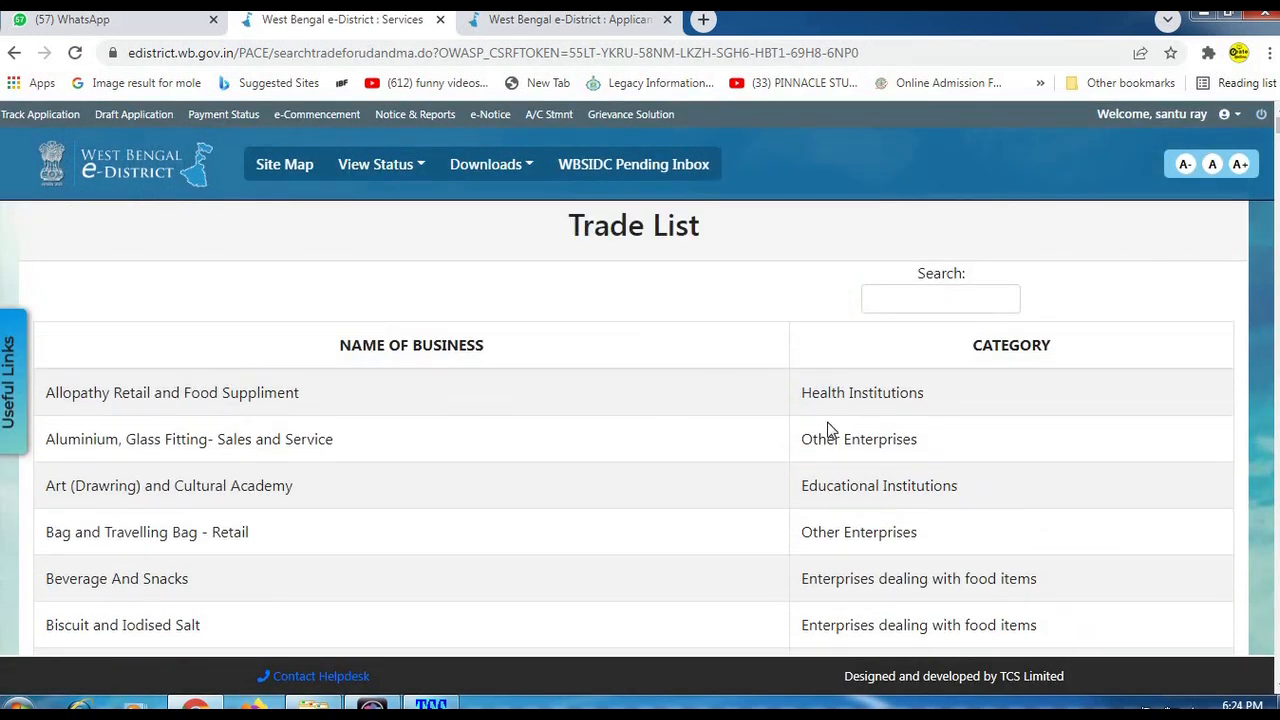
pyautogui.scroll(-3, 942, 446)
pyautogui.scroll(4, 942, 446)
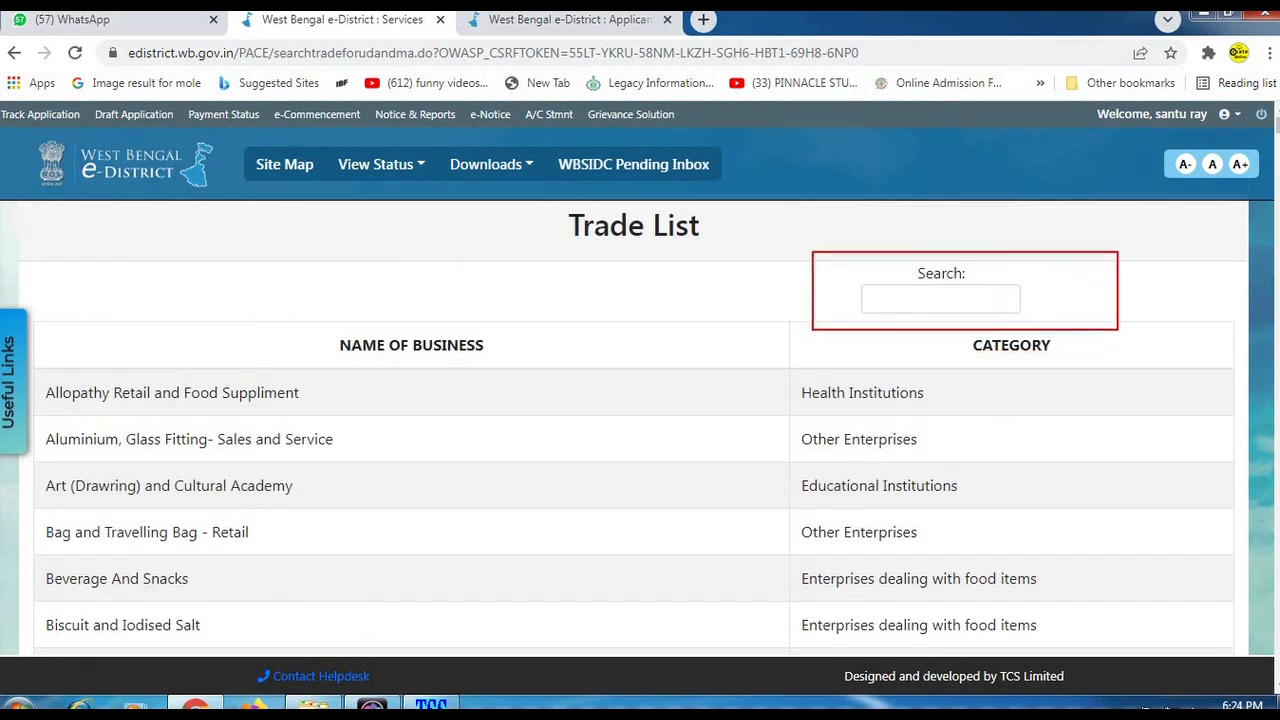
pyautogui.click(915, 303)
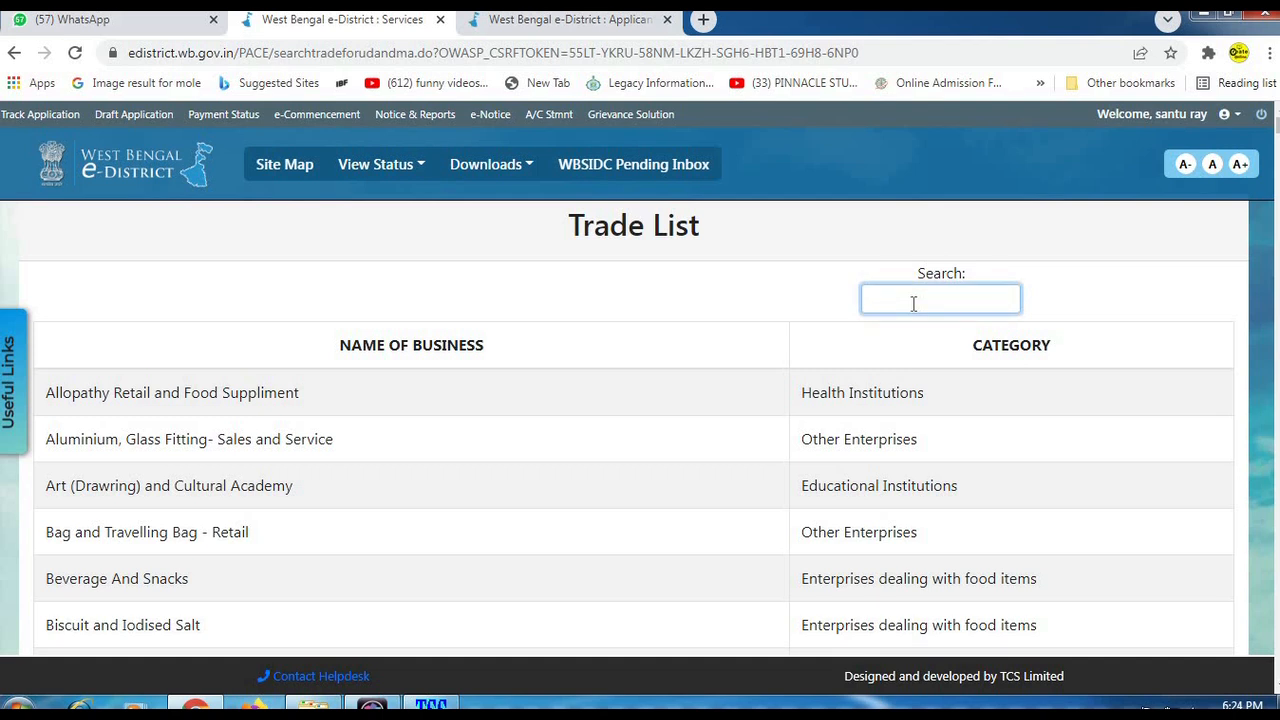
pyautogui.write('saree')
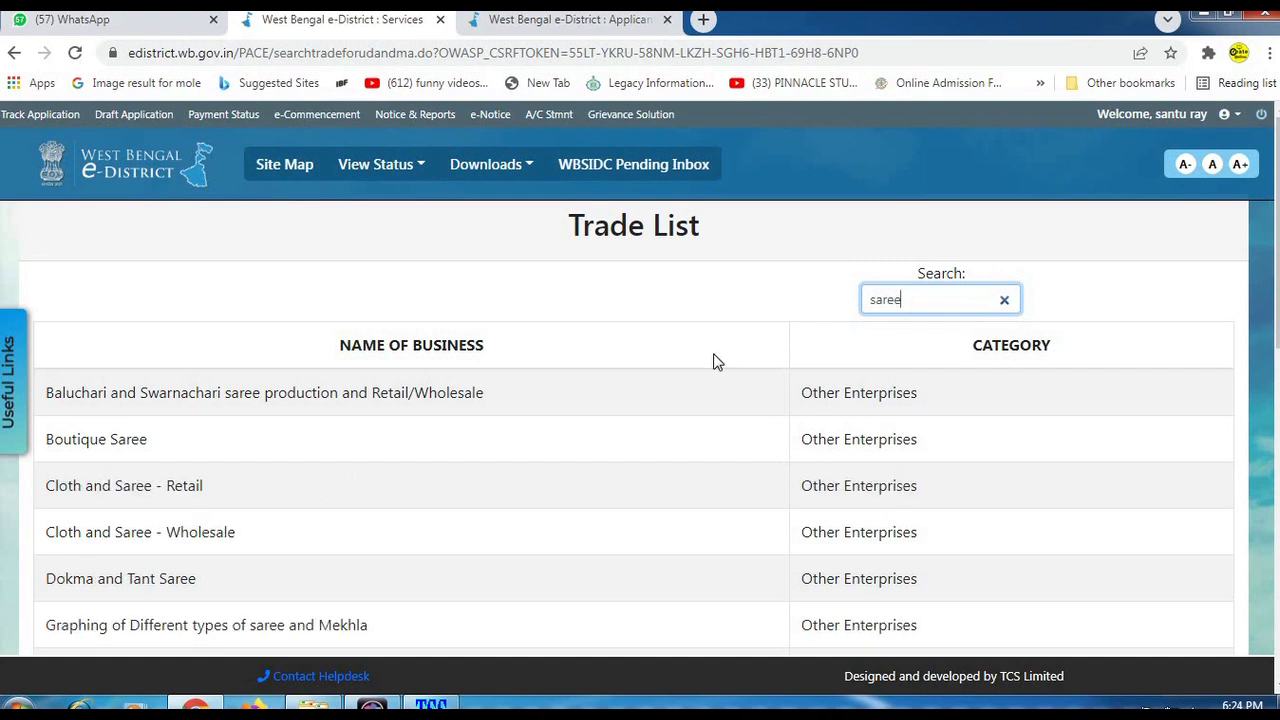
# - Examine the saree-related business names and their categories throughout the filtered trade list
pyautogui.scroll(-8, 171, 448)
pyautogui.scroll(7, 171, 448)
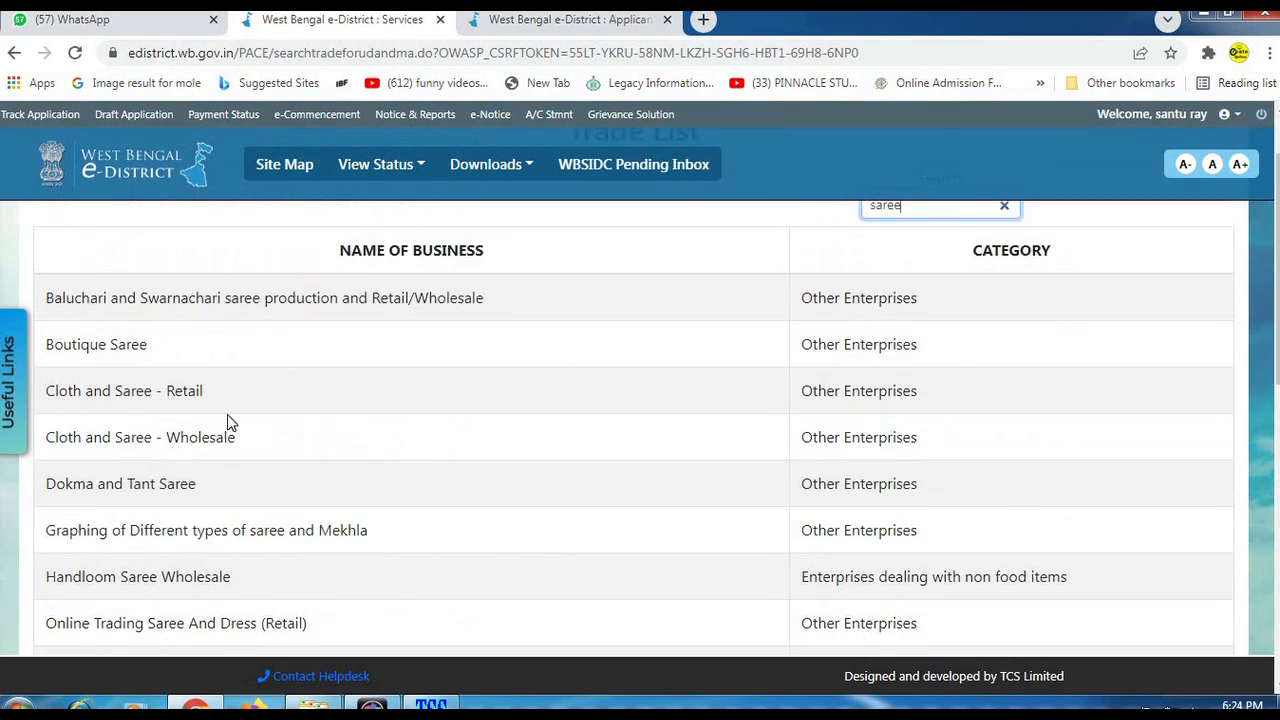
pyautogui.scroll(-6, 253, 428)
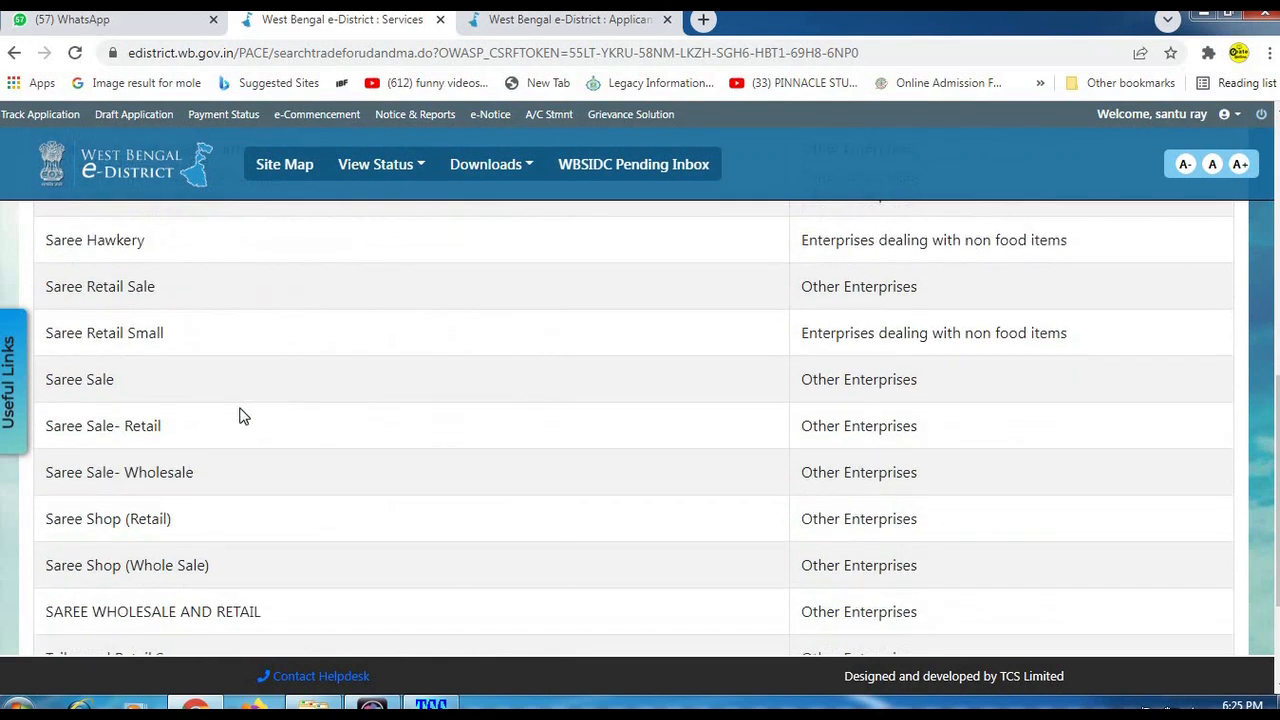
pyautogui.scroll(5, 102, 310)
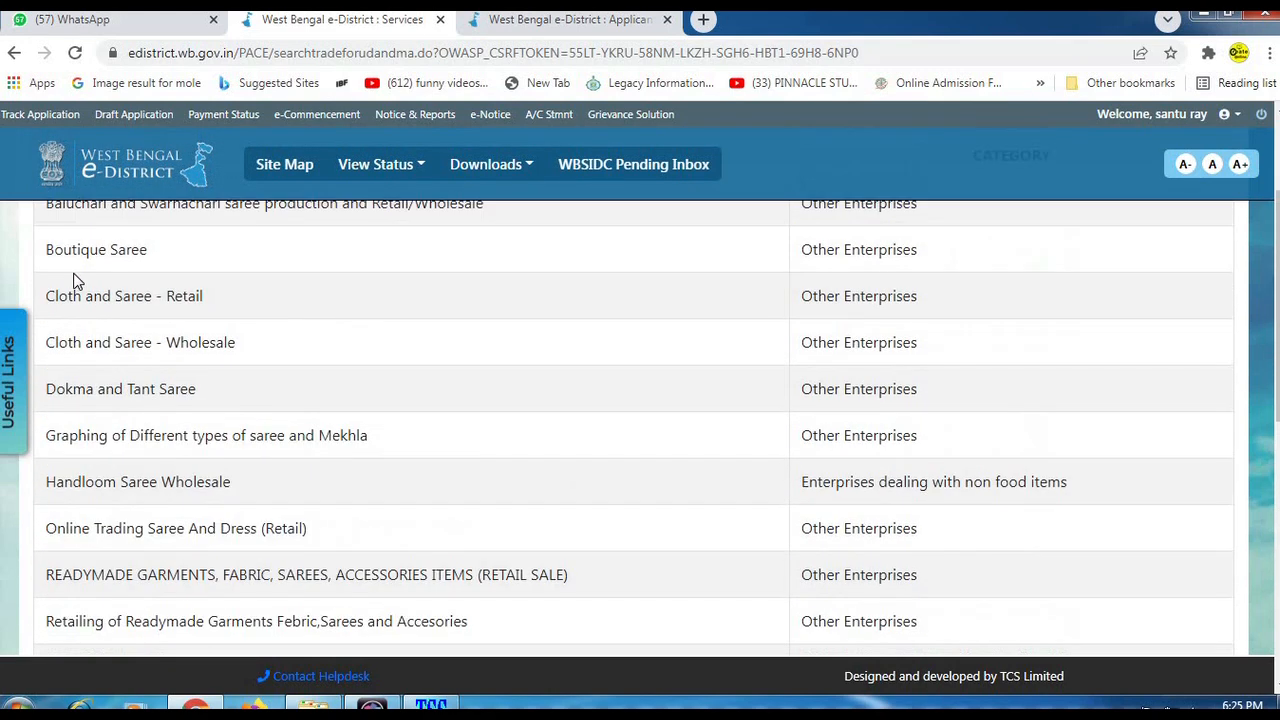
pyautogui.scroll(1, 85, 325)
pyautogui.scroll(-2, 88, 360)
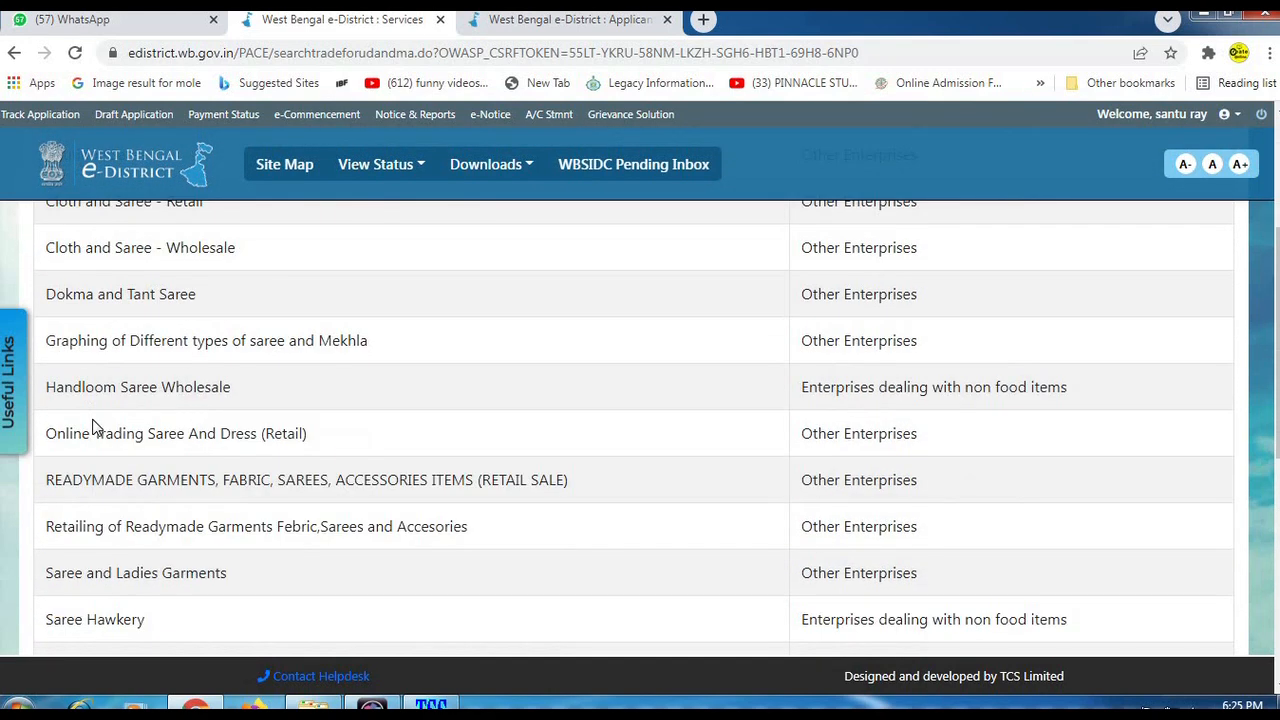
pyautogui.scroll(-2, 125, 408)
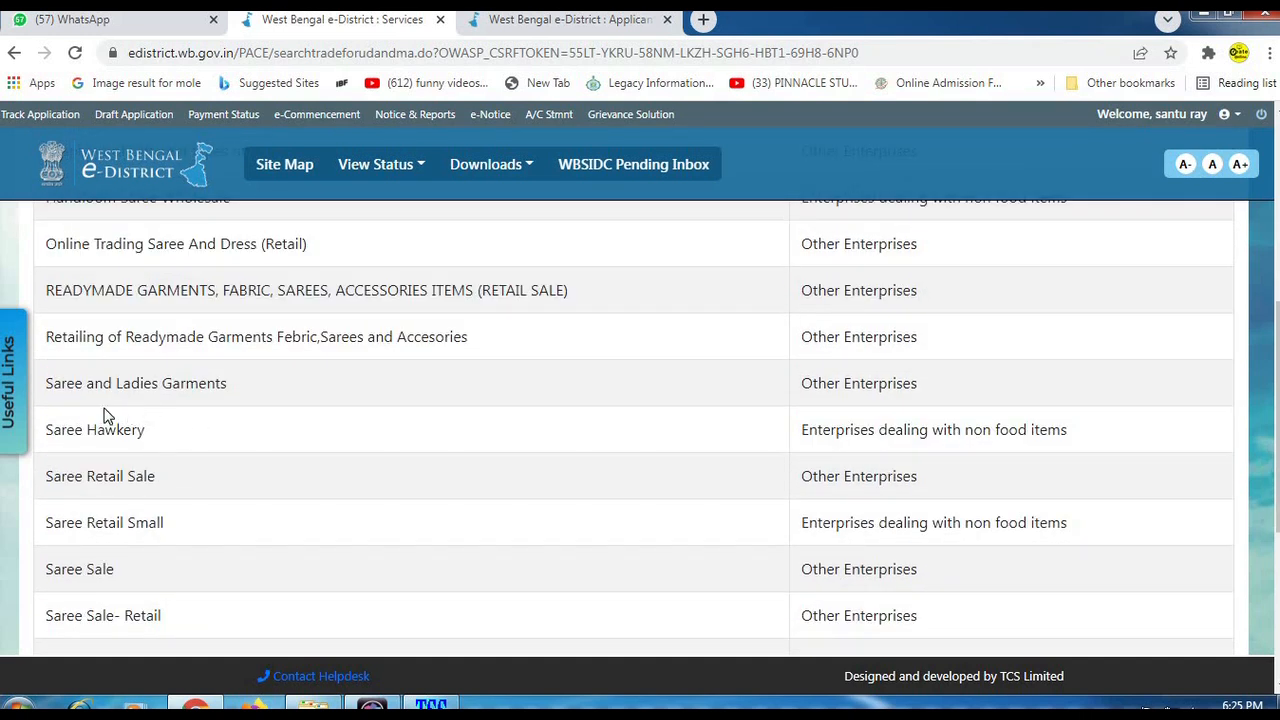
pyautogui.scroll(-1, 195, 451)
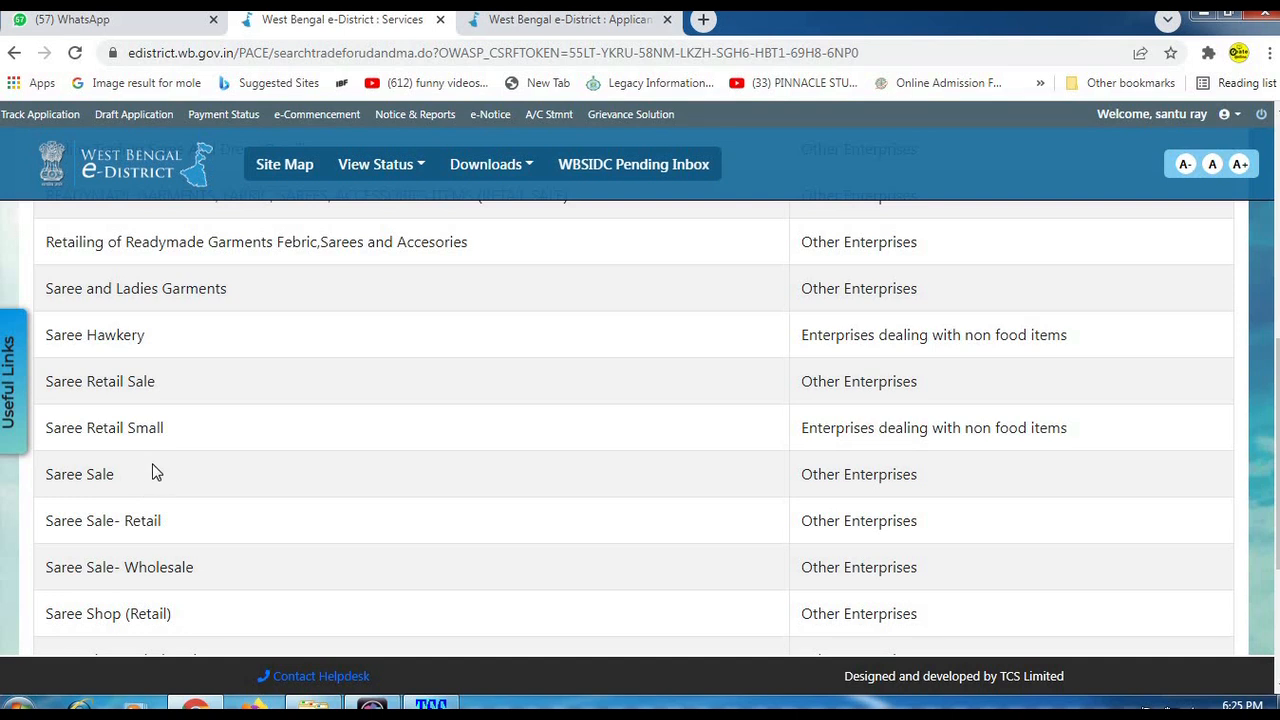
pyautogui.scroll(-3, 152, 474)
pyautogui.scroll(10, 152, 476)
# - Replace the trade list search term with "cyber cafe"
pyautogui.click(714, 305)
pyautogui.click(907, 302)
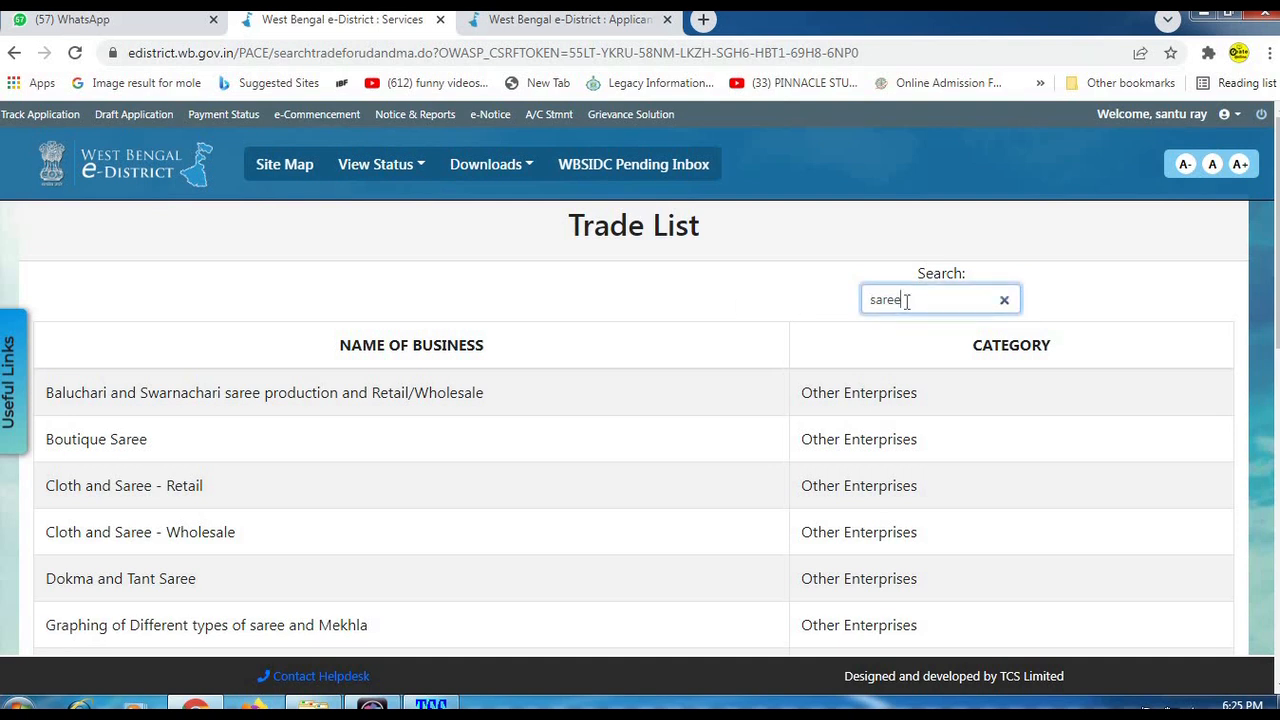
pyautogui.press('BackSpace')
pyautogui.press('BackSpace')
pyautogui.press('BackSpace')
pyautogui.press('BackSpace')
pyautogui.press('BackSpace')
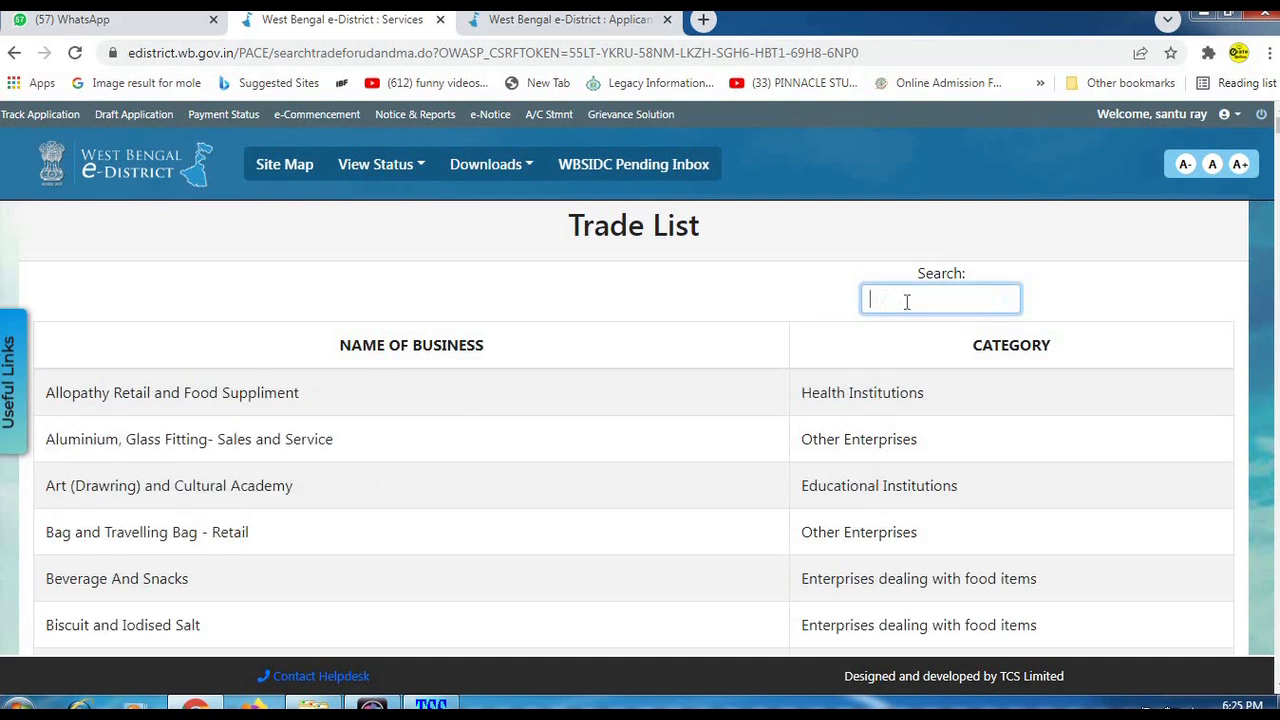
pyautogui.write('cyber cafe')
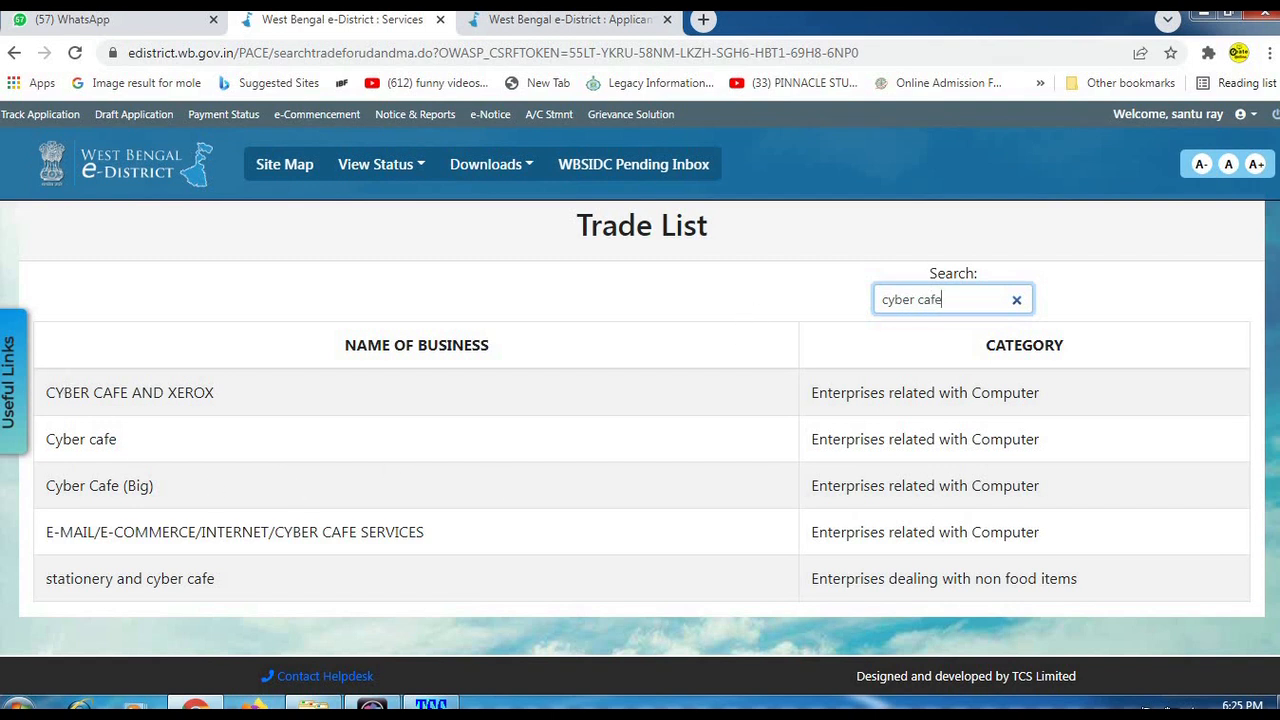
# - Examine each business name listed for the cyber cafe search
pyautogui.moveTo(41, 344)
pyautogui.mouseDown()
pyautogui.moveTo(323, 614)
pyautogui.moveTo(497, 630)
pyautogui.mouseUp()
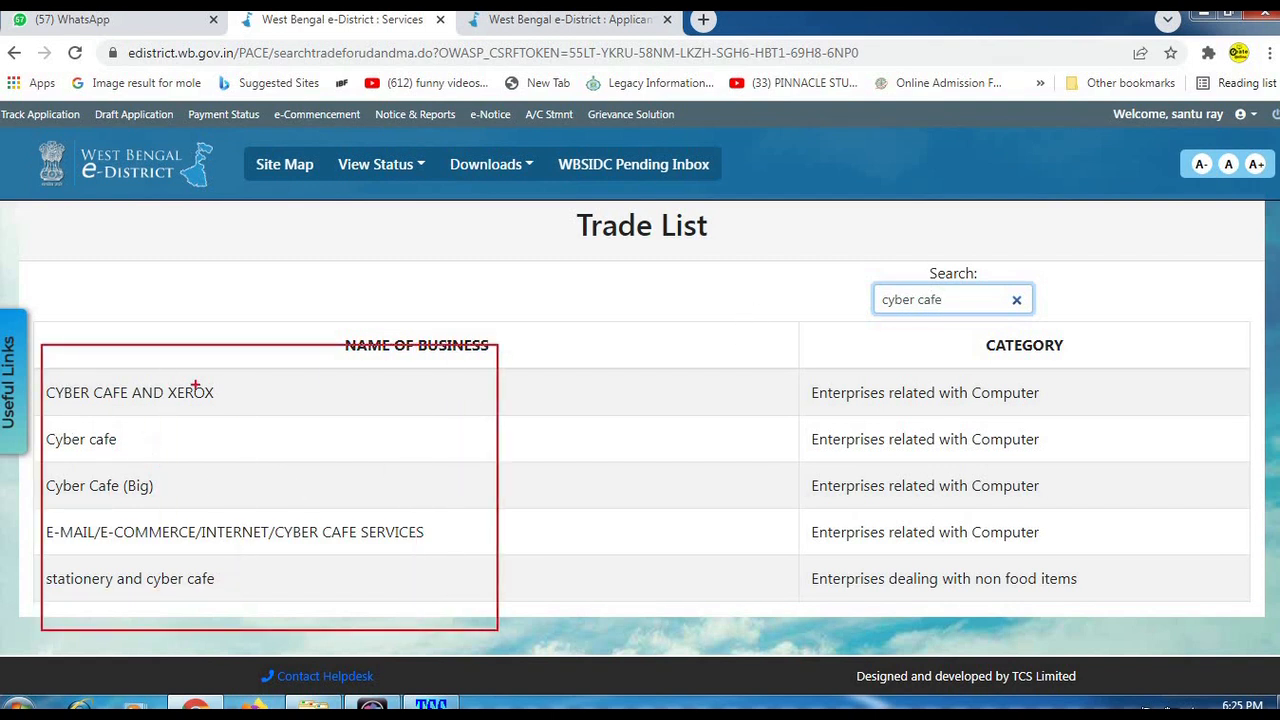
pyautogui.moveTo(37, 424); pyautogui.dragTo(201, 461)
pyautogui.moveTo(37, 470)
pyautogui.mouseDown()
pyautogui.moveTo(150, 504)
pyautogui.moveTo(216, 504)
pyautogui.mouseUp()
pyautogui.moveTo(24, 513); pyautogui.dragTo(492, 552)
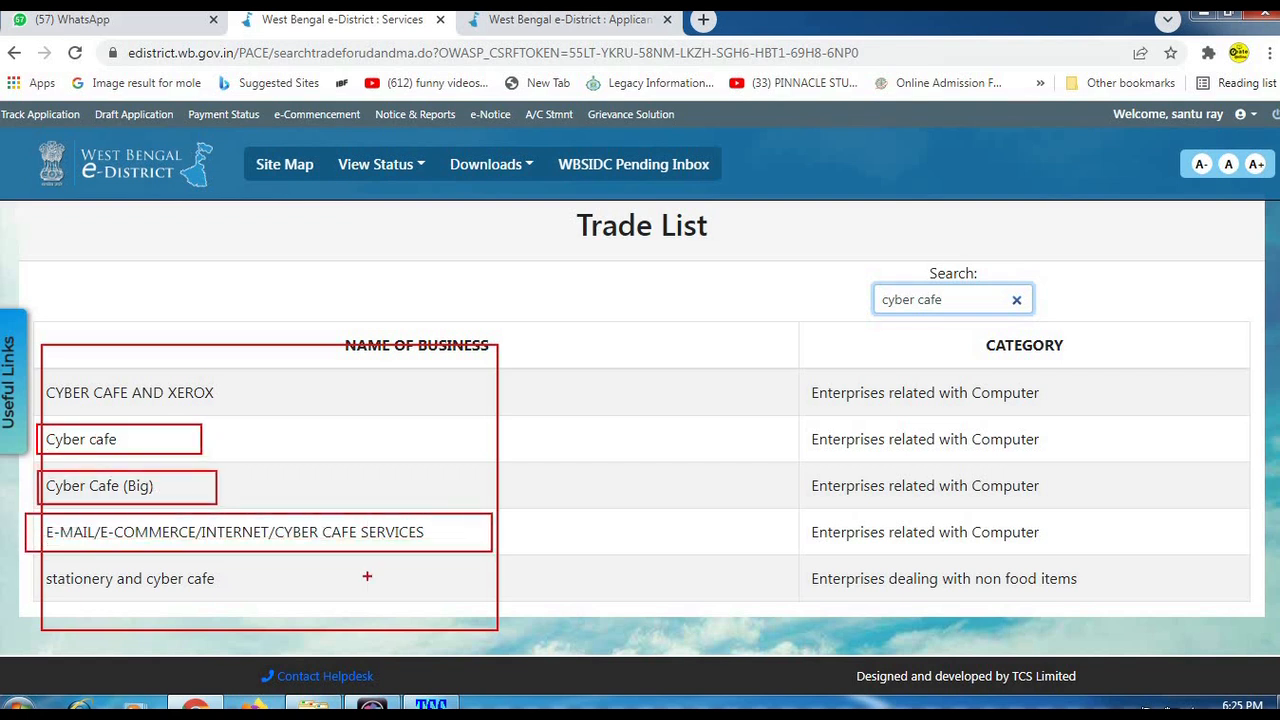
pyautogui.moveTo(37, 577); pyautogui.dragTo(324, 600)
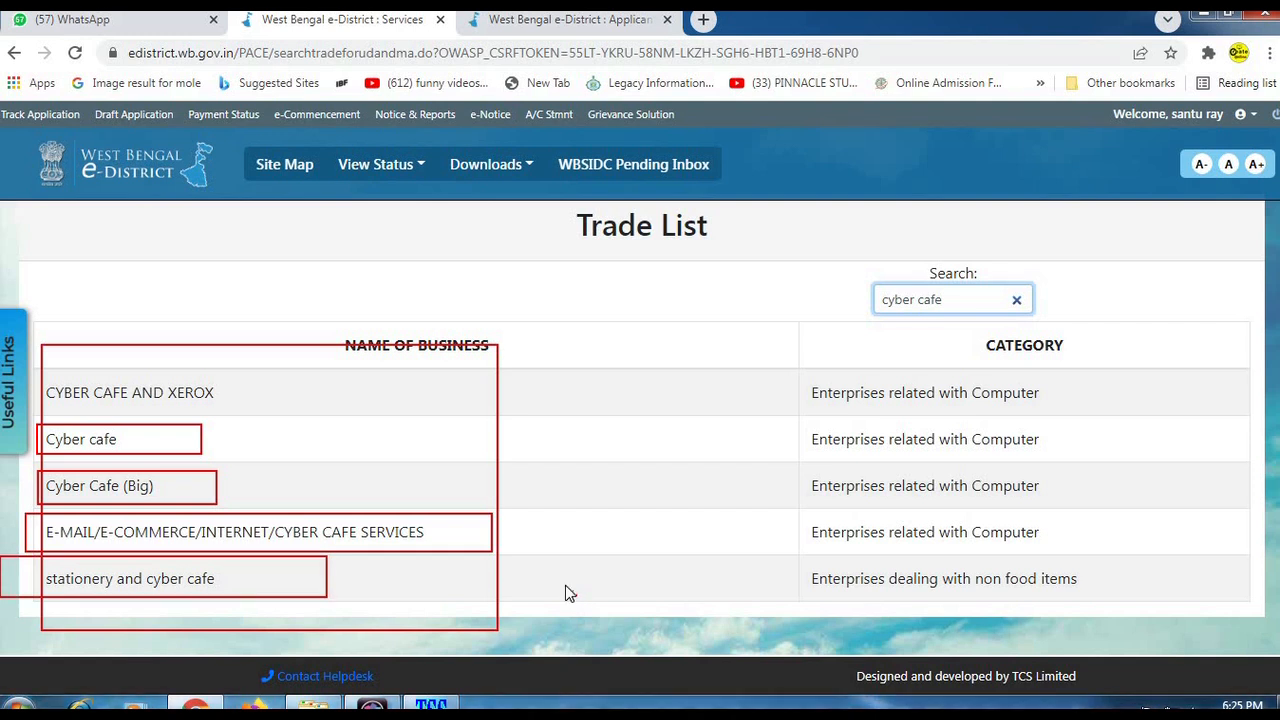
pyautogui.press('Escape')
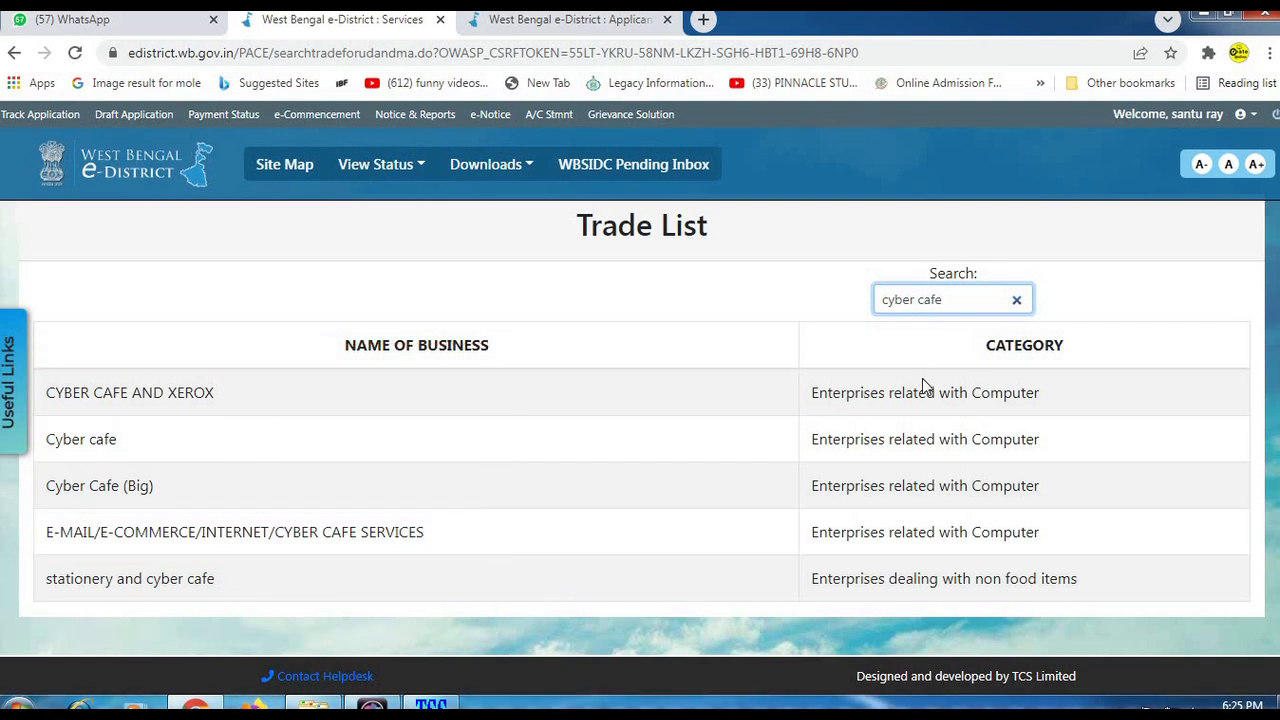
# - Examine the category of each cyber cafe trade and return to the trade license service information page
pyautogui.moveTo(797, 386)
pyautogui.mouseDown()
pyautogui.moveTo(1130, 554)
pyautogui.moveTo(1164, 607)
pyautogui.mouseUp()
pyautogui.moveTo(788, 384); pyautogui.dragTo(1093, 414)
pyautogui.moveTo(778, 418); pyautogui.dragTo(1095, 458)
pyautogui.moveTo(785, 467); pyautogui.dragTo(1125, 511)
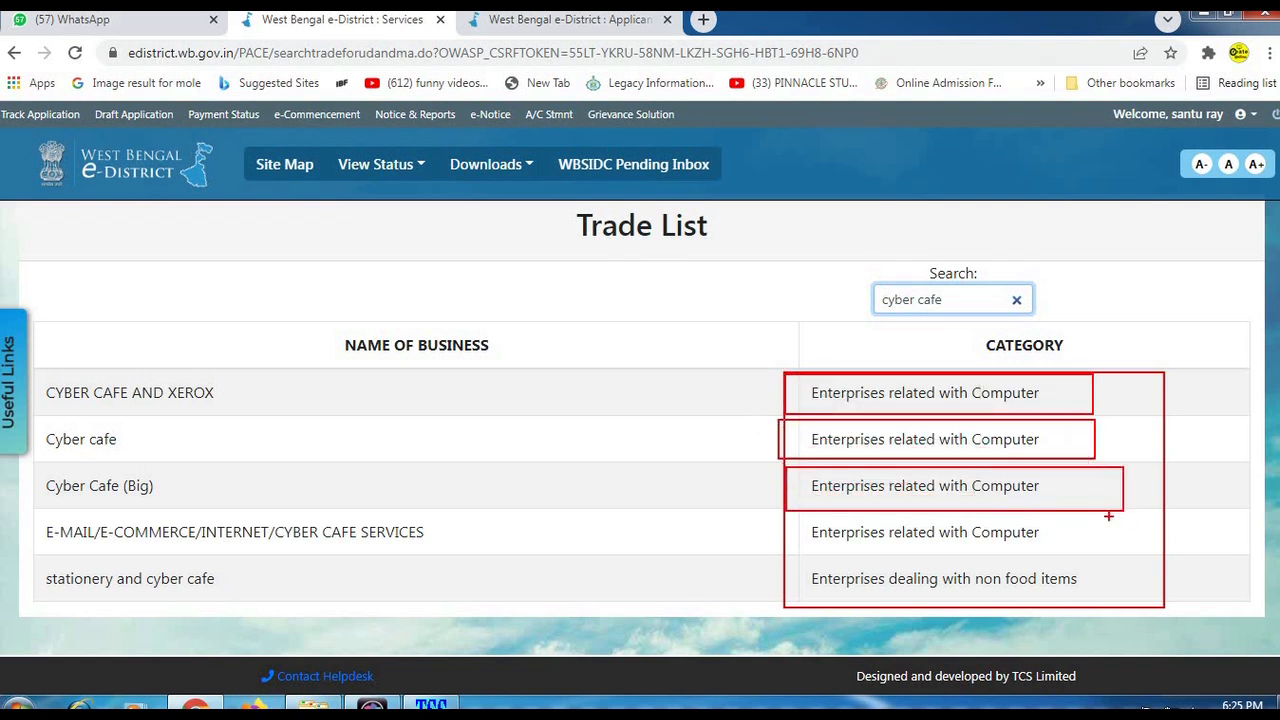
pyautogui.moveTo(779, 515); pyautogui.dragTo(1118, 552)
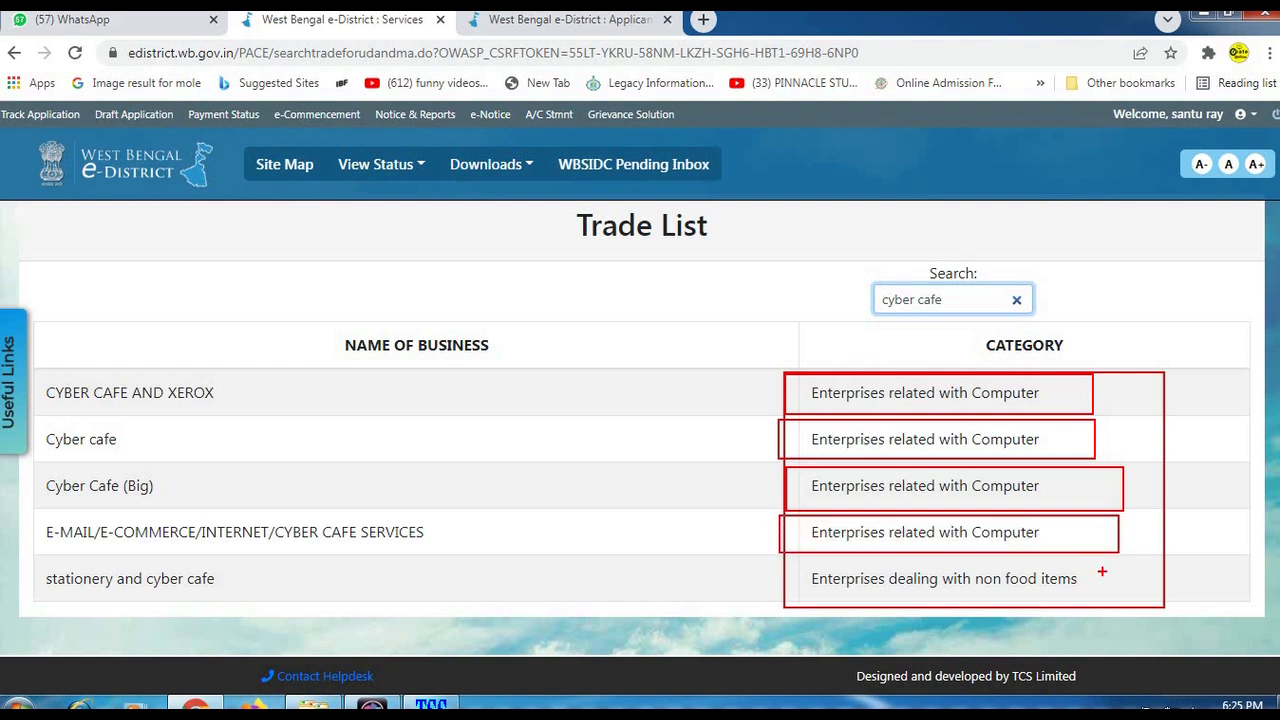
pyautogui.moveTo(769, 551); pyautogui.dragTo(1145, 606)
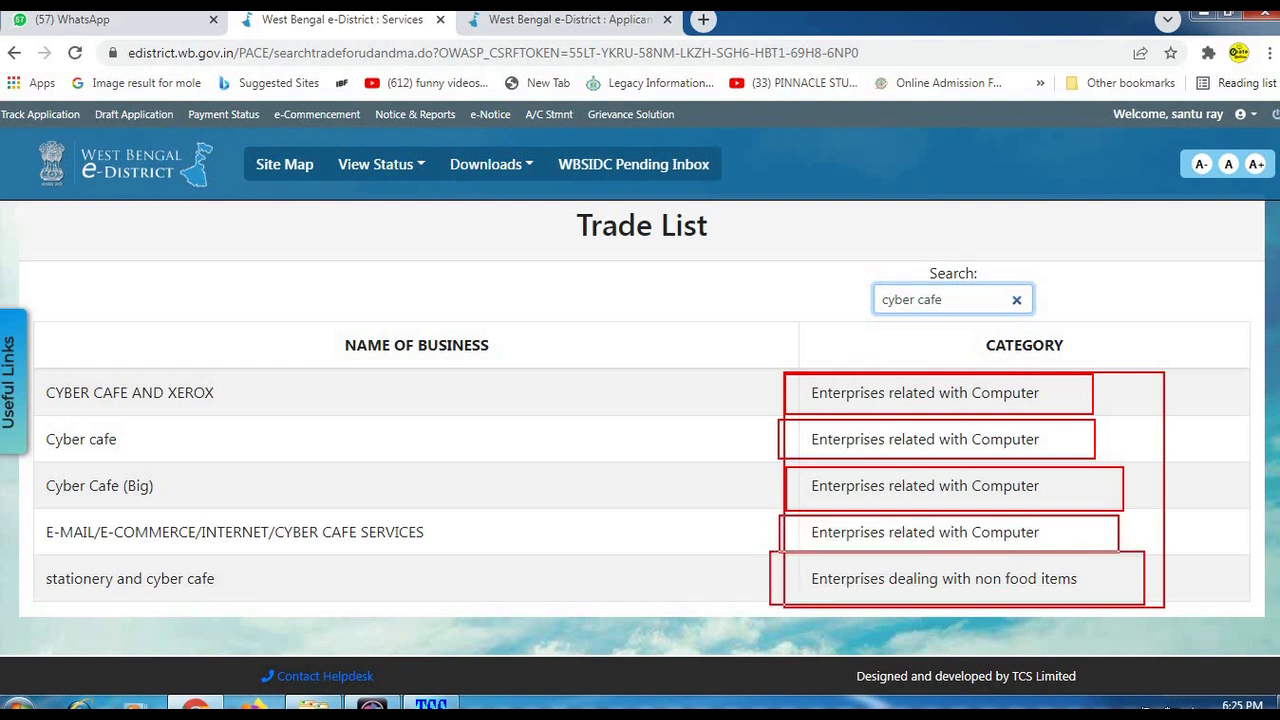
pyautogui.press('Escape')
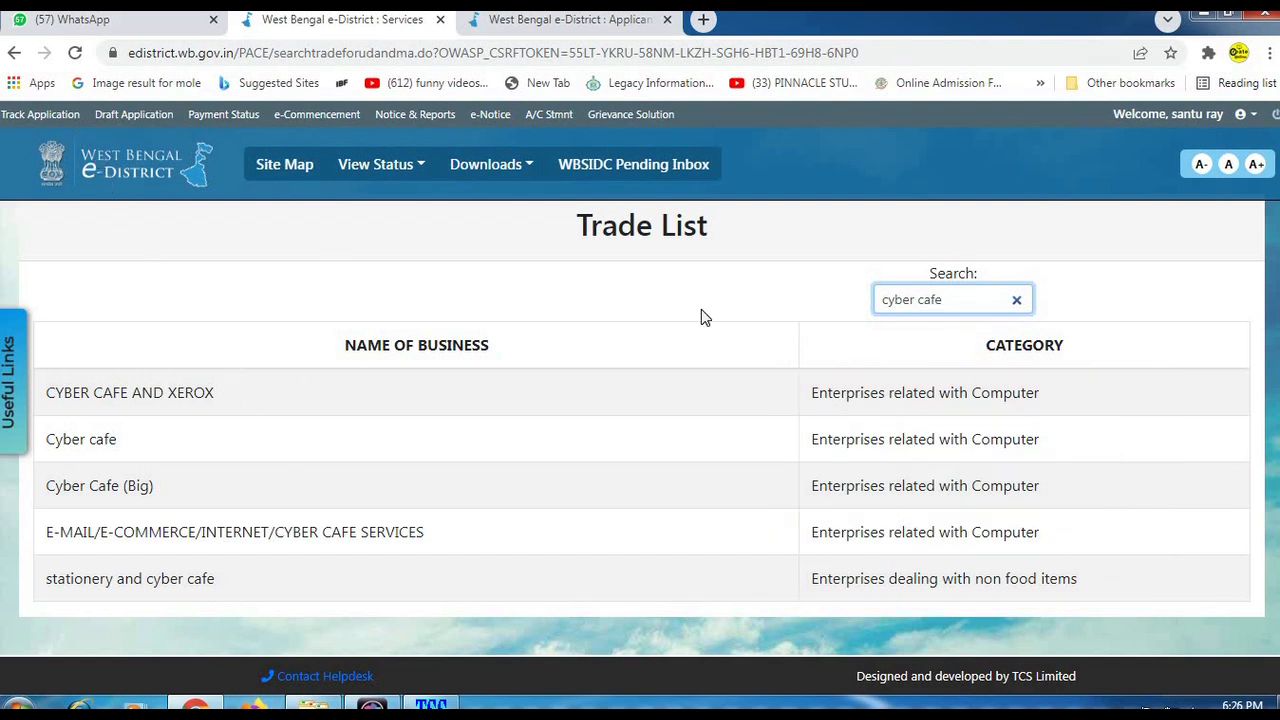
pyautogui.click(18, 52)
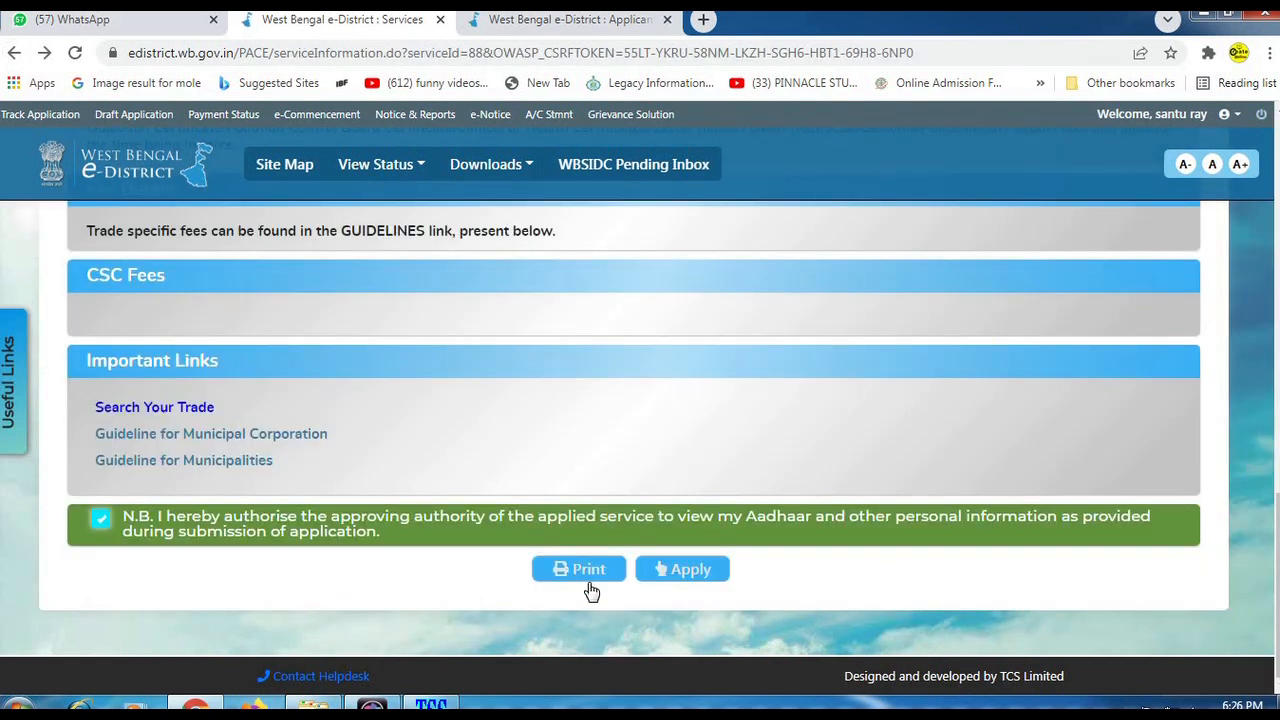
# - Start the trade license application and examine the fields under Applicant's Basic Information
pyautogui.click(686, 570)
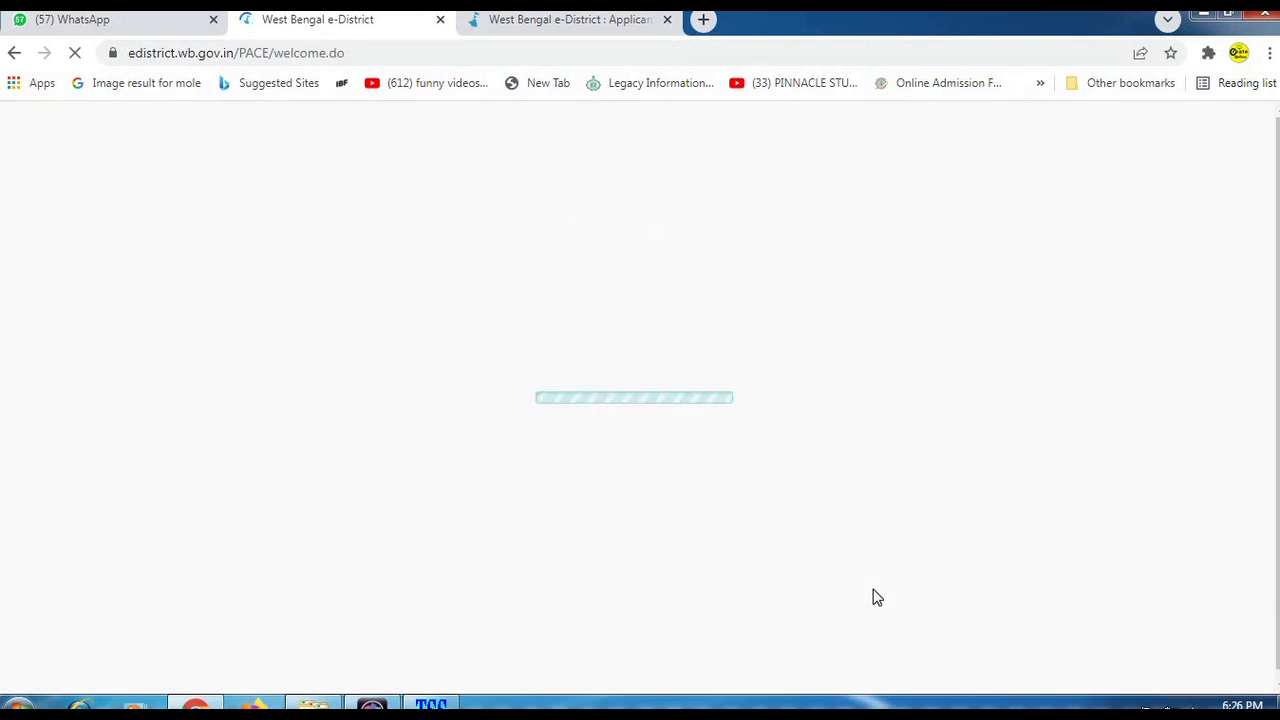
pyautogui.scroll(-2, 886, 573)
pyautogui.scroll(2, 886, 573)
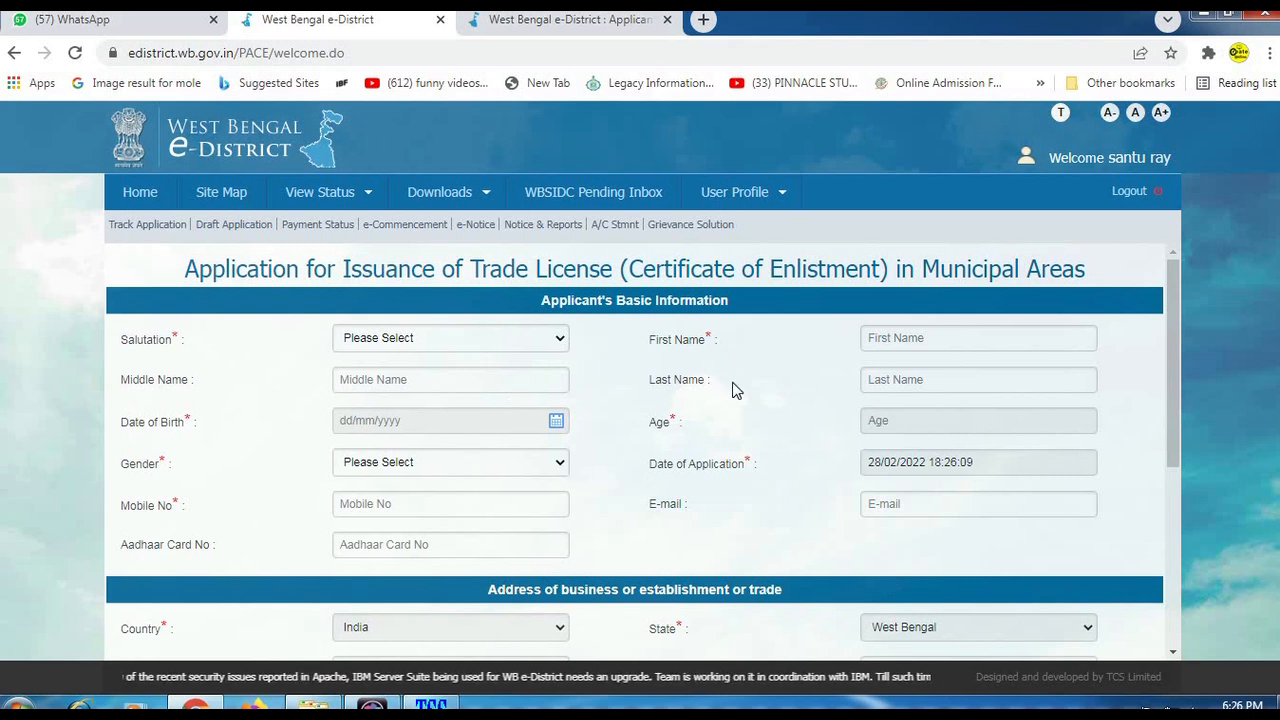
pyautogui.moveTo(70, 290)
pyautogui.mouseDown()
pyautogui.moveTo(404, 412)
pyautogui.moveTo(1110, 530)
pyautogui.moveTo(1173, 575)
pyautogui.mouseUp()
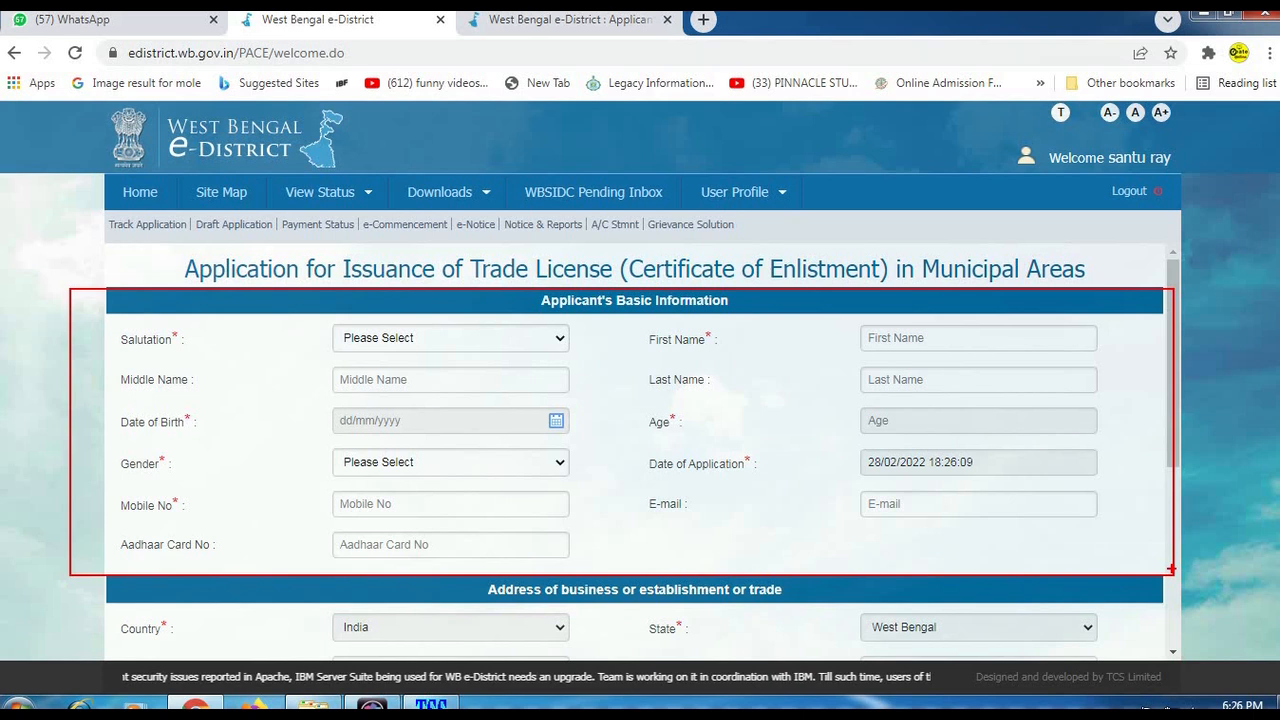
# - Examine the fields for the address of the business or establishment, from country and district to the holding number, and the Save & Next option
pyautogui.scroll(-3, 711, 431)
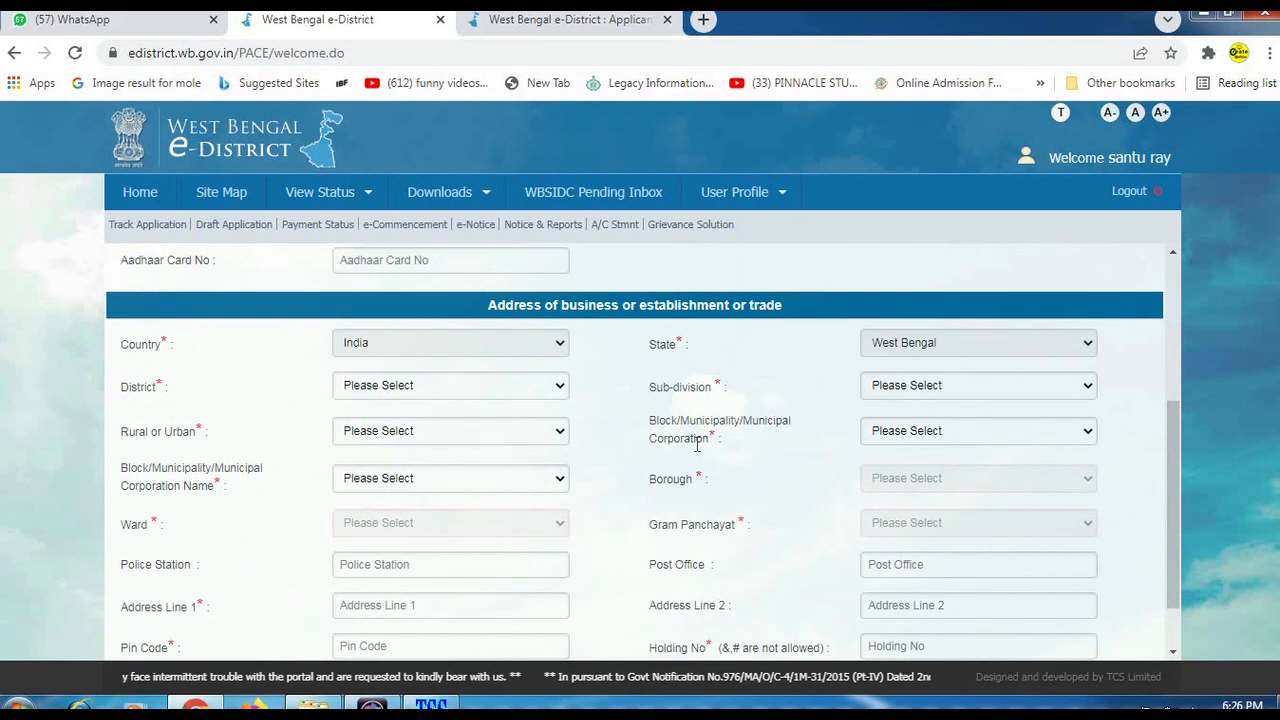
pyautogui.scroll(1, 697, 444)
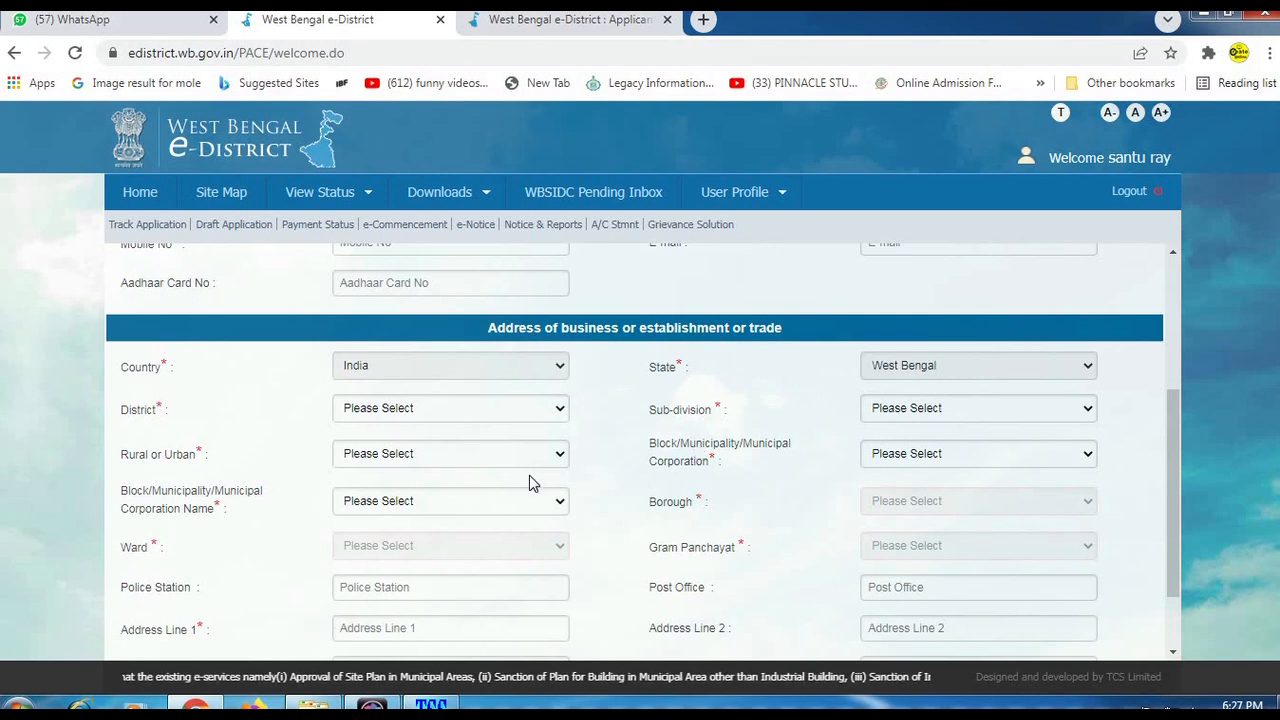
pyautogui.scroll(-1, 529, 475)
pyautogui.scroll(1, 529, 475)
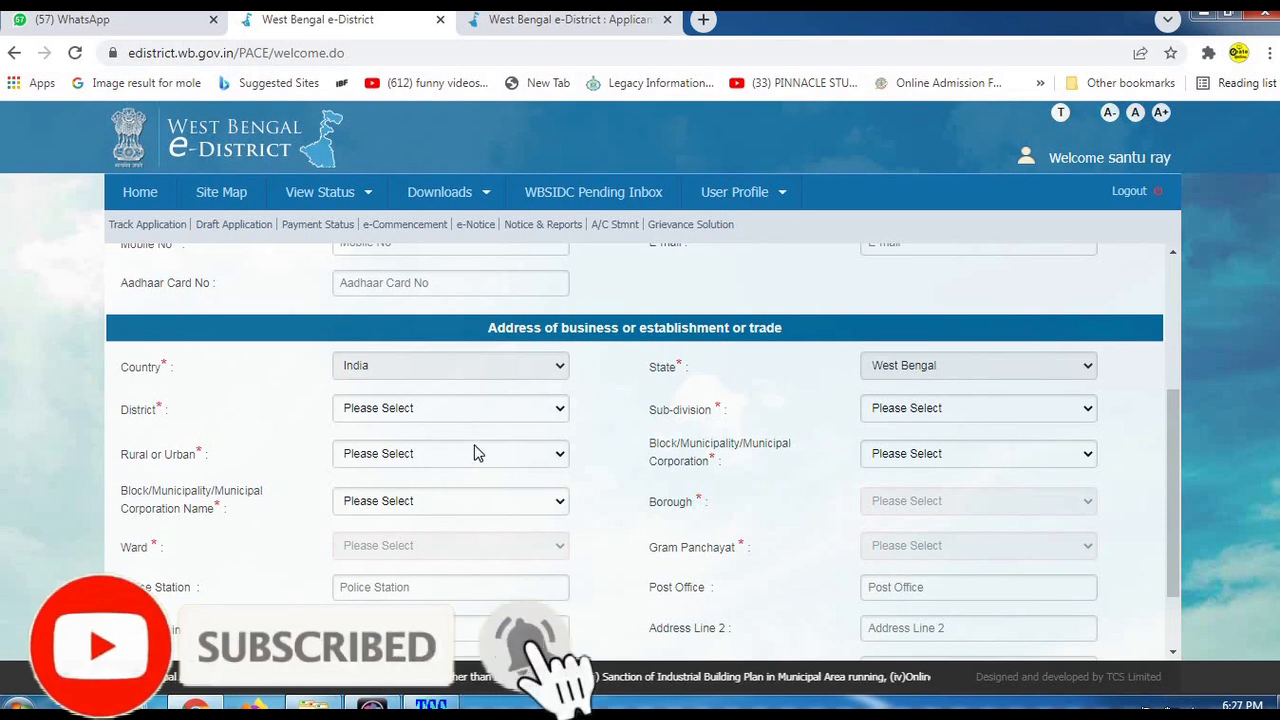
pyautogui.scroll(-1, 474, 450)
pyautogui.moveTo(114, 272); pyautogui.dragTo(544, 271)
pyautogui.moveTo(20, 283); pyautogui.dragTo(618, 337)
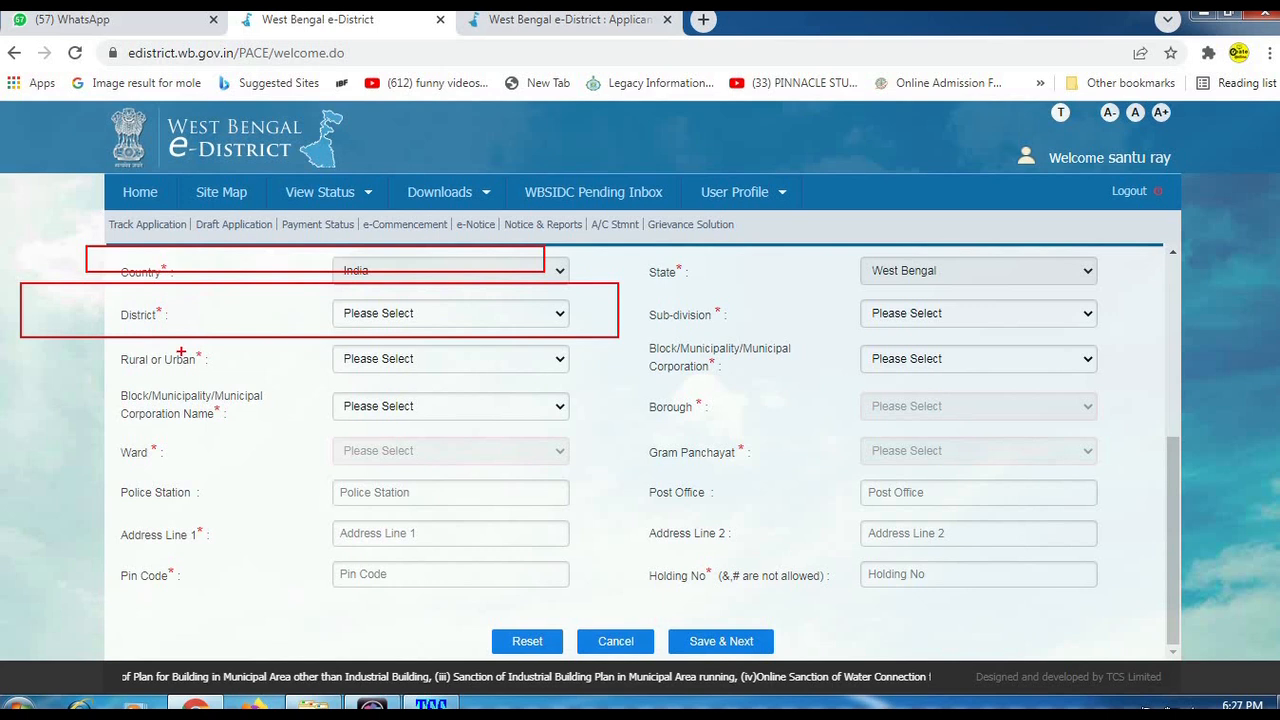
pyautogui.moveTo(62, 335); pyautogui.dragTo(610, 387)
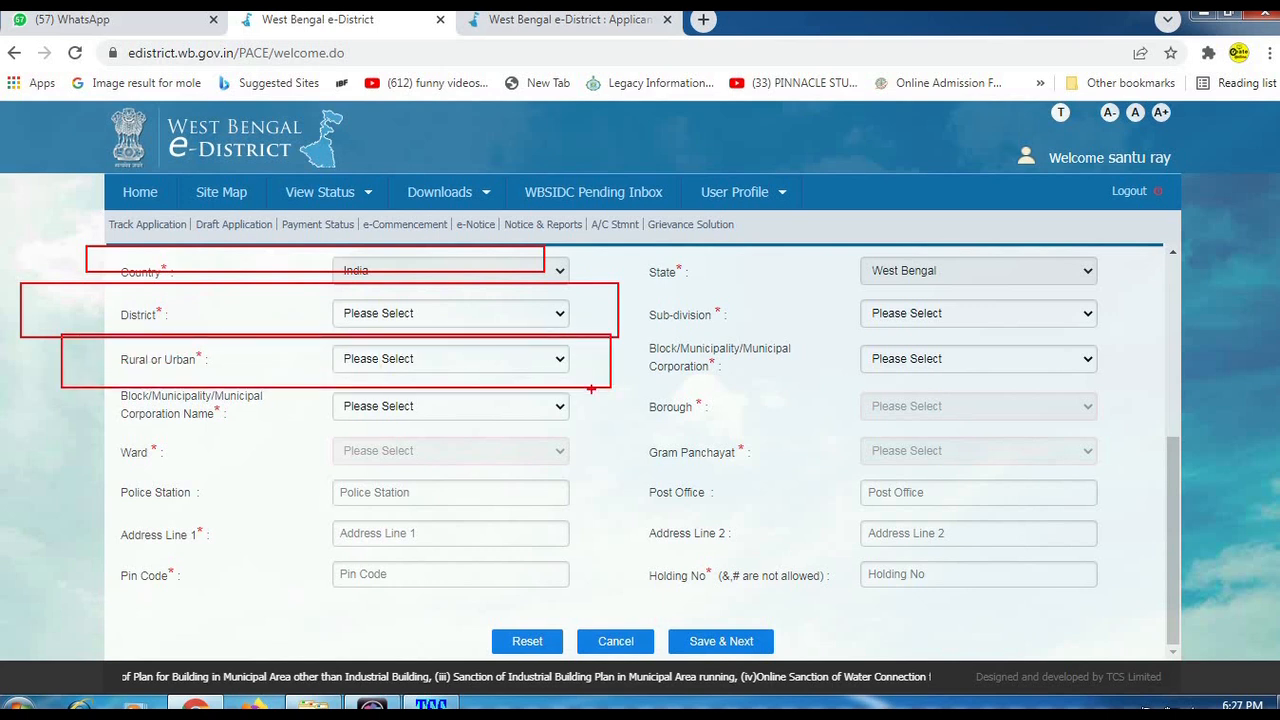
pyautogui.moveTo(84, 377)
pyautogui.mouseDown()
pyautogui.moveTo(108, 396)
pyautogui.moveTo(644, 428)
pyautogui.mouseUp()
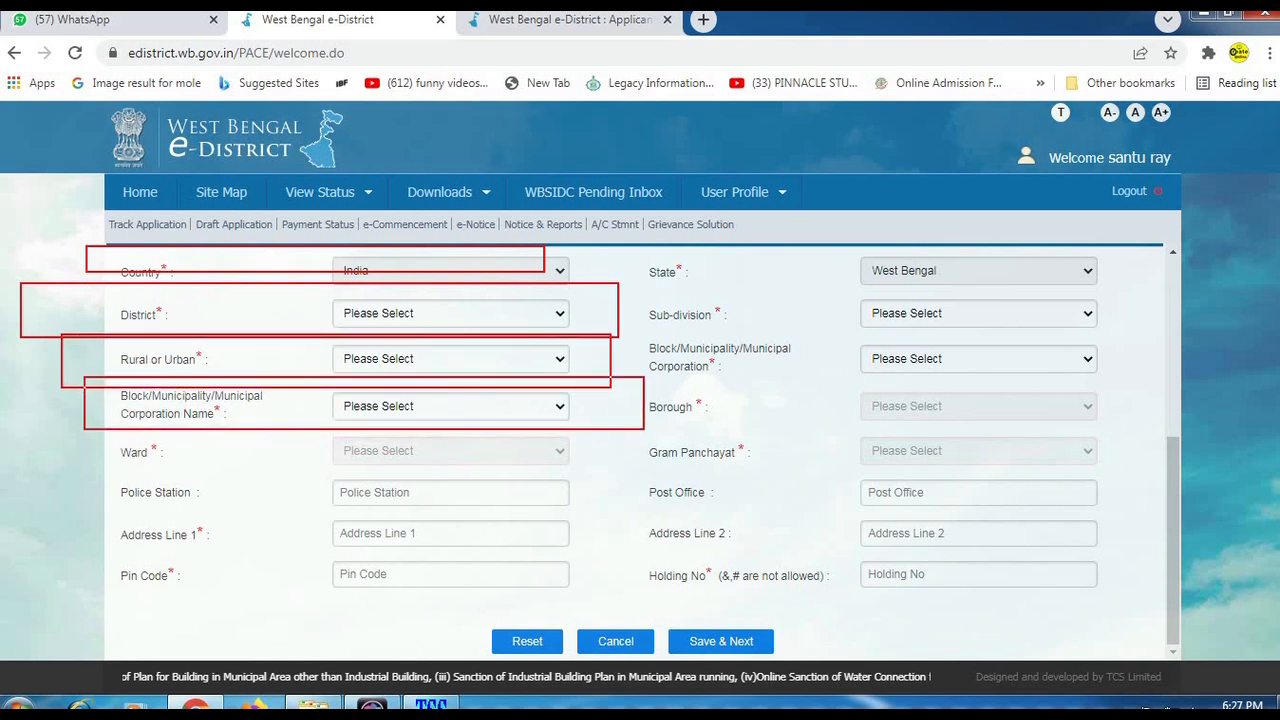
pyautogui.moveTo(83, 433); pyautogui.dragTo(593, 478)
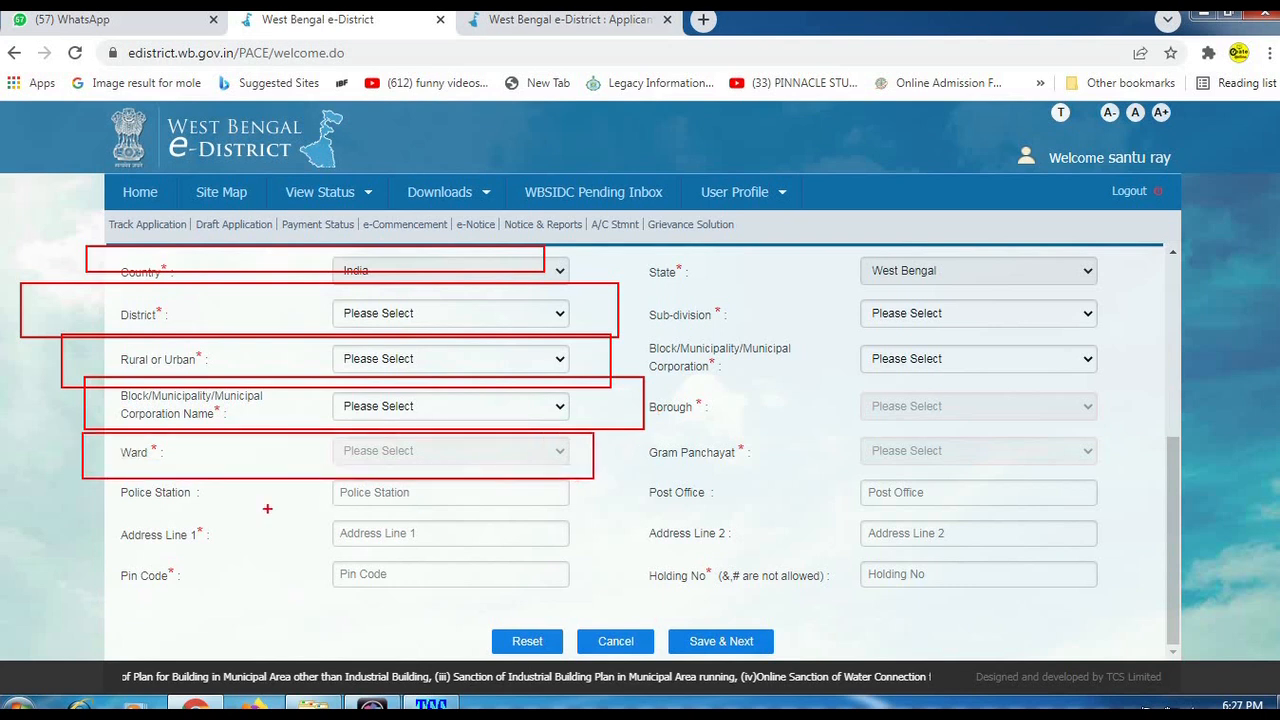
pyautogui.moveTo(98, 476); pyautogui.dragTo(626, 527)
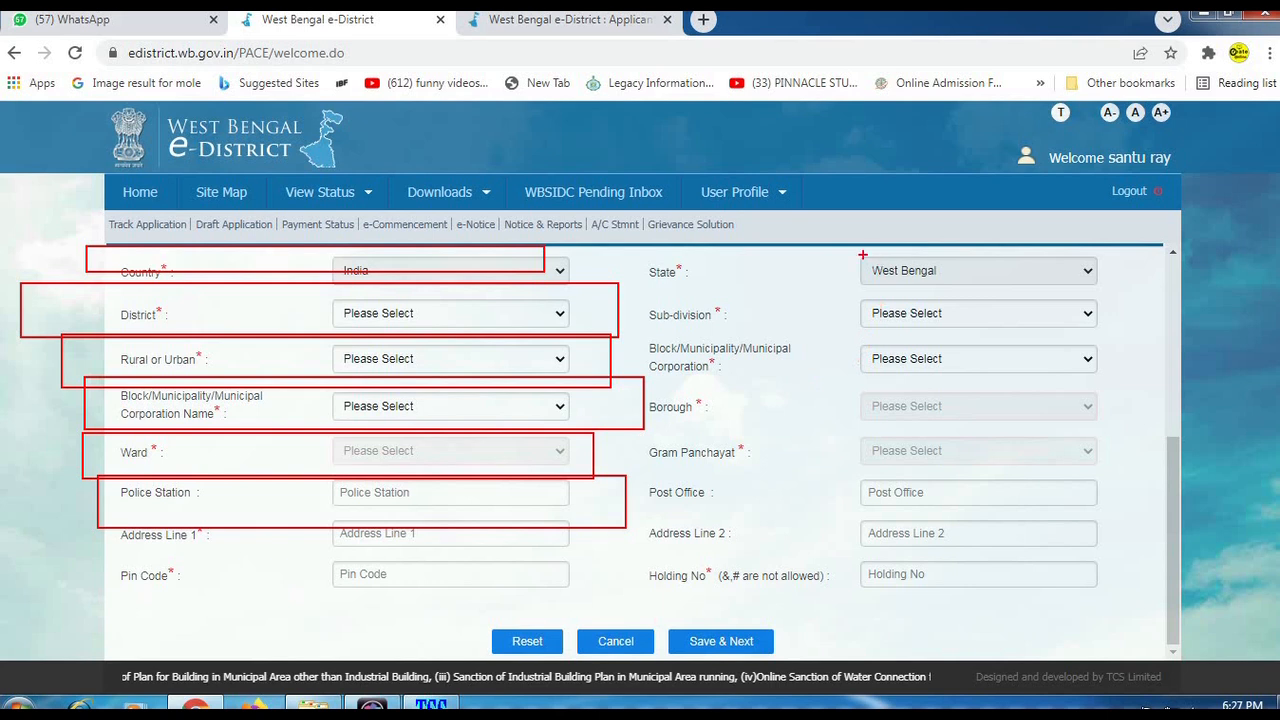
pyautogui.moveTo(818, 246); pyautogui.dragTo(1279, 274)
pyautogui.moveTo(819, 288); pyautogui.dragTo(1206, 326)
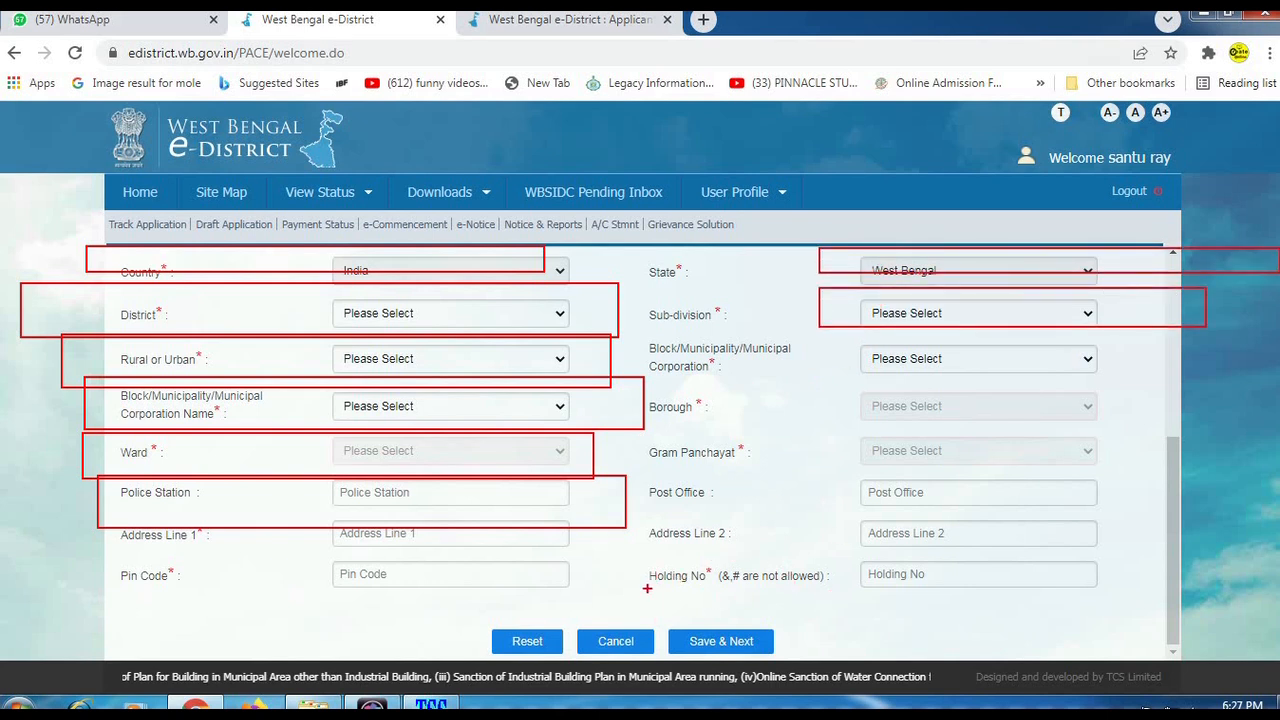
pyautogui.moveTo(818, 550); pyautogui.dragTo(1143, 594)
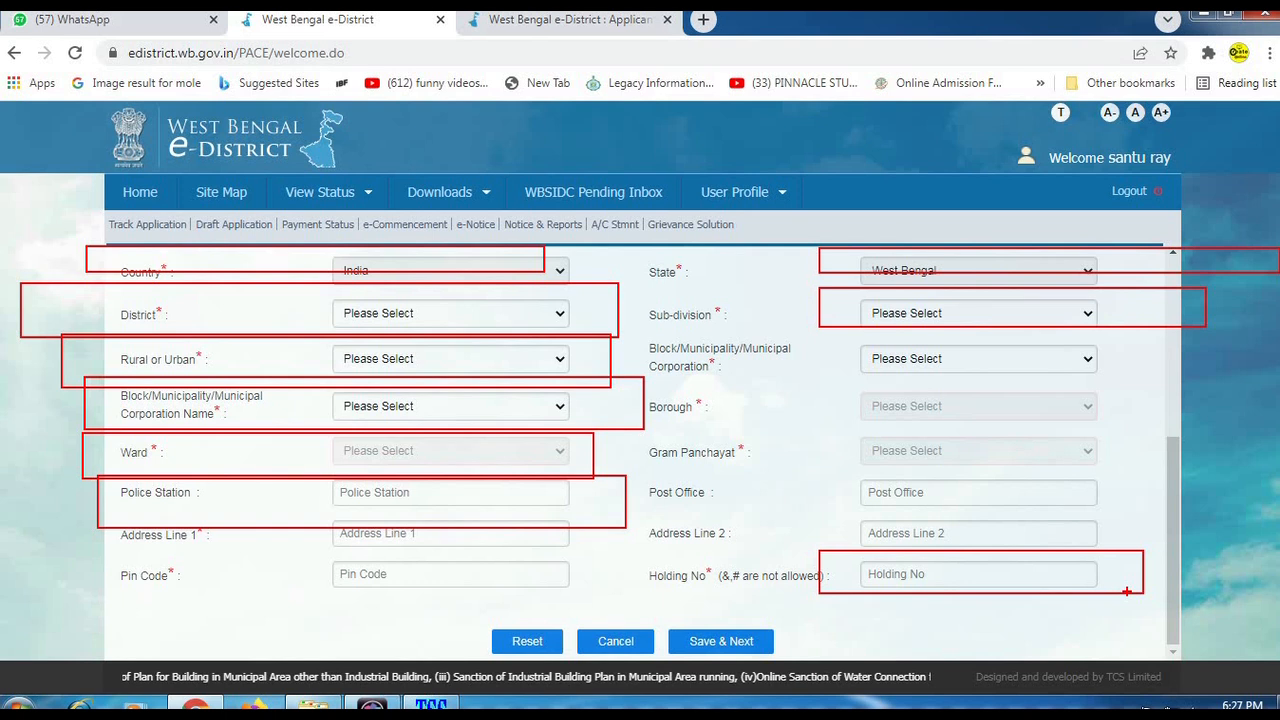
pyautogui.press('Escape')
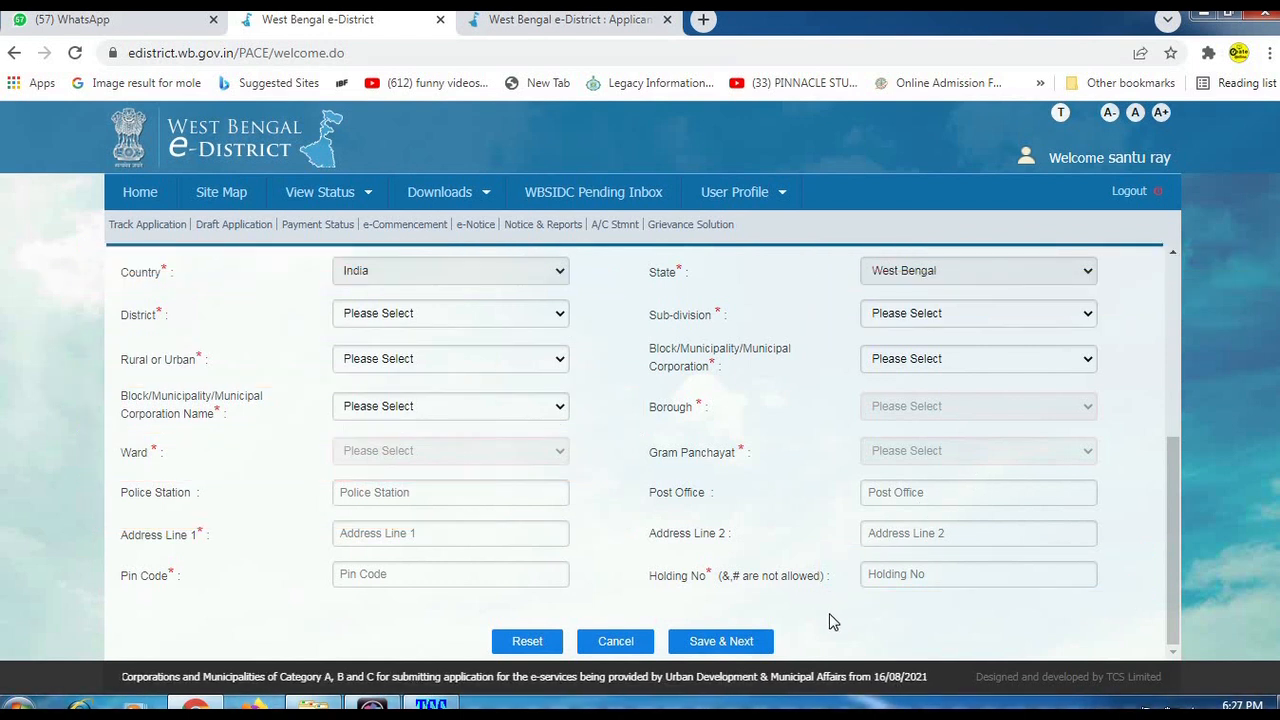
pyautogui.hotkey('ctrl', '2')
pyautogui.moveTo(658, 604); pyautogui.dragTo(807, 670)
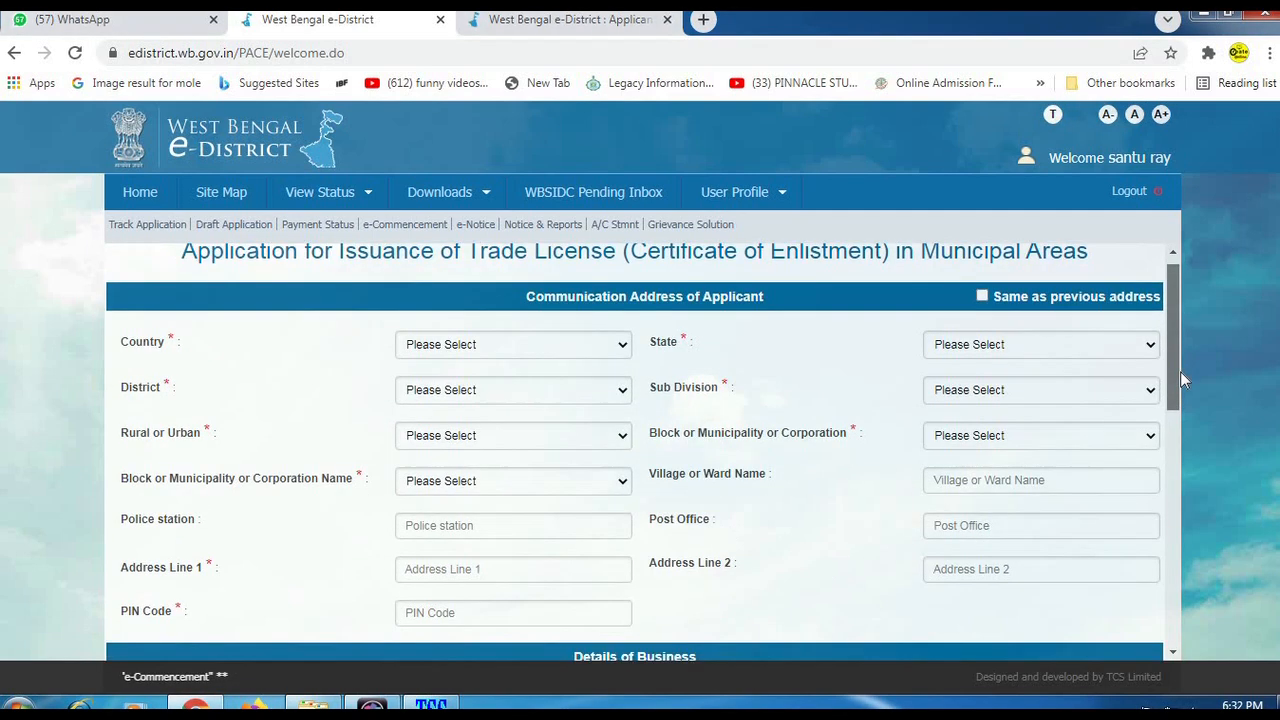
# - Examine the applicant's communication address section, going through country, district, rural or urban, municipality name, police station, address line 1 and PIN code
pyautogui.scroll(-1, 950, 400)
pyautogui.scroll(1, 950, 400)
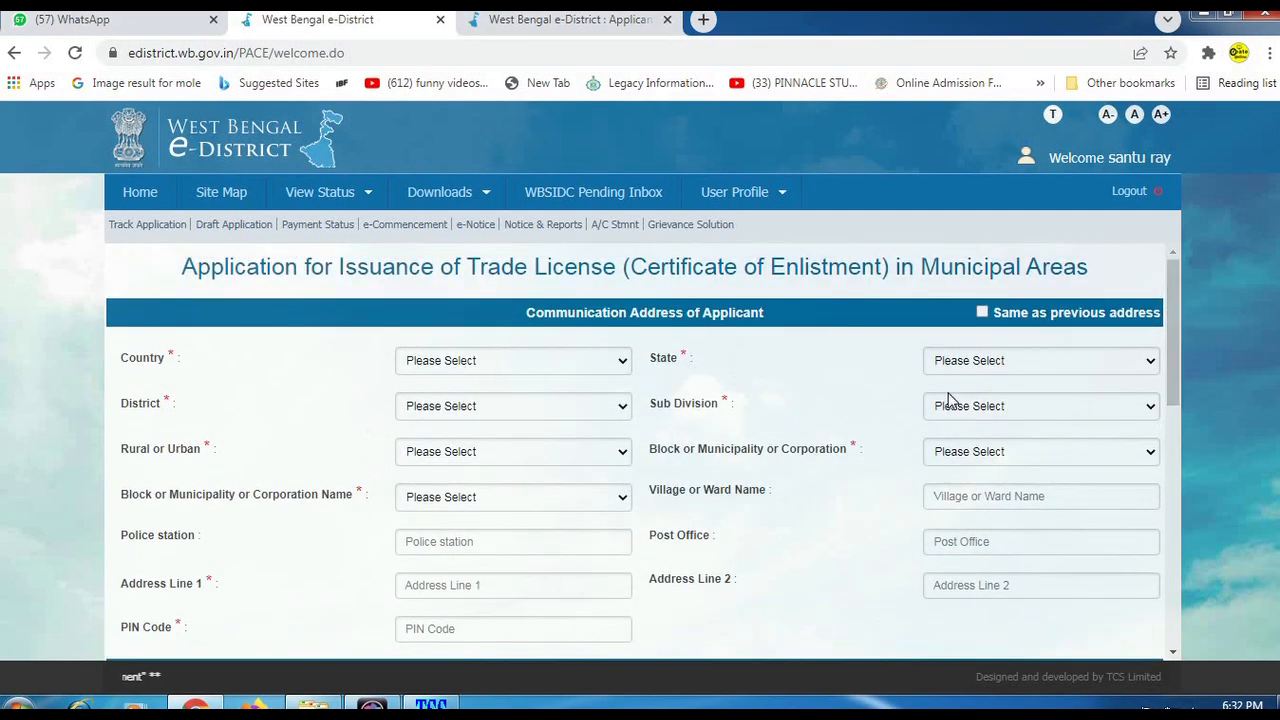
pyautogui.hotkey('ctrl', '2')
pyautogui.moveTo(497, 293)
pyautogui.mouseDown()
pyautogui.moveTo(799, 318)
pyautogui.moveTo(822, 332)
pyautogui.mouseUp()
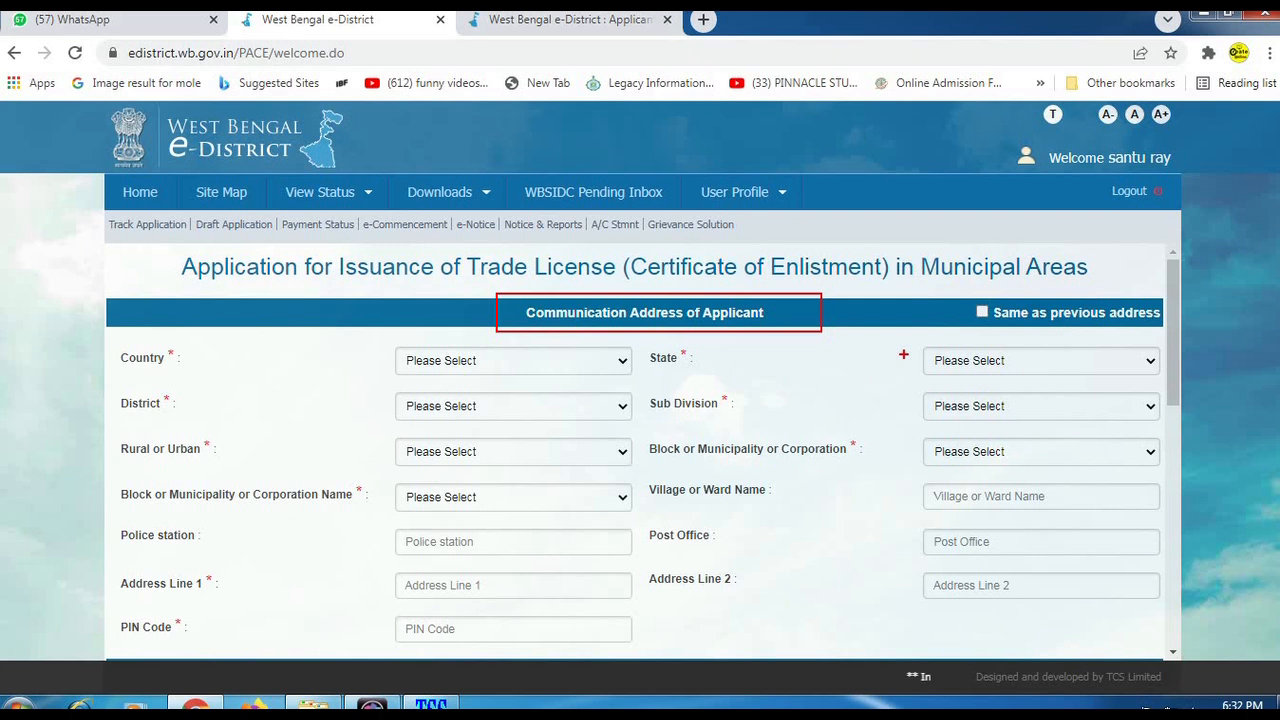
pyautogui.scroll(-2, 437, 500)
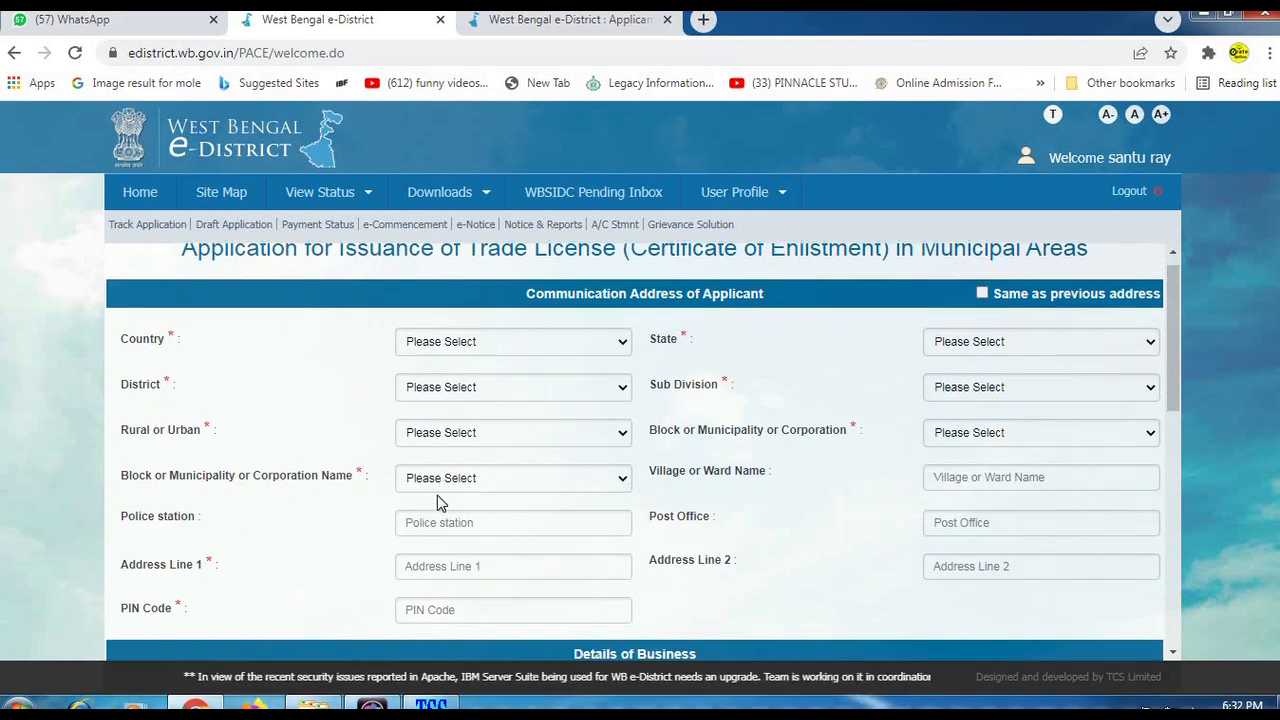
pyautogui.click(457, 266)
pyautogui.click(480, 314)
pyautogui.click(482, 314)
pyautogui.click(310, 384)
pyautogui.click(466, 361)
pyautogui.click(468, 396)
pyautogui.click(470, 402)
pyautogui.click(472, 425)
pyautogui.click(474, 448)
pyautogui.click(443, 534)
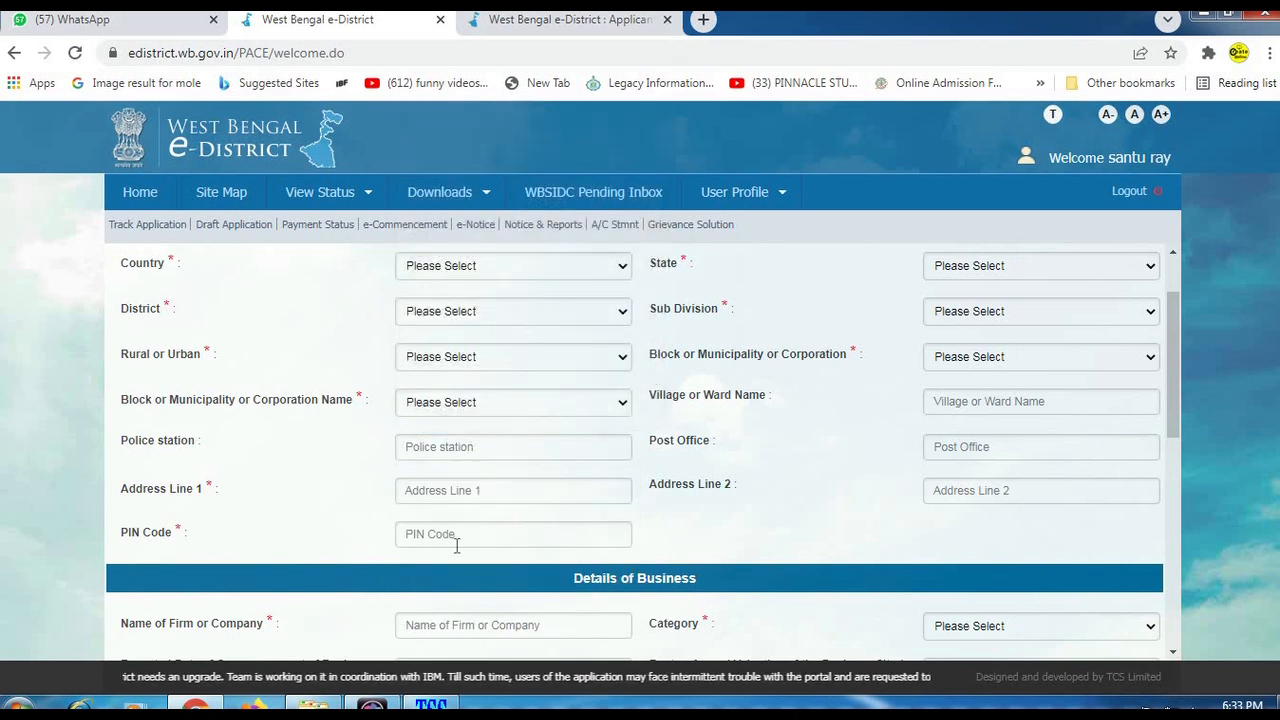
# - Examine the state, sub division and block or municipality fields of the communication address
pyautogui.click(829, 321)
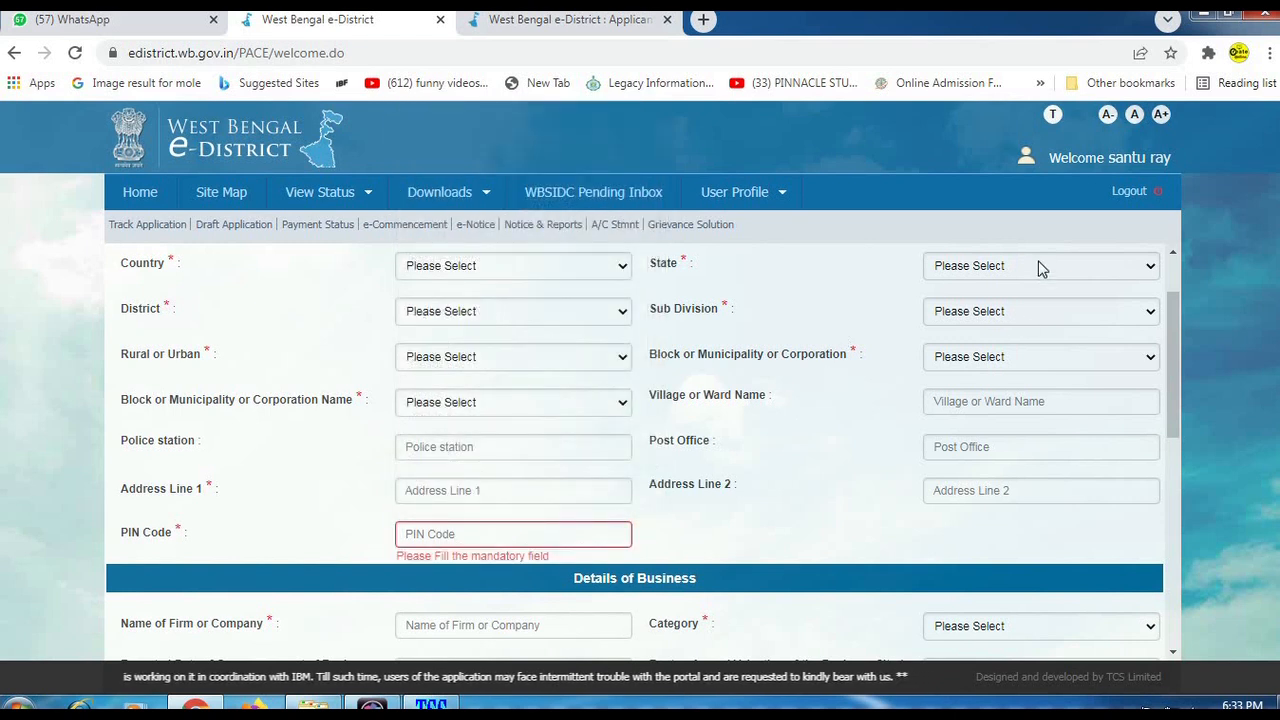
pyautogui.click(1035, 265)
pyautogui.click(882, 312)
pyautogui.click(994, 308)
pyautogui.click(858, 343)
pyautogui.click(936, 358)
pyautogui.click(782, 377)
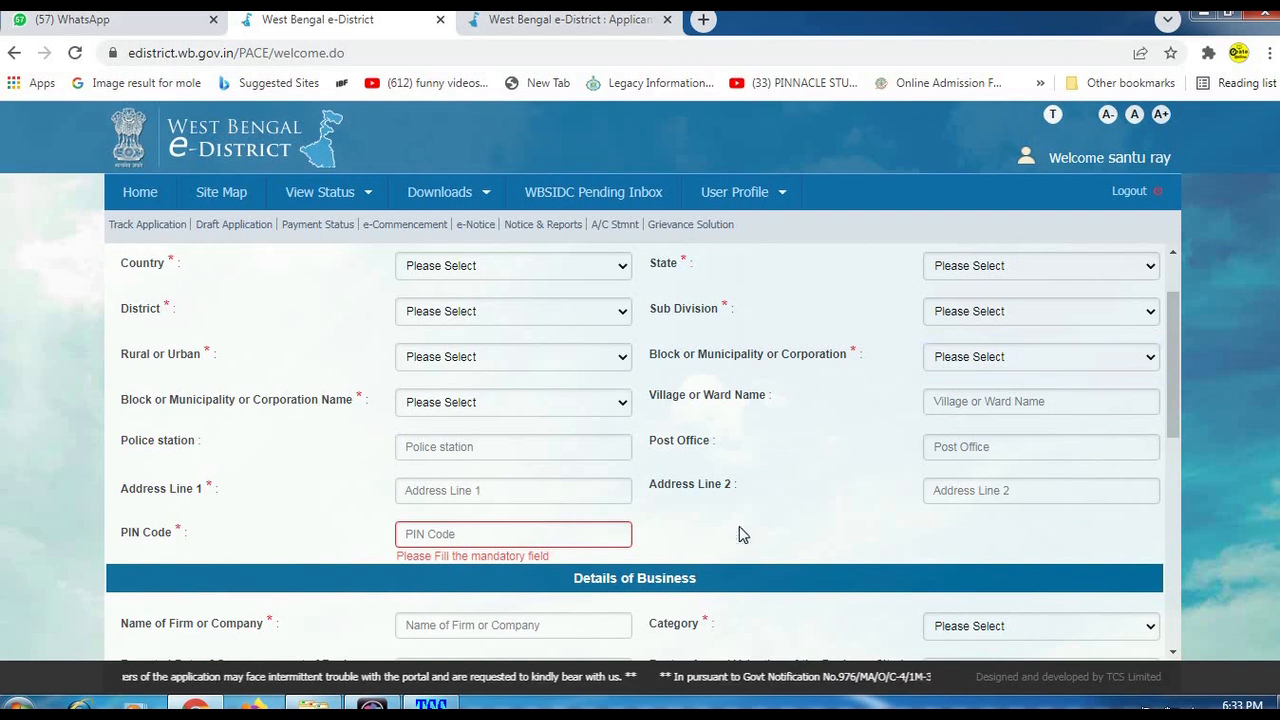
# - Set the category to Enterprises dealing with food items in the Details of Business section
pyautogui.scroll(-3, 744, 522)
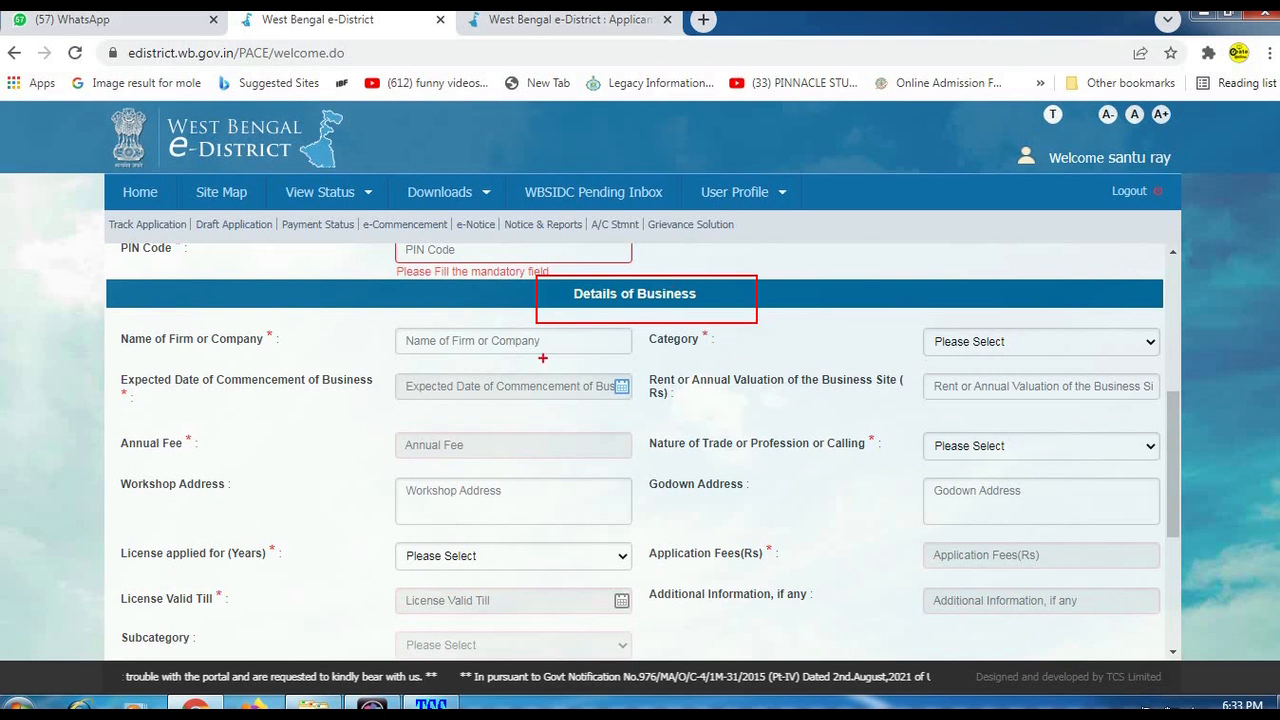
pyautogui.moveTo(379, 318); pyautogui.dragTo(630, 364)
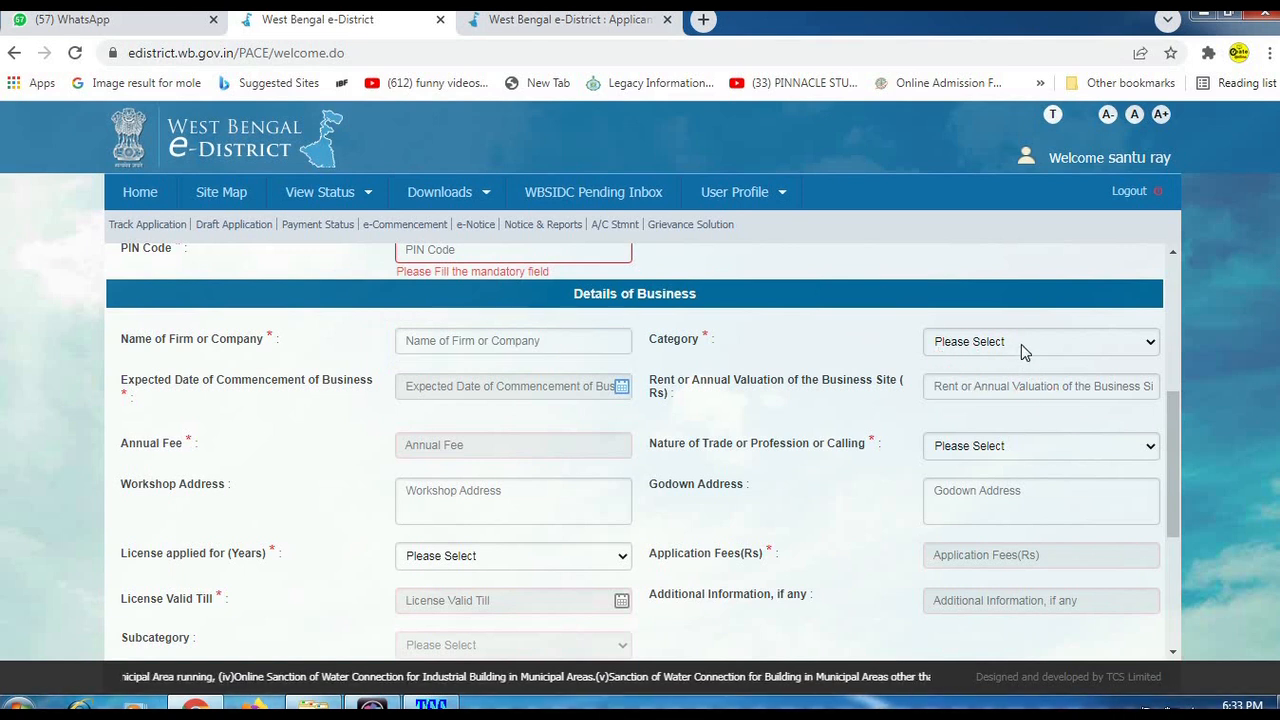
pyautogui.click(1020, 345)
pyautogui.scroll(-2, 988, 453)
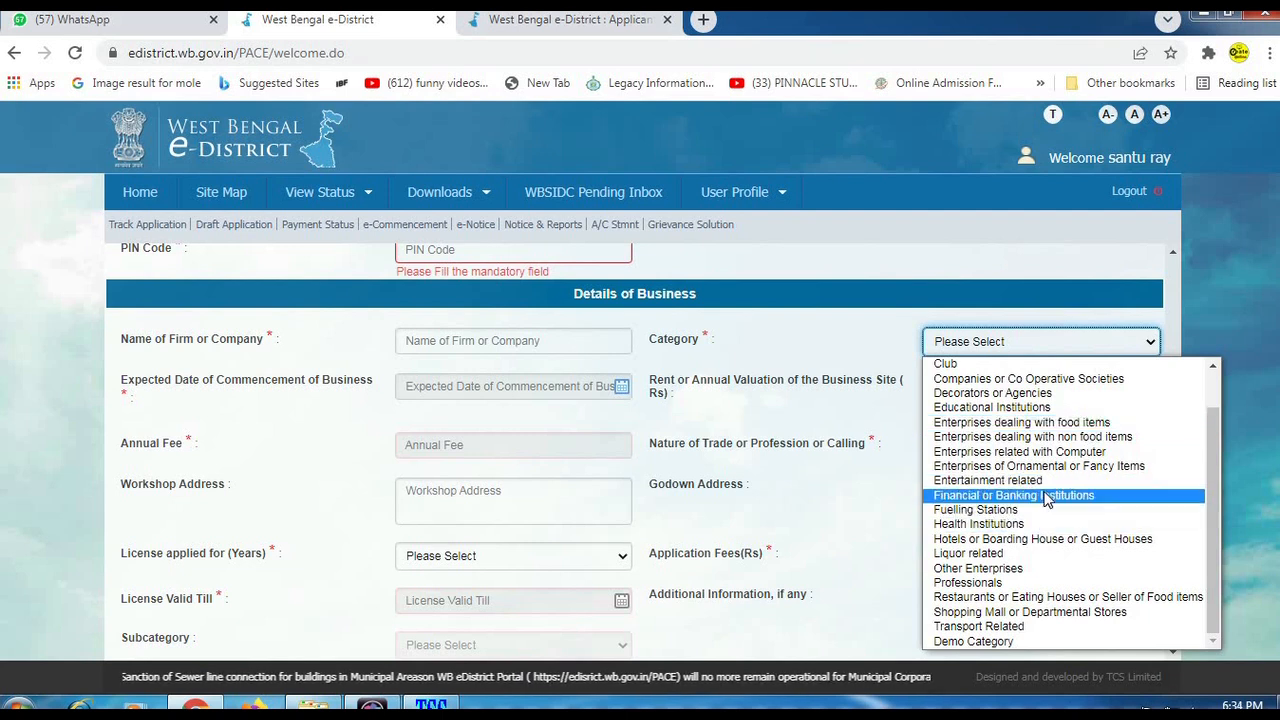
pyautogui.click(1030, 422)
# - Browse the calendar for the expected date of commencement of business back to 2013 and close it without choosing a date
pyautogui.moveTo(382, 362)
pyautogui.mouseDown()
pyautogui.moveTo(551, 404)
pyautogui.moveTo(656, 410)
pyautogui.moveTo(644, 412)
pyautogui.mouseUp()
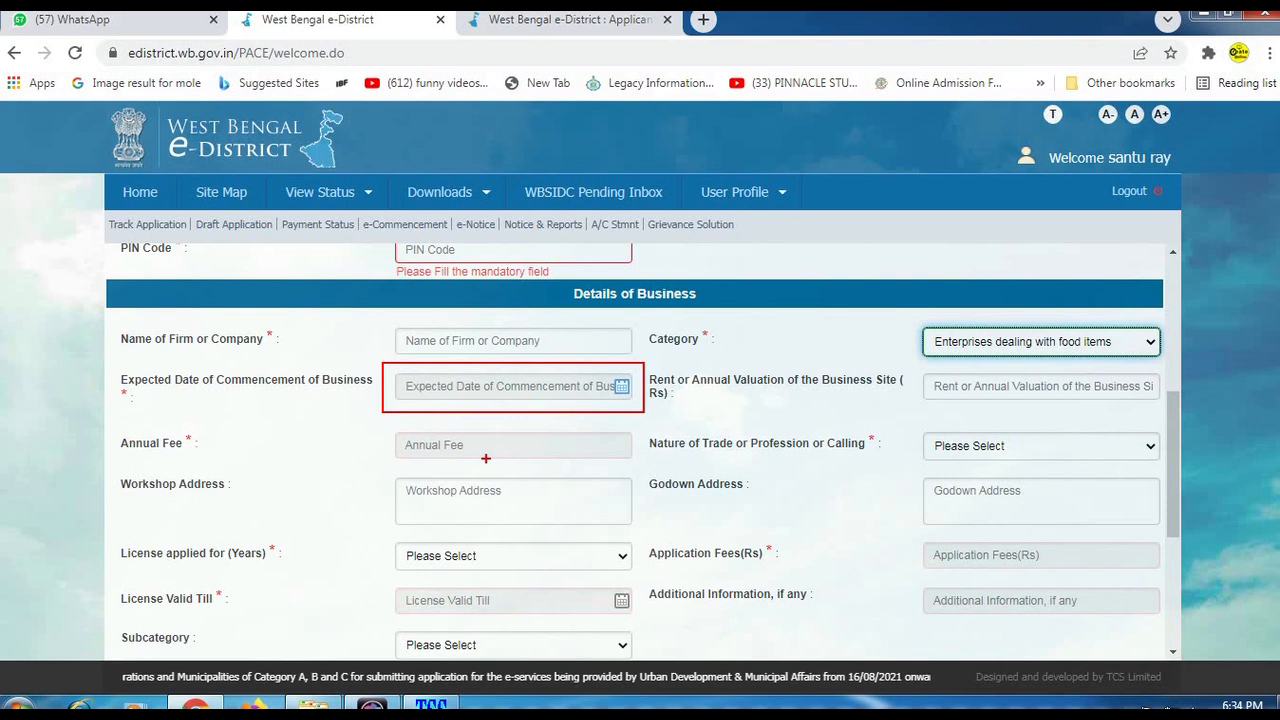
pyautogui.click(622, 390)
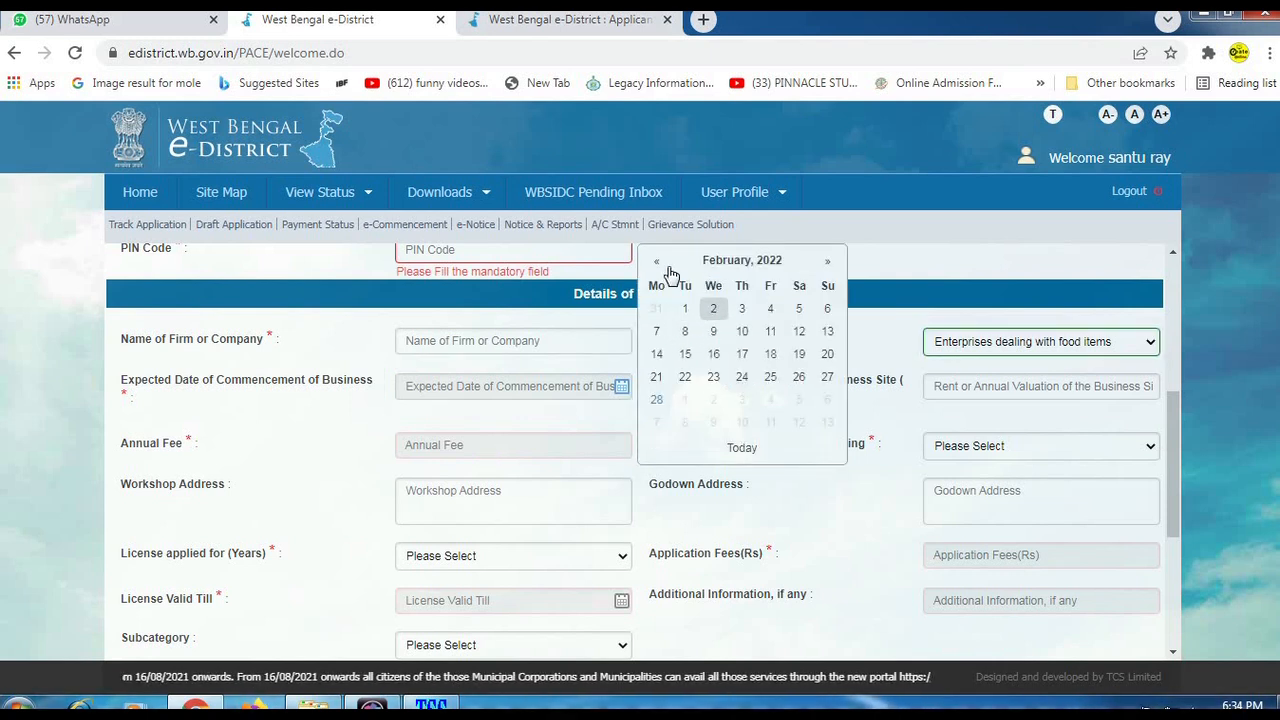
pyautogui.click(658, 263)
pyautogui.click(658, 263)
pyautogui.click(658, 263)
pyautogui.click(658, 263)
pyautogui.click(658, 263)
pyautogui.click(658, 263)
pyautogui.click(658, 263)
pyautogui.click(658, 263)
pyautogui.click(658, 263)
pyautogui.click(658, 263)
pyautogui.click(658, 263)
pyautogui.click(658, 263)
pyautogui.click(658, 263)
pyautogui.click(658, 263)
pyautogui.click(658, 263)
pyautogui.click(658, 263)
pyautogui.click(658, 263)
pyautogui.click(658, 263)
pyautogui.click(658, 263)
pyautogui.doubleClick(658, 263)
pyautogui.doubleClick(658, 263)
pyautogui.doubleClick(658, 263)
pyautogui.doubleClick(658, 263)
pyautogui.doubleClick(658, 263)
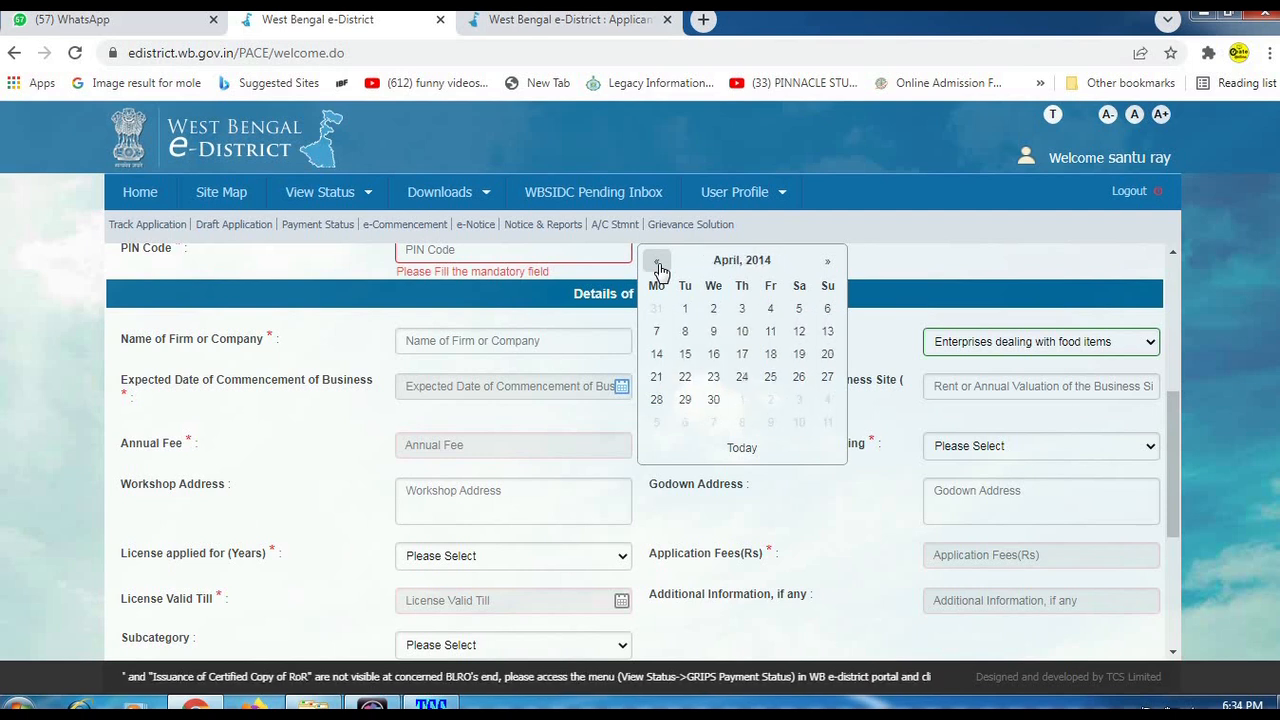
pyautogui.click(658, 263)
pyautogui.doubleClick(658, 263)
pyautogui.doubleClick(658, 263)
pyautogui.doubleClick(658, 263)
pyautogui.click(658, 263)
pyautogui.click(658, 263)
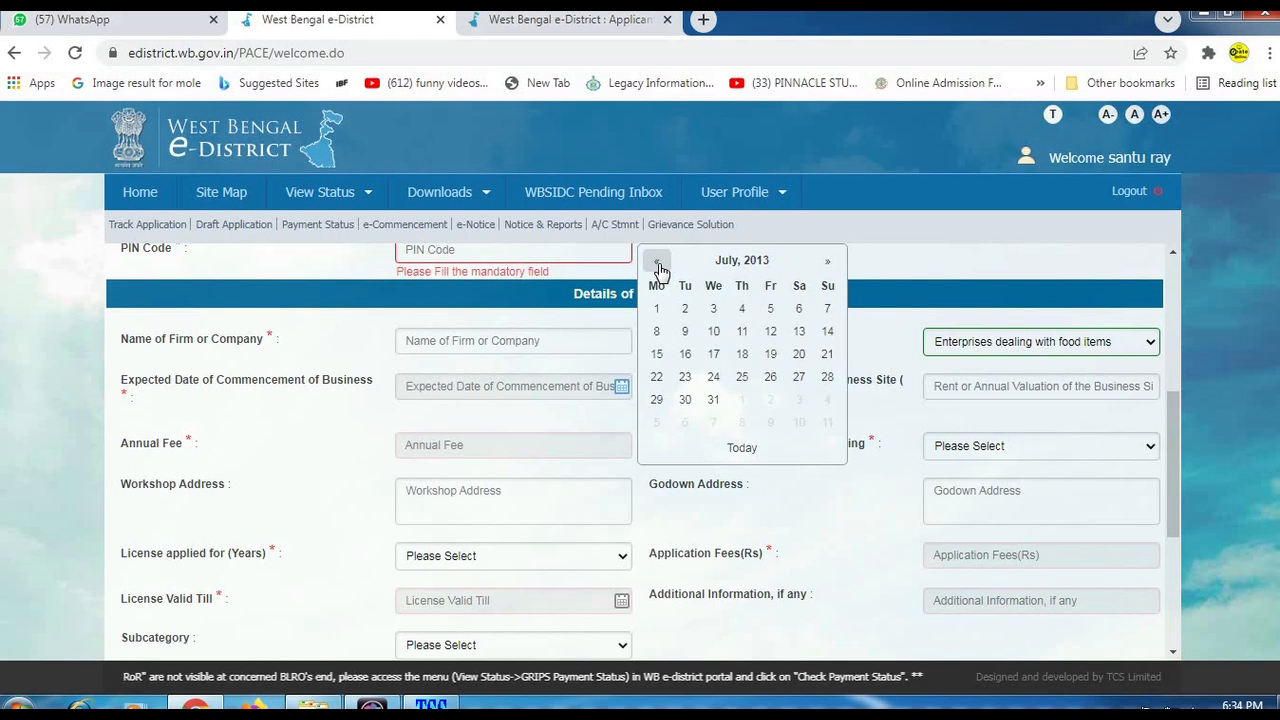
pyautogui.click(658, 263)
pyautogui.click(658, 263)
pyautogui.click(480, 354)
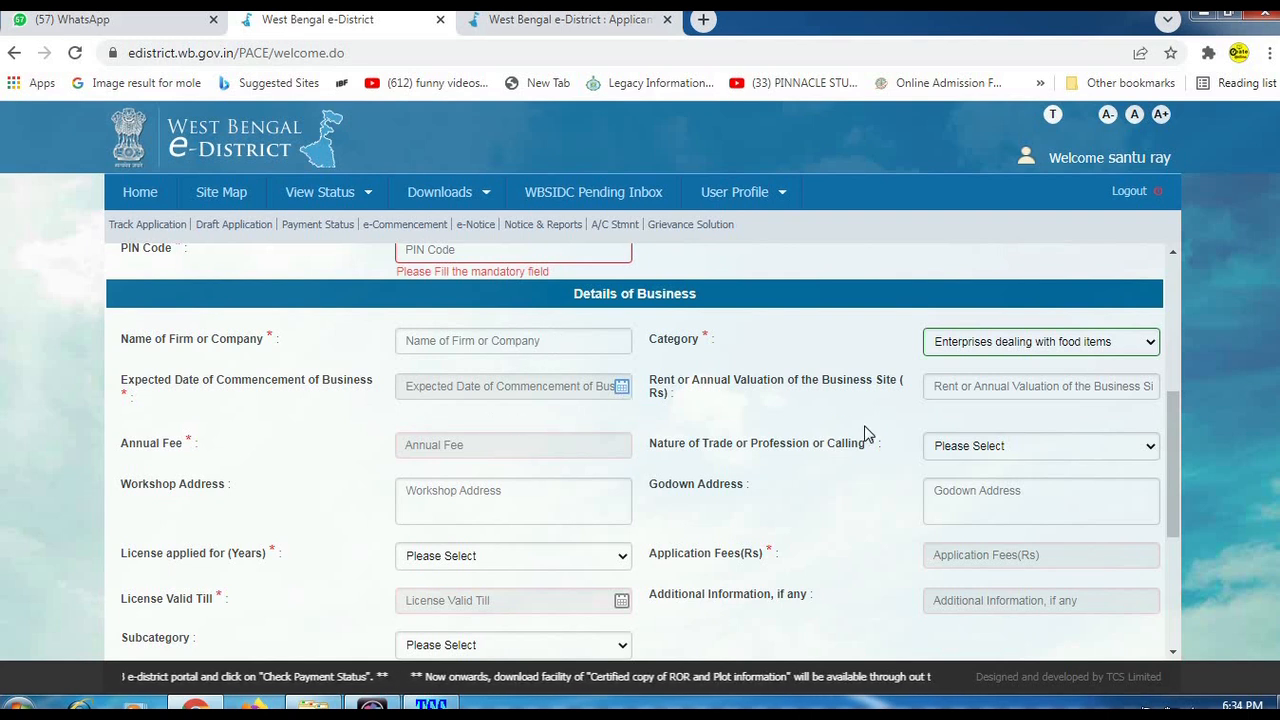
# - Examine the rent or annual valuation, annual fee, workshop address and godown address fields of the business details
pyautogui.moveTo(916, 368)
pyautogui.mouseDown()
pyautogui.moveTo(958, 388)
pyautogui.moveTo(1166, 422)
pyautogui.mouseUp()
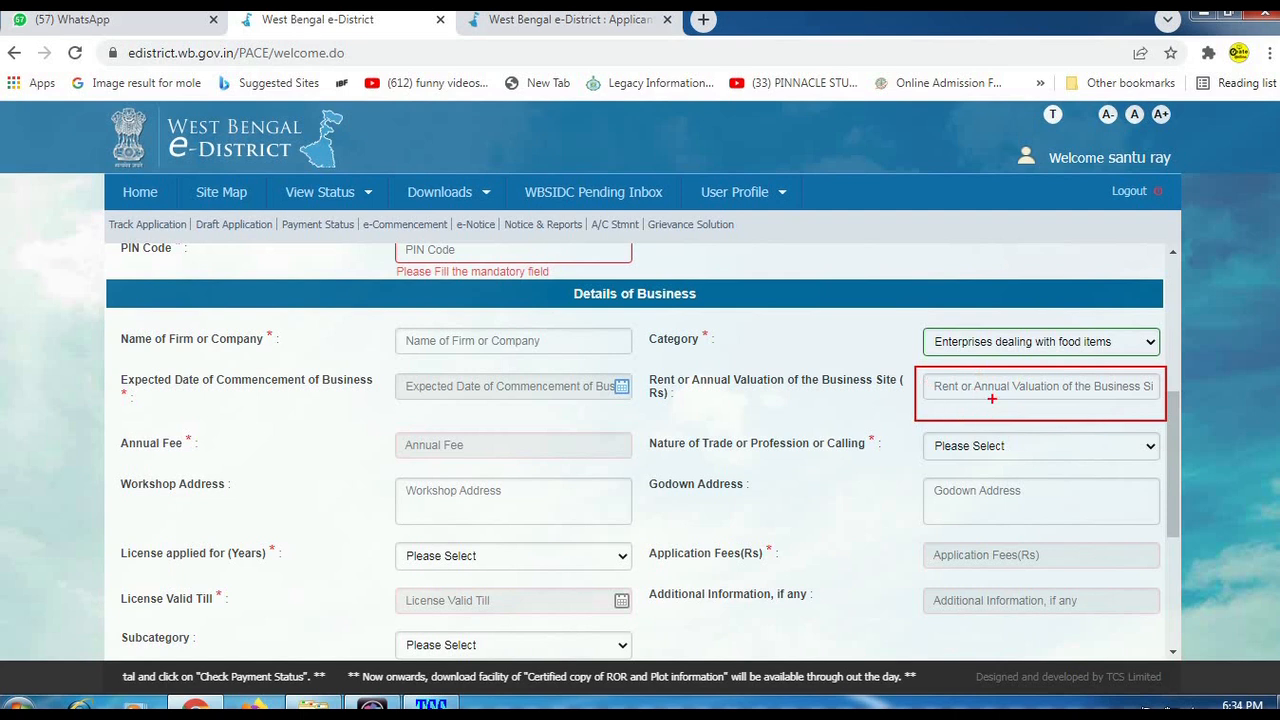
pyautogui.press('Escape')
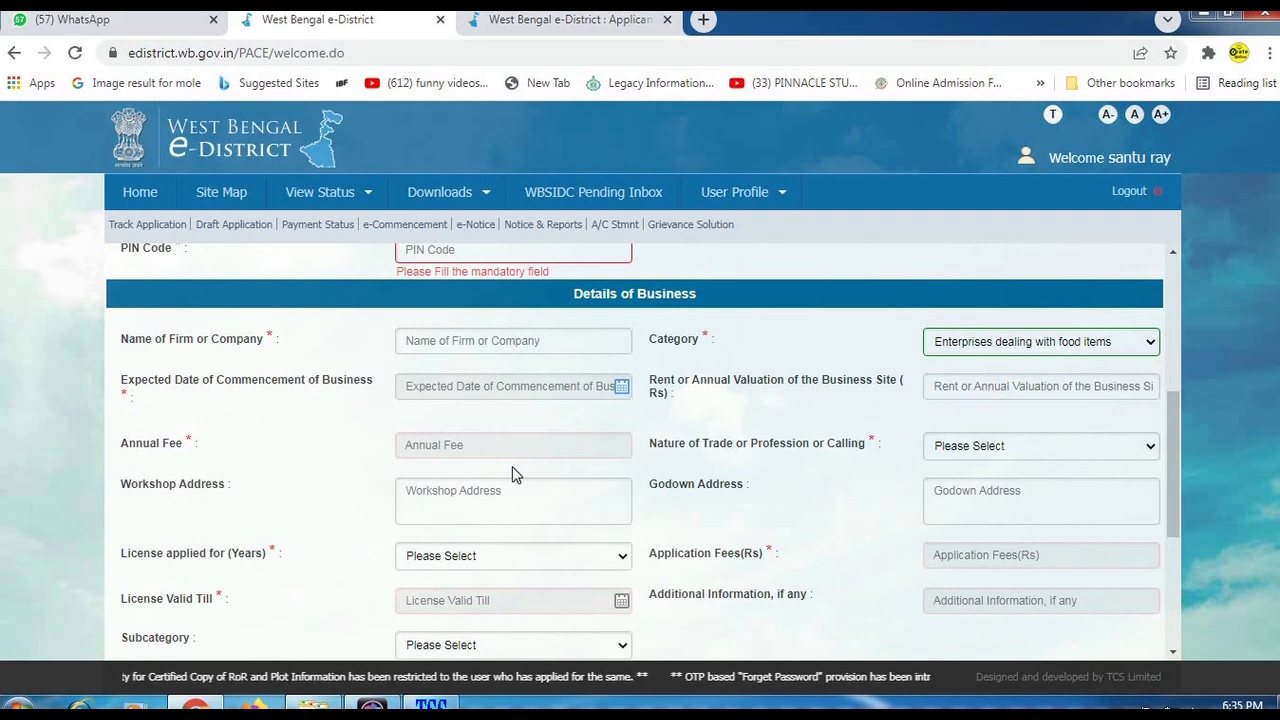
pyautogui.hotkey('ctrl', '2')
pyautogui.moveTo(368, 424); pyautogui.dragTo(634, 467)
pyautogui.press('Escape')
pyautogui.scroll(-1, 380, 420)
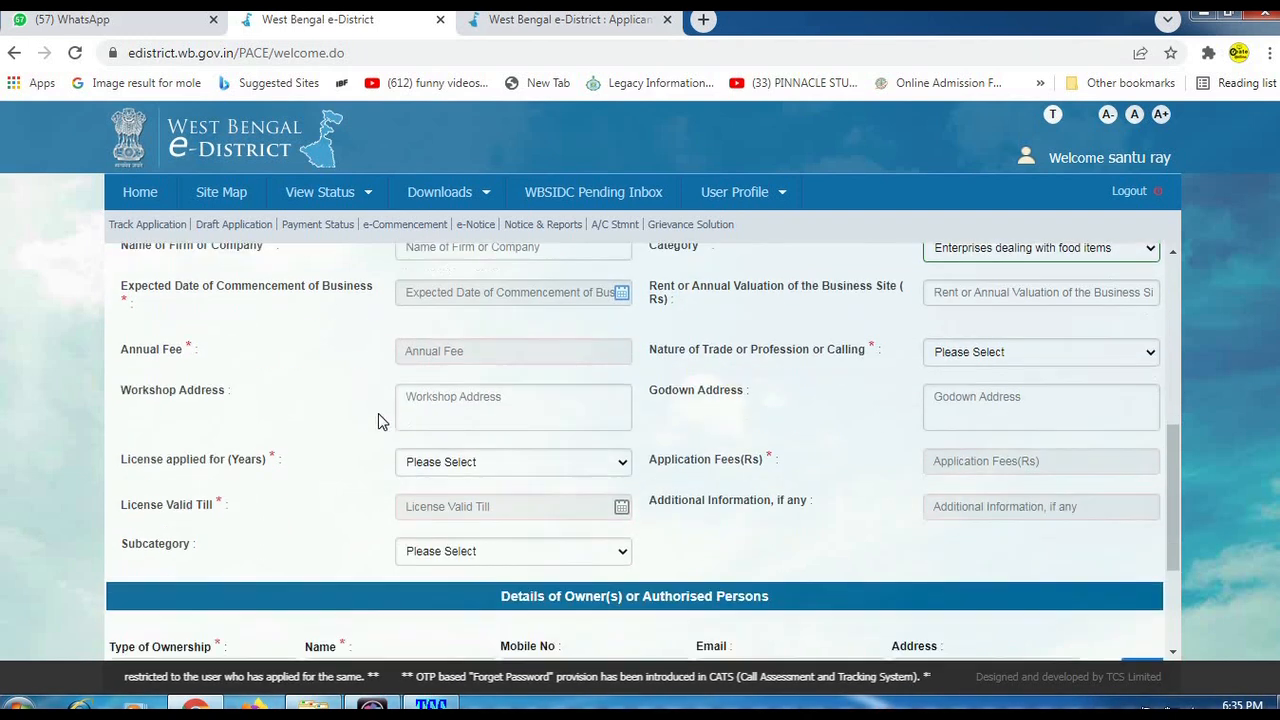
pyautogui.hotkey('ctrl', '2')
pyautogui.moveTo(368, 371); pyautogui.dragTo(648, 443)
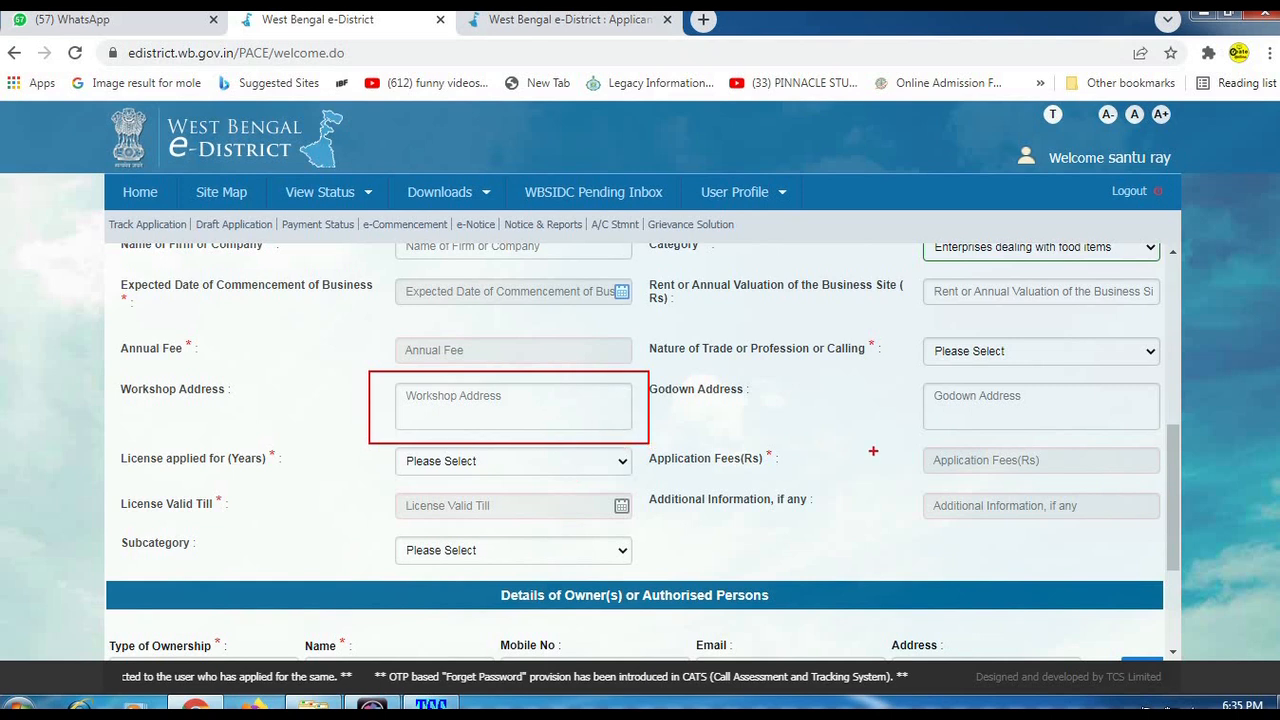
pyautogui.moveTo(889, 371); pyautogui.dragTo(1170, 438)
pyautogui.press('Escape')
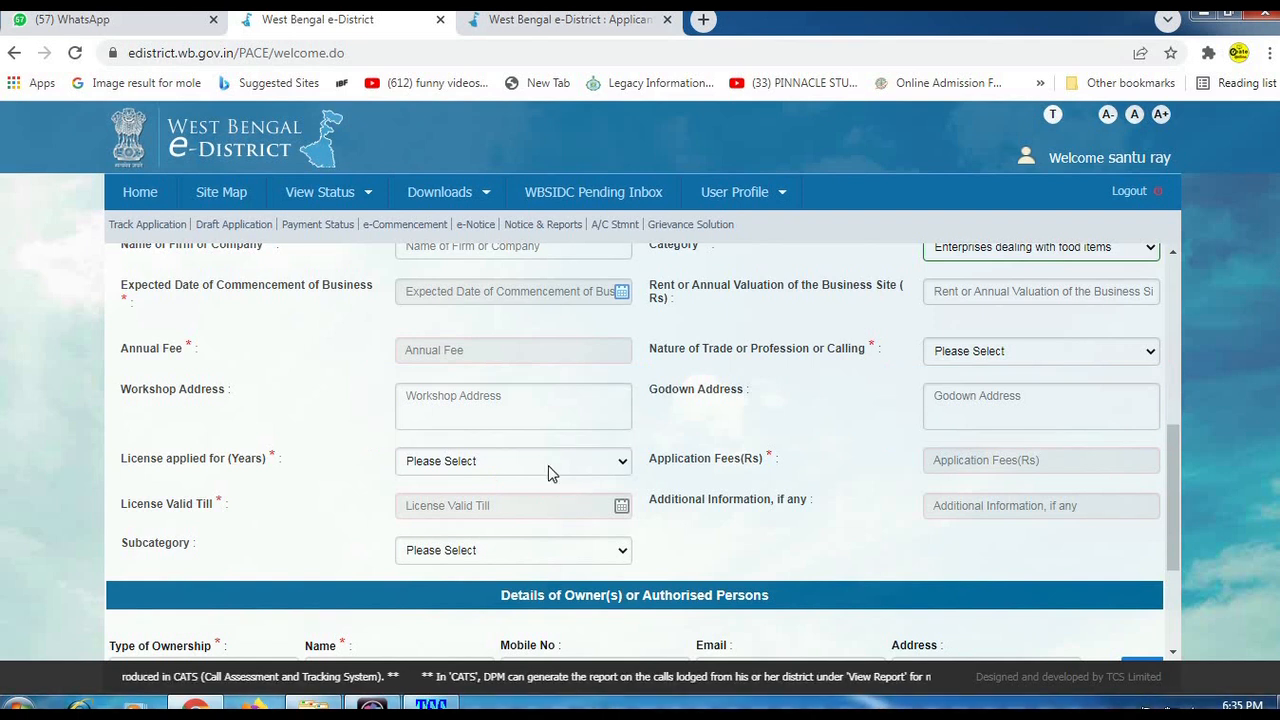
# - Set the license applied for period to 3 years in the business details
pyautogui.hotkey('ctrl', '2')
pyautogui.moveTo(370, 428); pyautogui.dragTo(650, 481)
pyautogui.press('Escape')
pyautogui.click(621, 467)
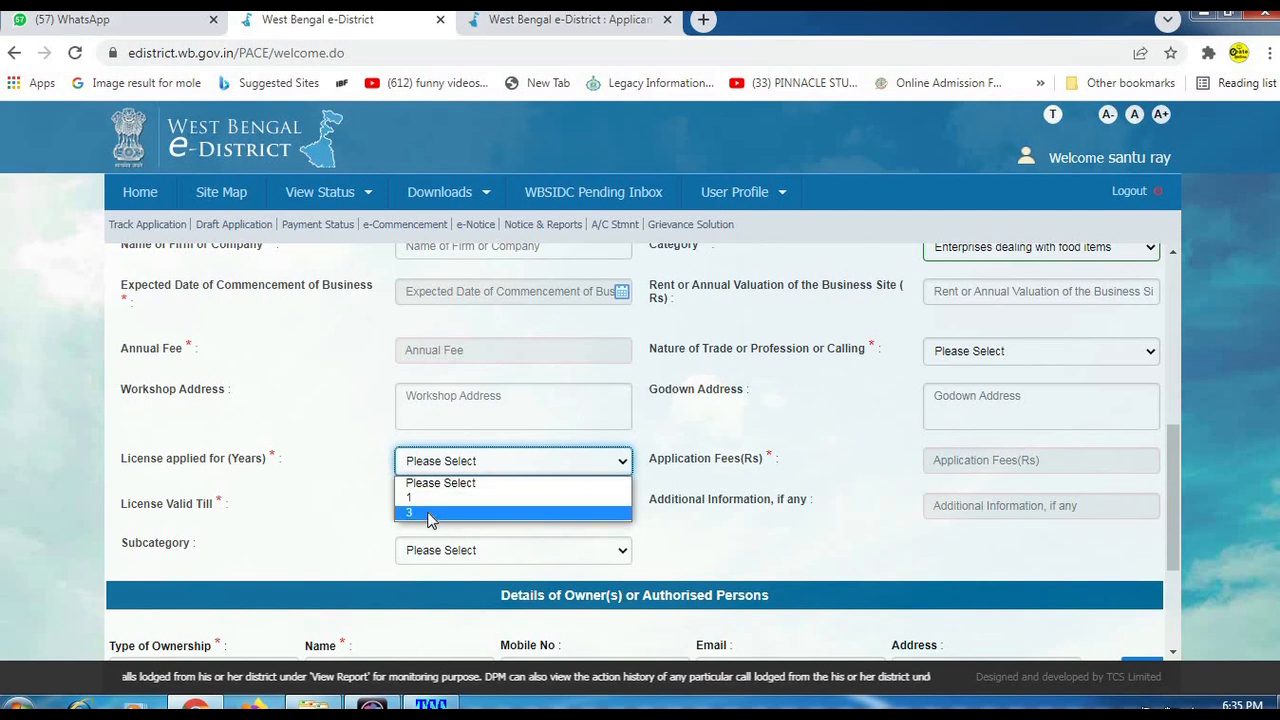
pyautogui.click(428, 513)
pyautogui.click(807, 198)
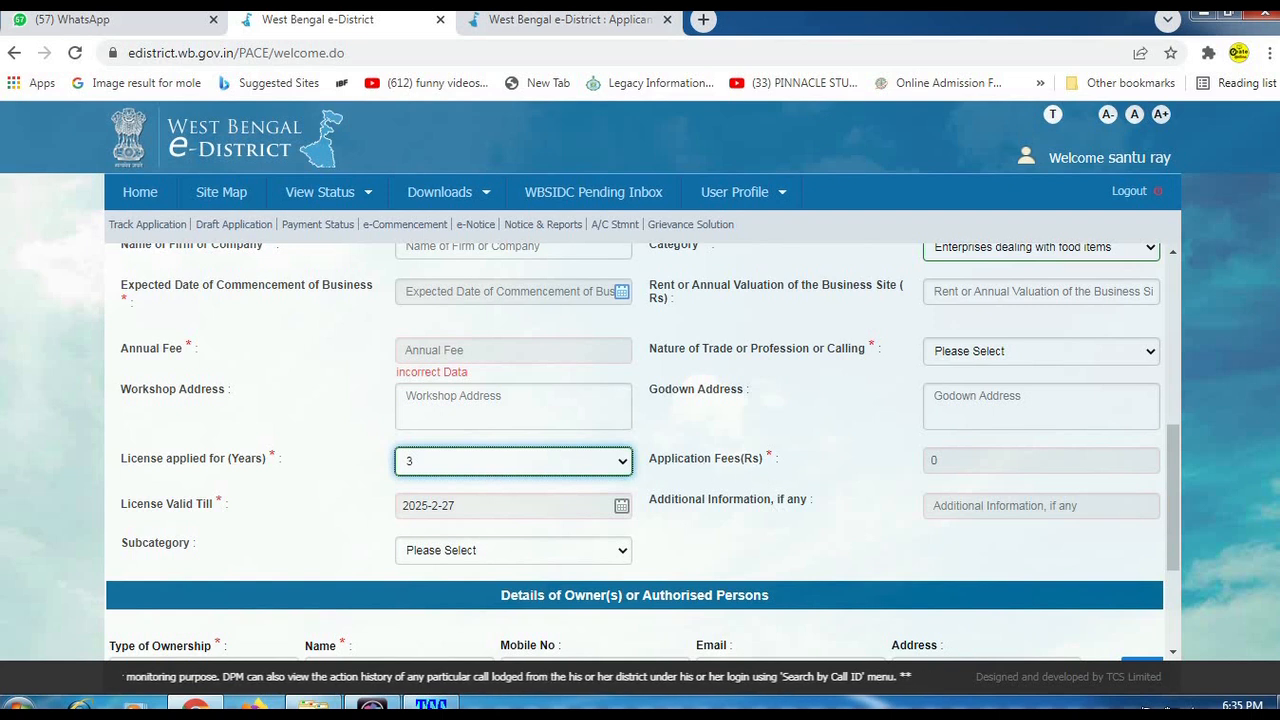
# - Examine the application fees and additional information fields of the business details
pyautogui.moveTo(639, 439)
pyautogui.mouseDown()
pyautogui.moveTo(1078, 490)
pyautogui.moveTo(1177, 483)
pyautogui.mouseUp()
pyautogui.moveTo(881, 488); pyautogui.dragTo(1145, 542)
pyautogui.press('Escape')
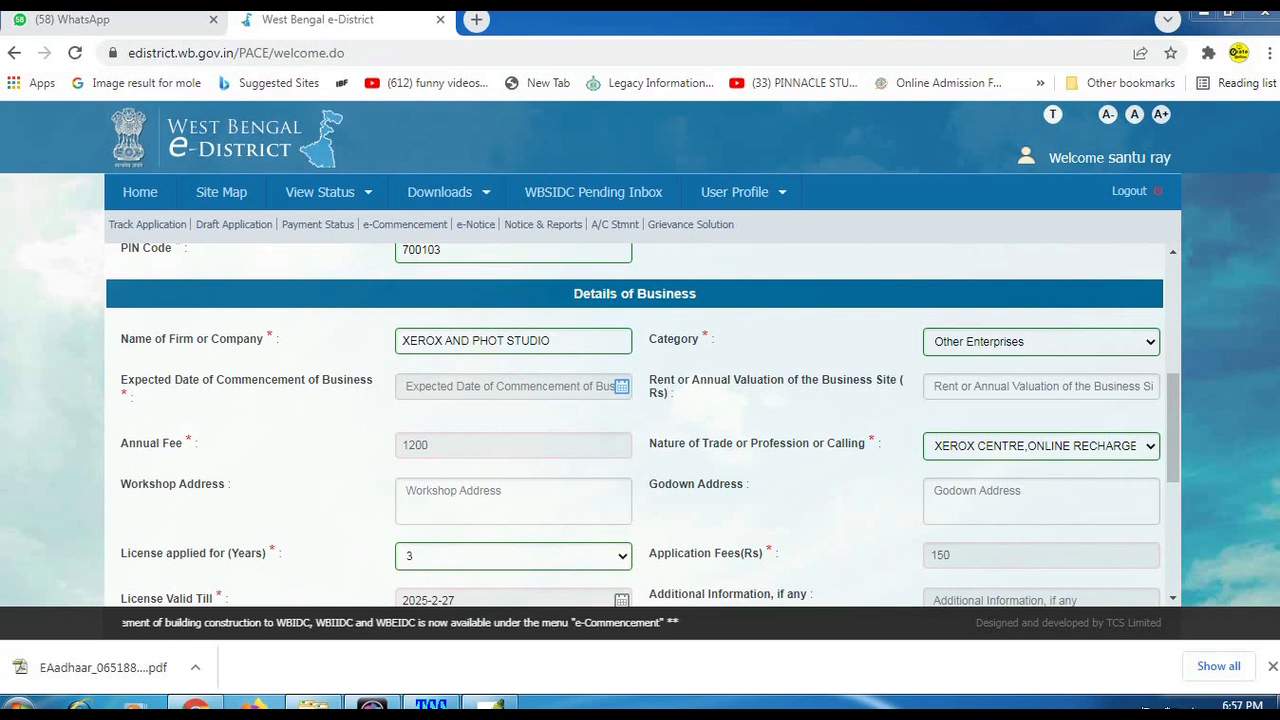
# - Examine the firm name, category and nature of trade entries in the Details of Business section
pyautogui.moveTo(522, 273); pyautogui.dragTo(784, 319)
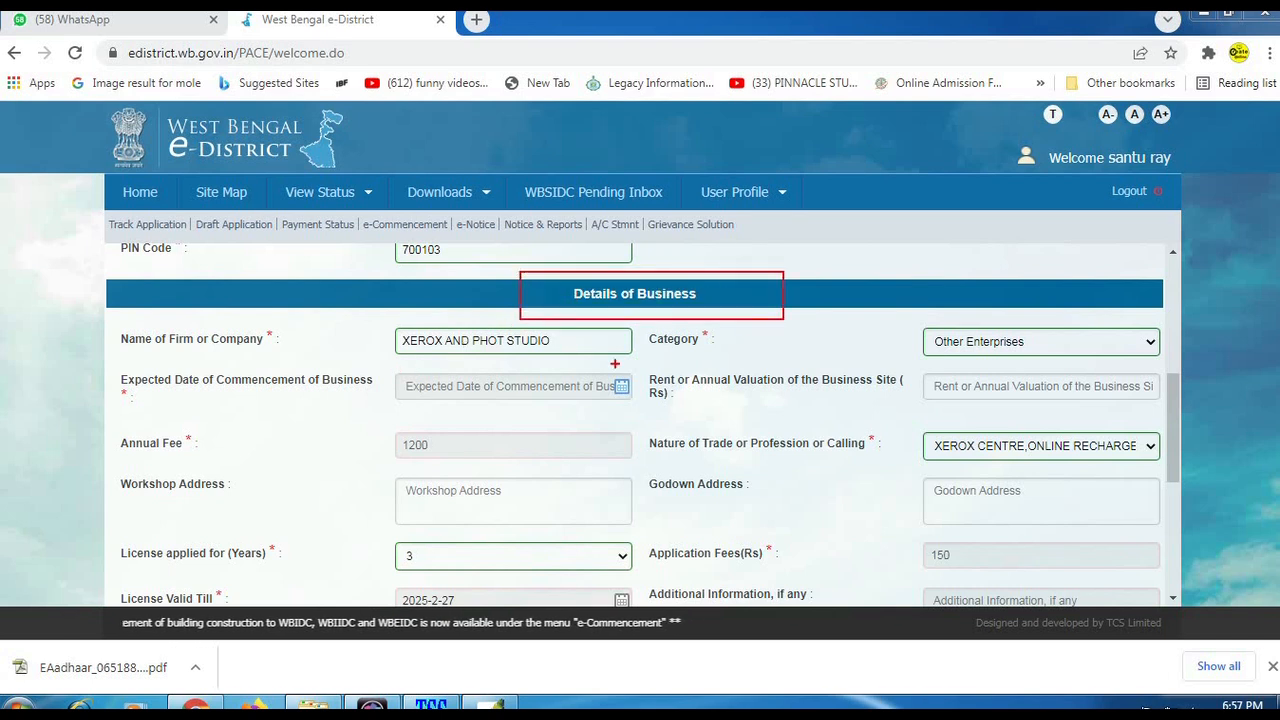
pyautogui.moveTo(369, 320); pyautogui.dragTo(661, 369)
pyautogui.press('Escape')
pyautogui.moveTo(890, 313); pyautogui.dragTo(1169, 368)
pyautogui.press('Escape')
pyautogui.click(1122, 342)
pyautogui.click(1122, 342)
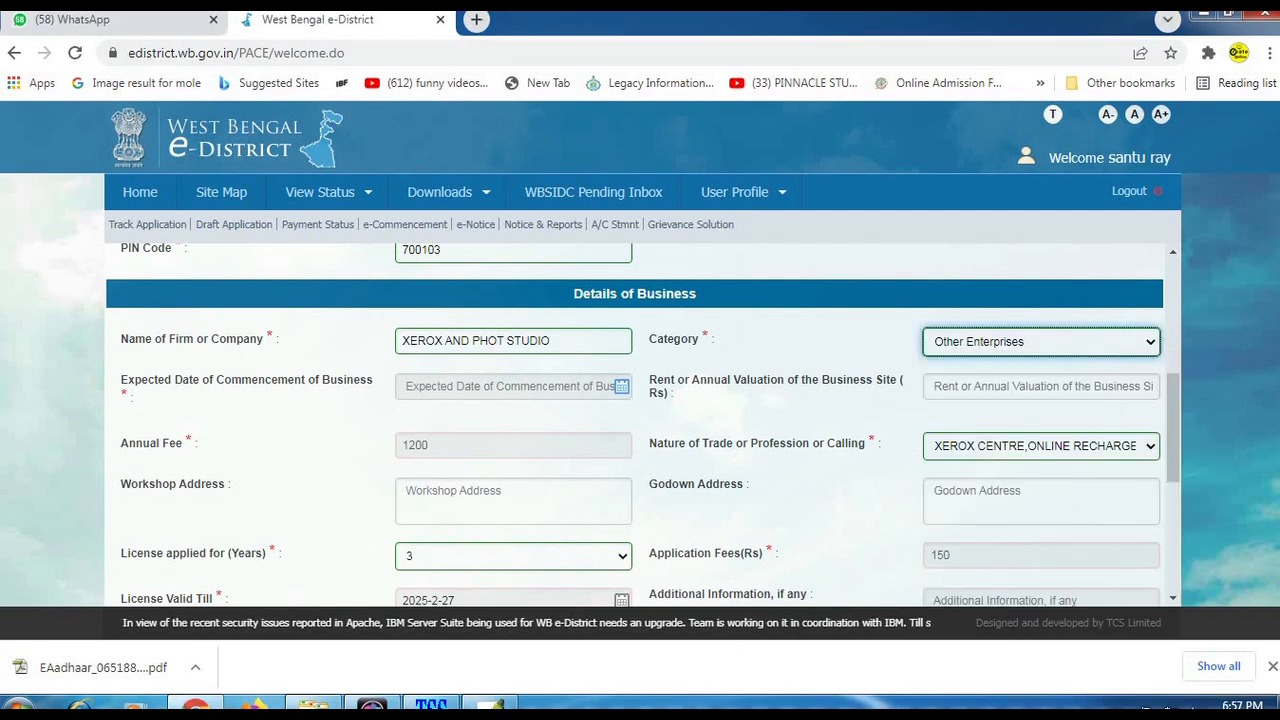
pyautogui.moveTo(904, 413)
pyautogui.mouseDown()
pyautogui.moveTo(1028, 456)
pyautogui.moveTo(1180, 470)
pyautogui.mouseUp()
pyautogui.press('Escape')
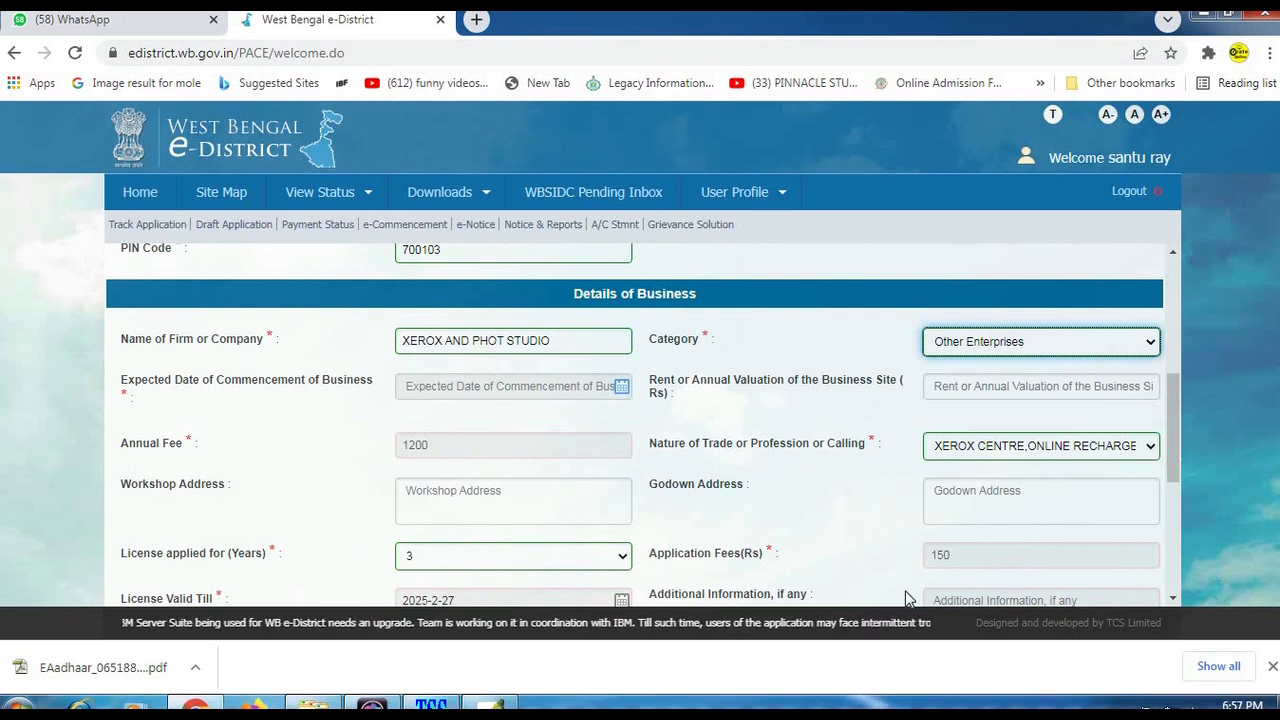
pyautogui.click(1077, 454)
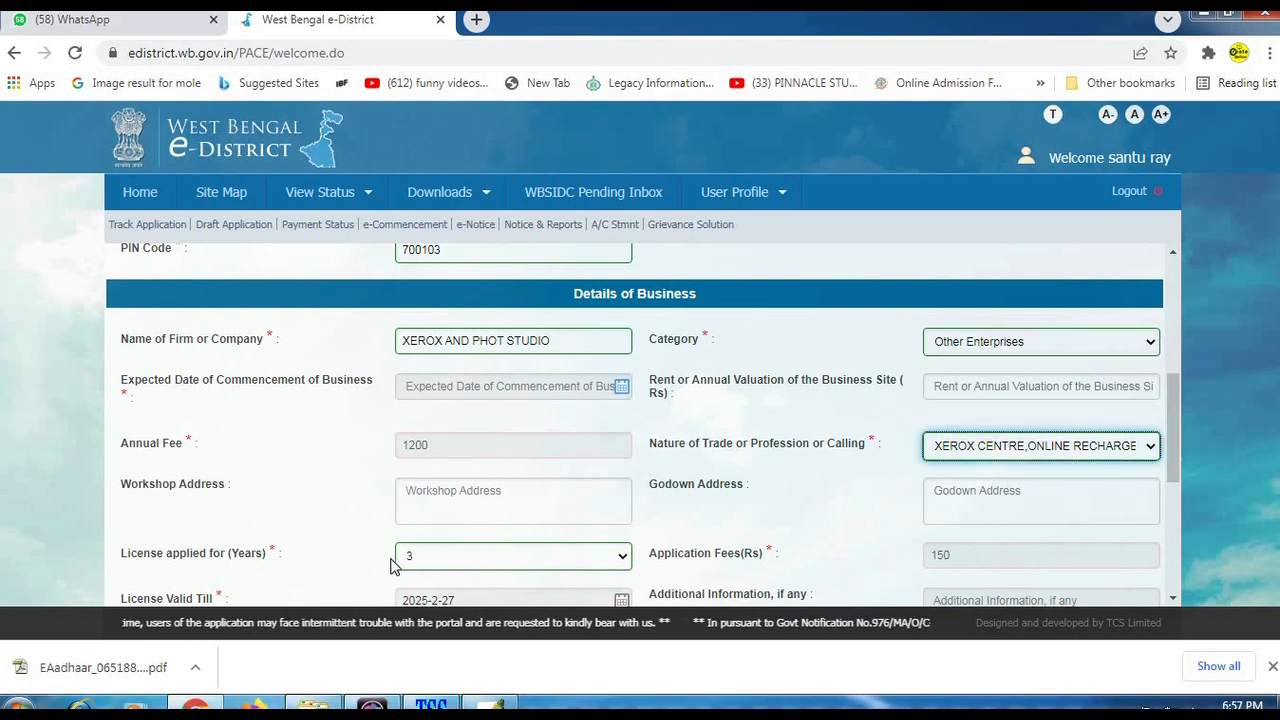
# - Check the license period choice together with the annual fee and application fees fields
pyautogui.click(445, 565)
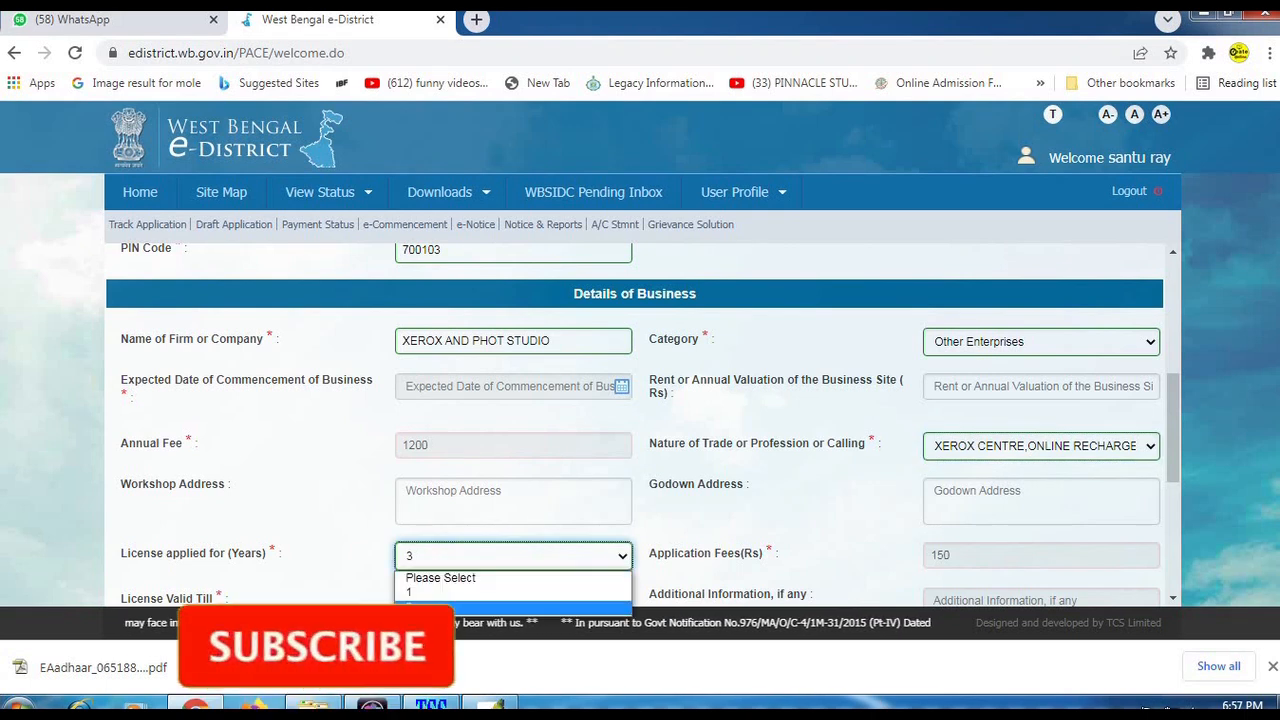
pyautogui.click(431, 559)
pyautogui.moveTo(377, 418); pyautogui.dragTo(645, 466)
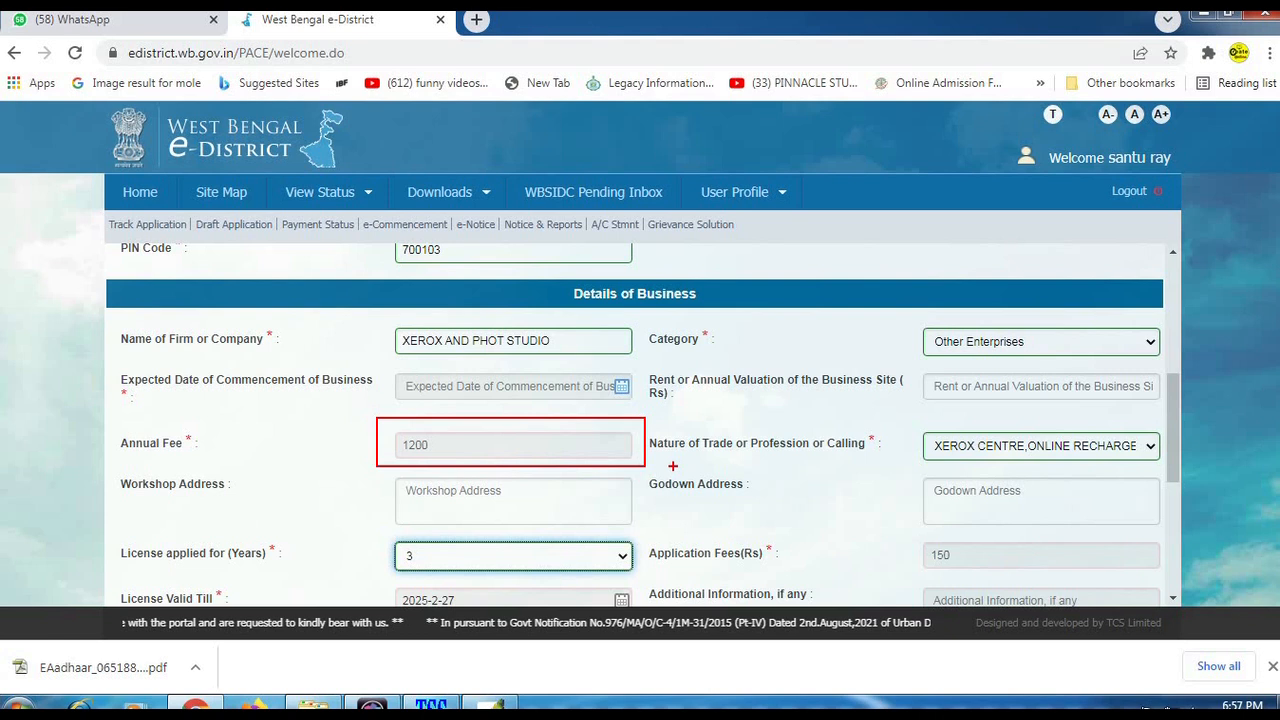
pyautogui.scroll(-2, 743, 466)
pyautogui.moveTo(894, 345); pyautogui.dragTo(1178, 387)
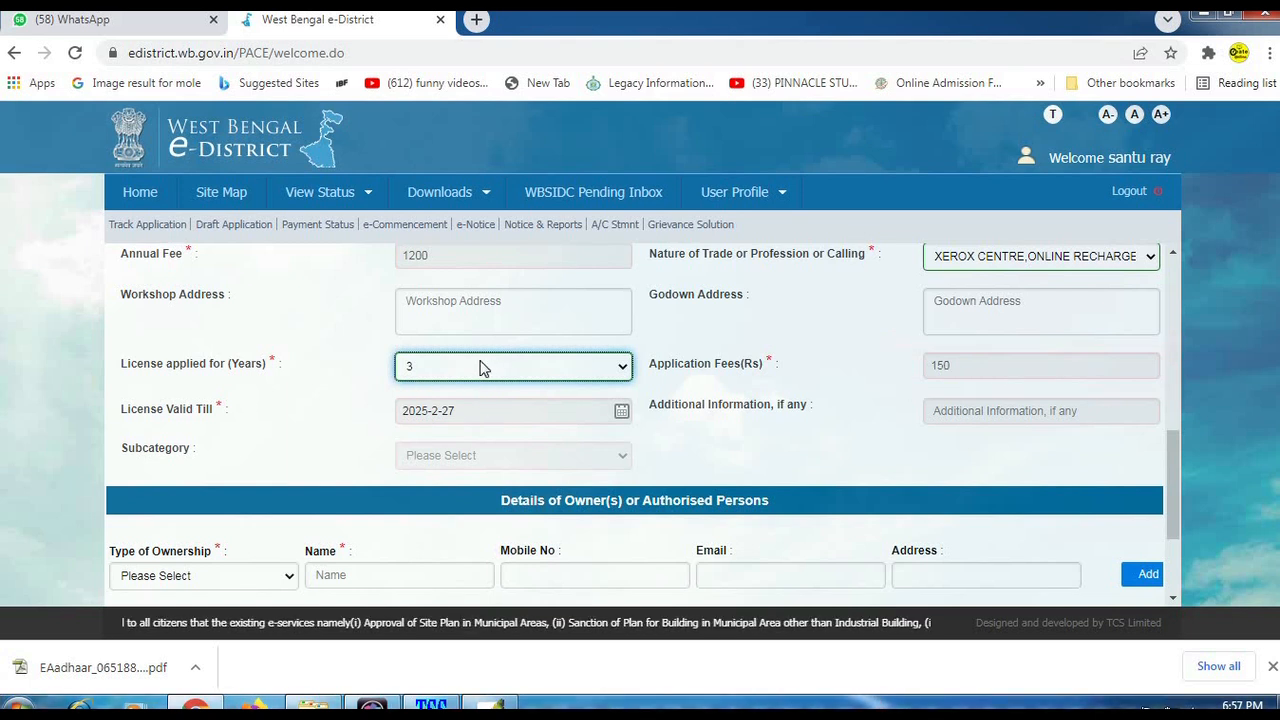
# - Set the license applied for period to 1 year and check the annual fee, application fees and license validity date
pyautogui.click(449, 368)
pyautogui.click(424, 405)
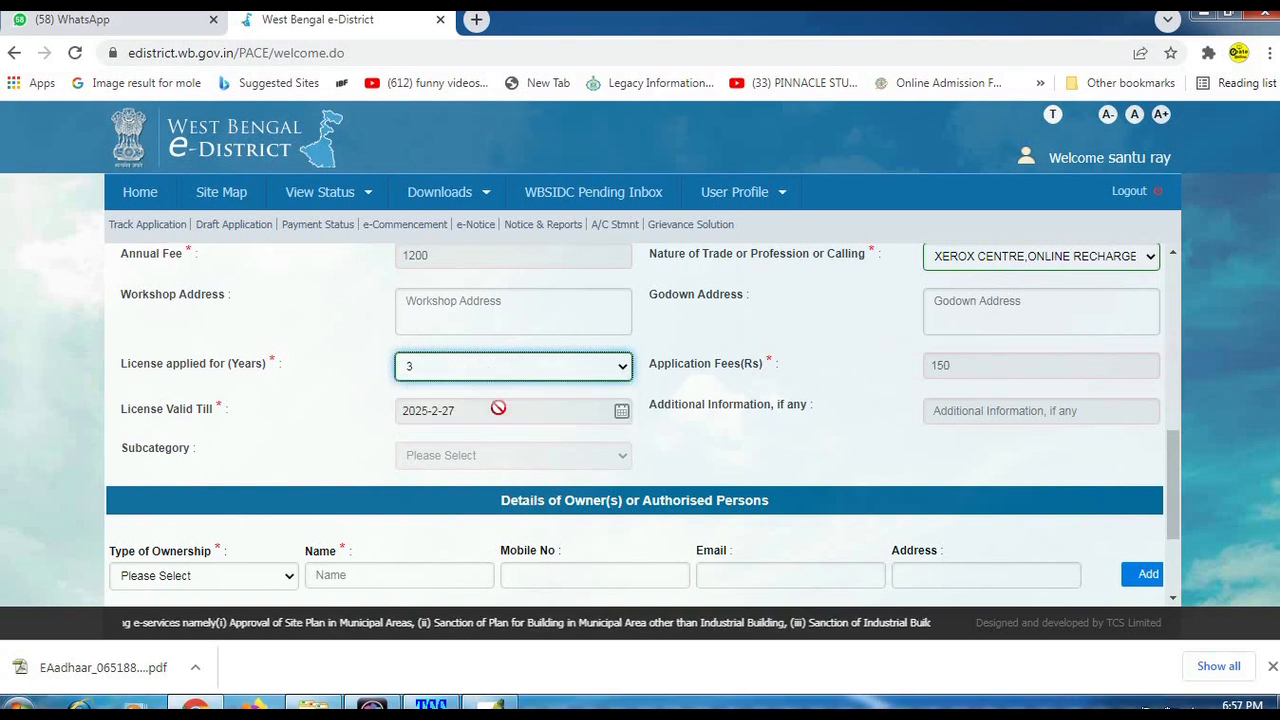
pyautogui.moveTo(375, 242)
pyautogui.mouseDown()
pyautogui.moveTo(429, 277)
pyautogui.moveTo(641, 280)
pyautogui.mouseUp()
pyautogui.moveTo(875, 340); pyautogui.dragTo(1163, 383)
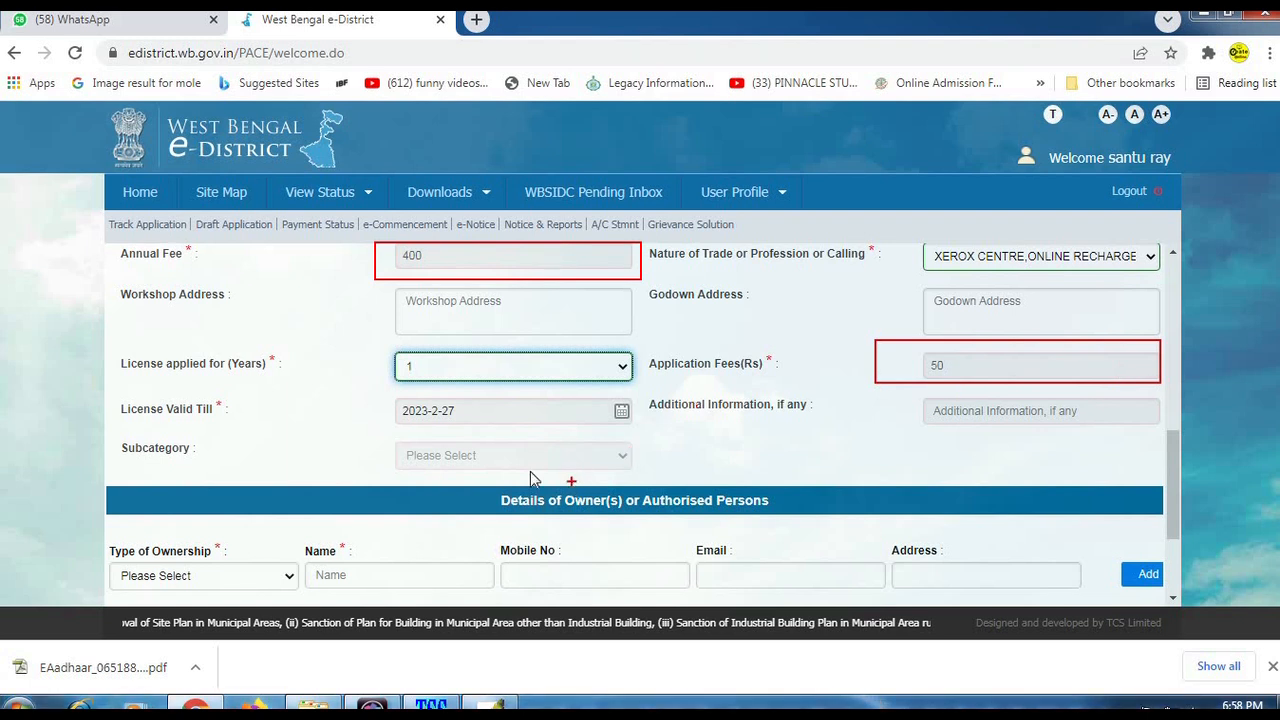
pyautogui.moveTo(372, 387); pyautogui.dragTo(656, 432)
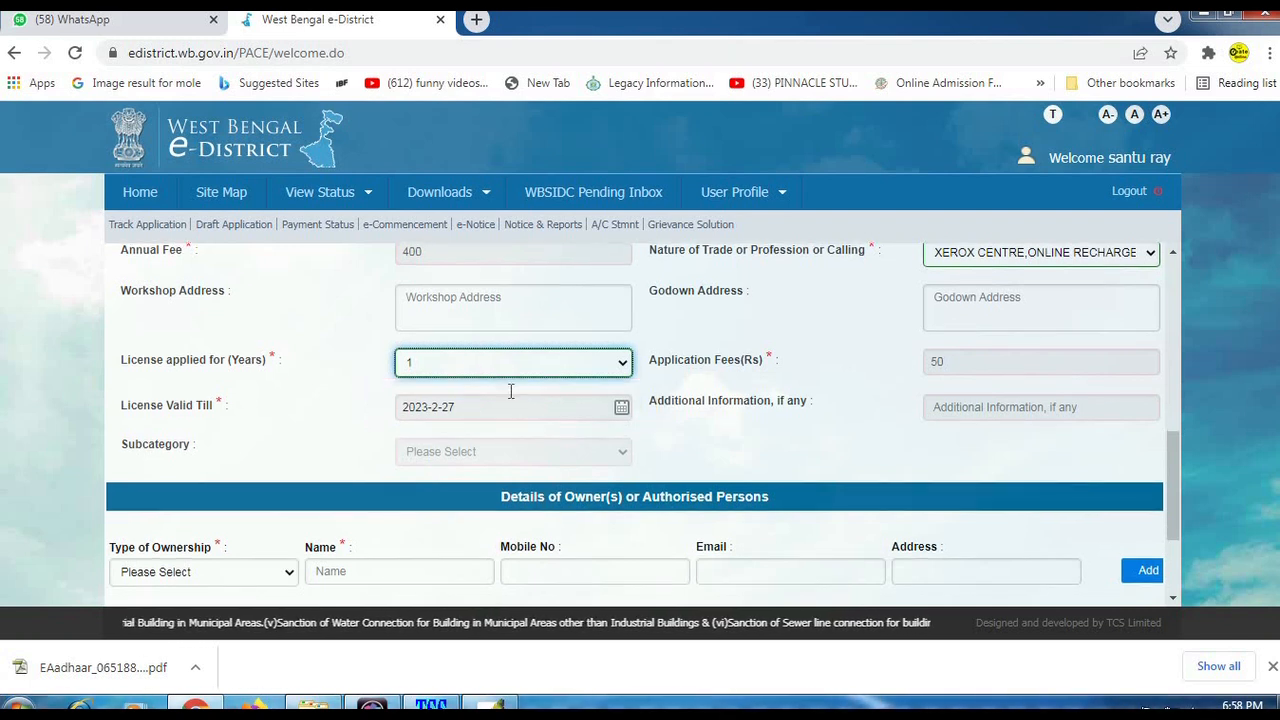
# - Set the type of ownership to Proprietor in the Details of Owner(s) or Authorised Persons section
pyautogui.scroll(-2, 520, 390)
pyautogui.moveTo(450, 306)
pyautogui.mouseDown()
pyautogui.moveTo(703, 360)
pyautogui.moveTo(880, 360)
pyautogui.moveTo(892, 348)
pyautogui.mouseUp()
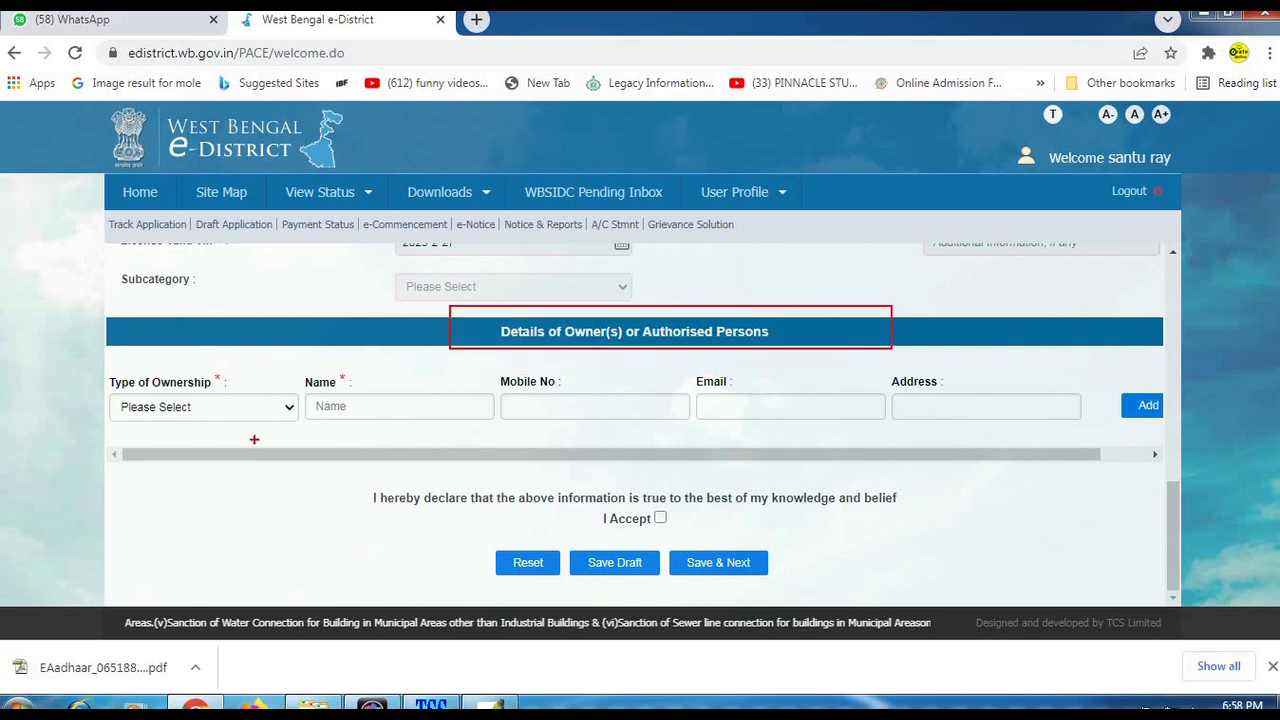
pyautogui.click(200, 407)
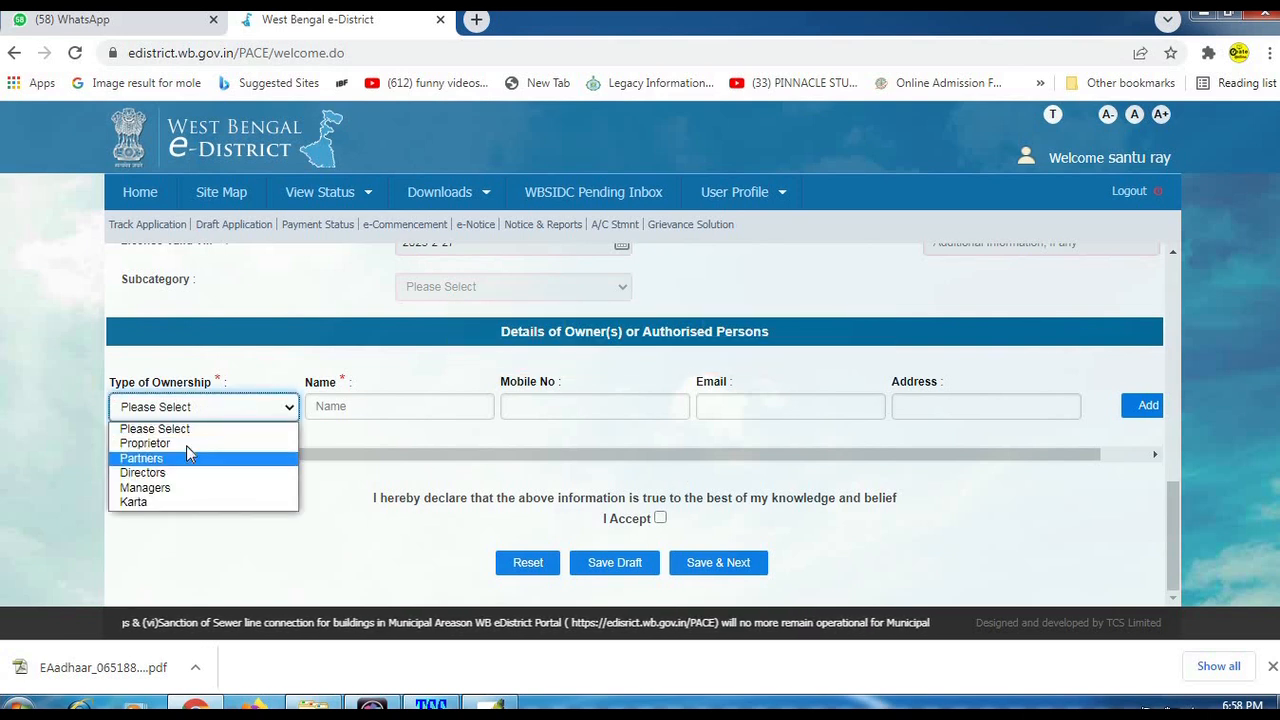
pyautogui.click(189, 446)
# - Examine the owner's name, mobile number, email and address fields and the option for adding the owner
pyautogui.click(351, 407)
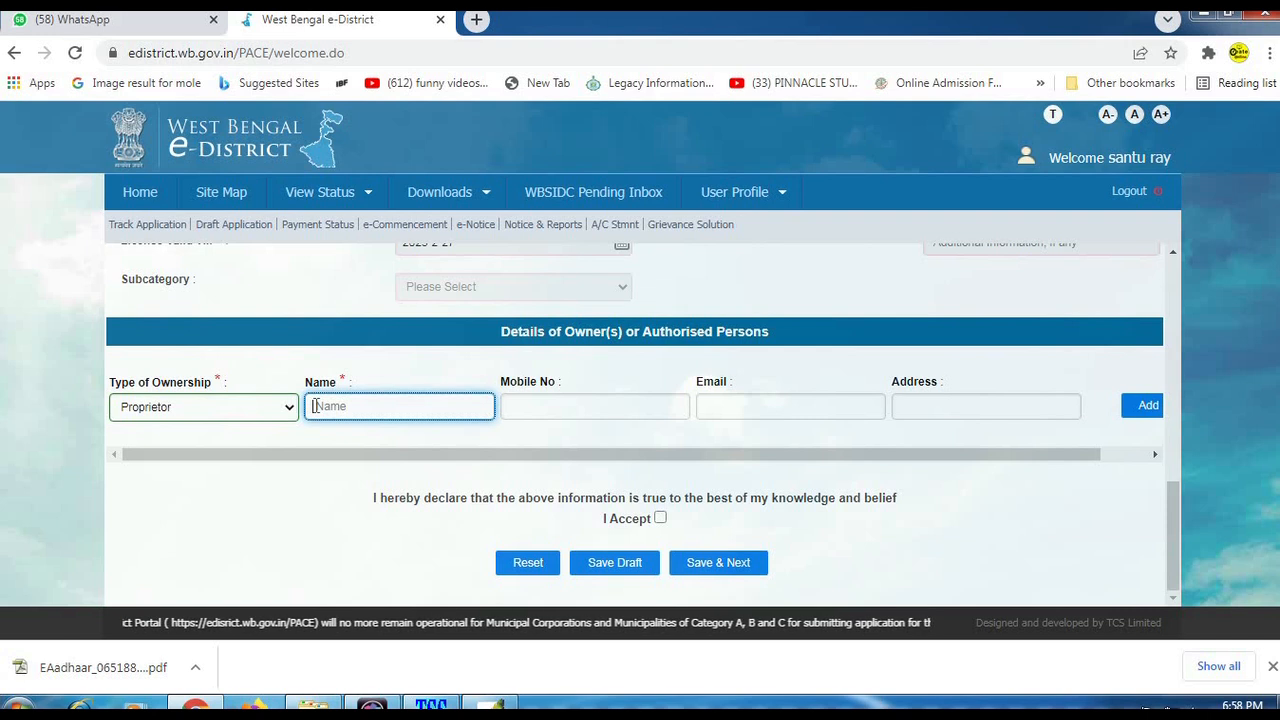
pyautogui.moveTo(299, 371)
pyautogui.mouseDown()
pyautogui.moveTo(440, 446)
pyautogui.moveTo(480, 447)
pyautogui.mouseUp()
pyautogui.moveTo(492, 366)
pyautogui.mouseDown()
pyautogui.moveTo(620, 429)
pyautogui.moveTo(685, 438)
pyautogui.mouseUp()
pyautogui.moveTo(681, 361)
pyautogui.mouseDown()
pyautogui.moveTo(837, 437)
pyautogui.moveTo(891, 438)
pyautogui.mouseUp()
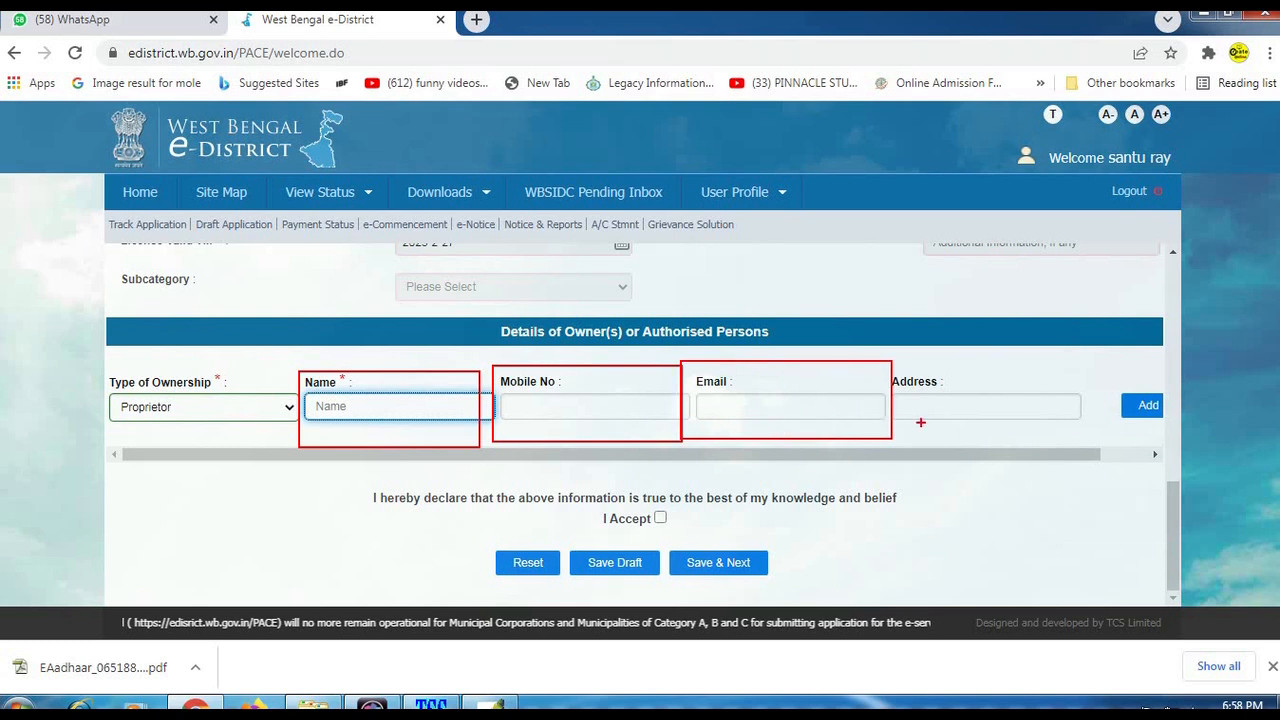
pyautogui.moveTo(873, 365)
pyautogui.mouseDown()
pyautogui.moveTo(1023, 424)
pyautogui.moveTo(1104, 435)
pyautogui.mouseUp()
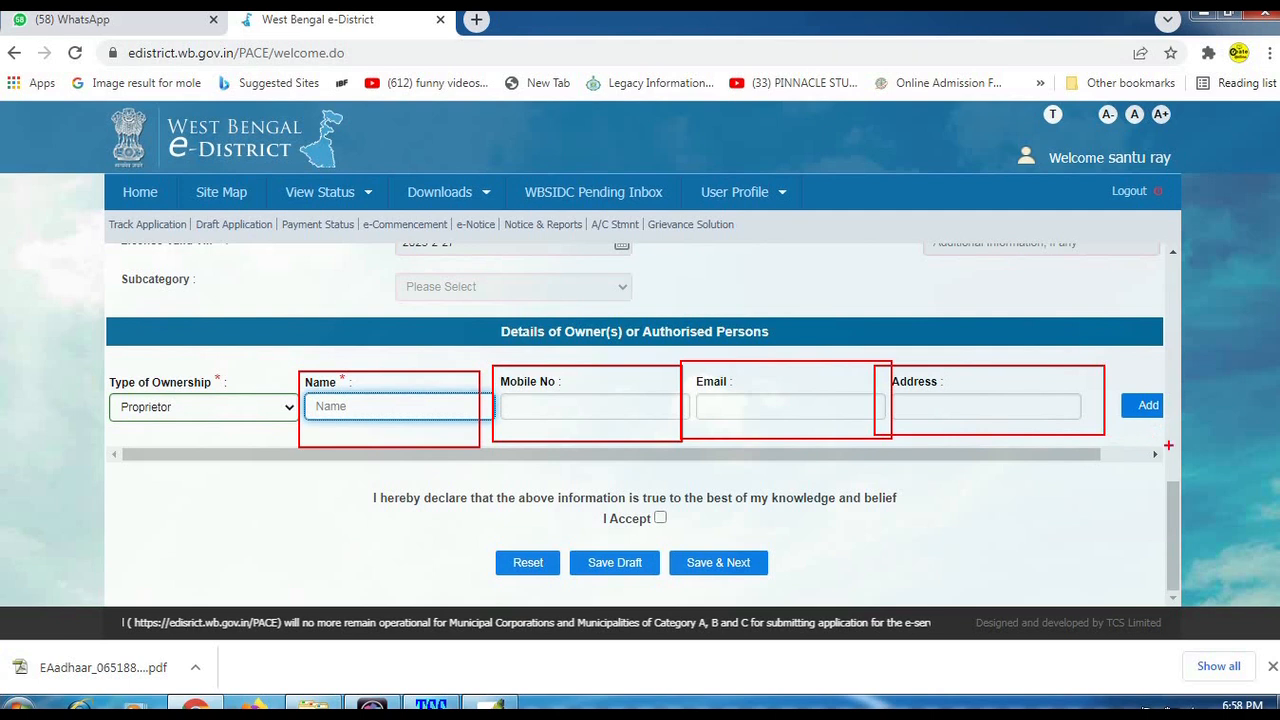
pyautogui.press('Escape')
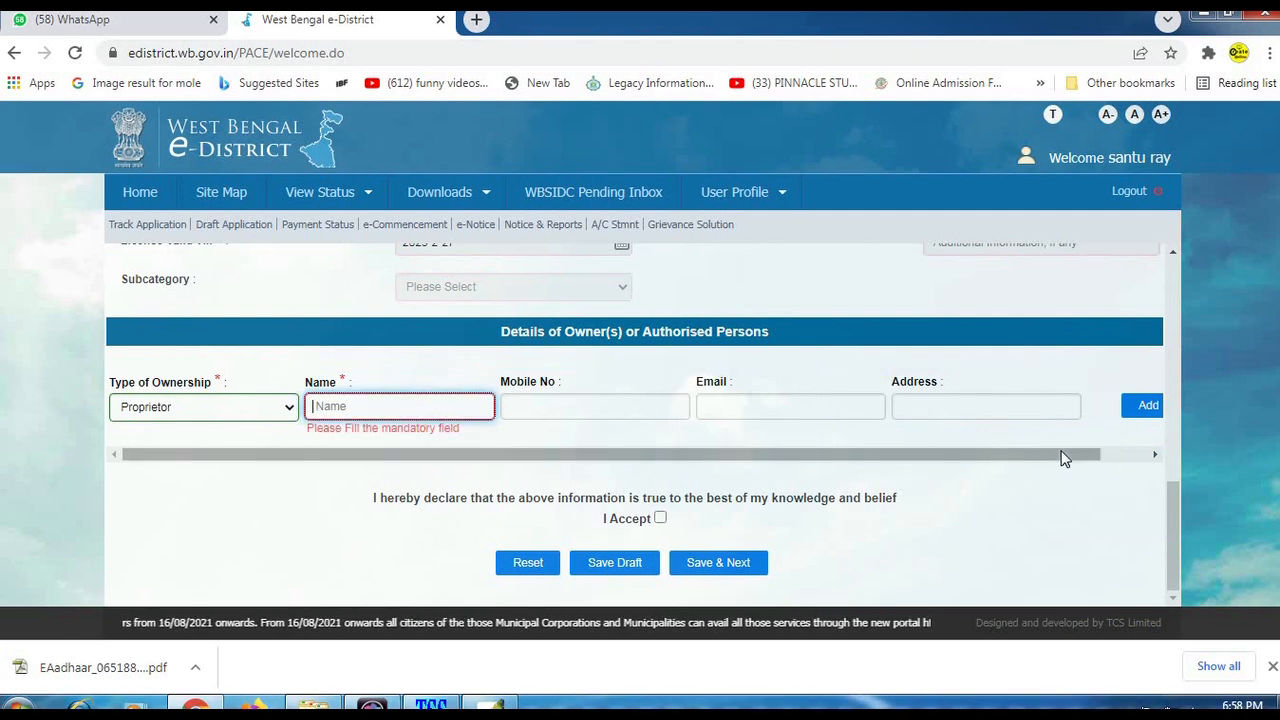
pyautogui.moveTo(1094, 369); pyautogui.dragTo(1199, 436)
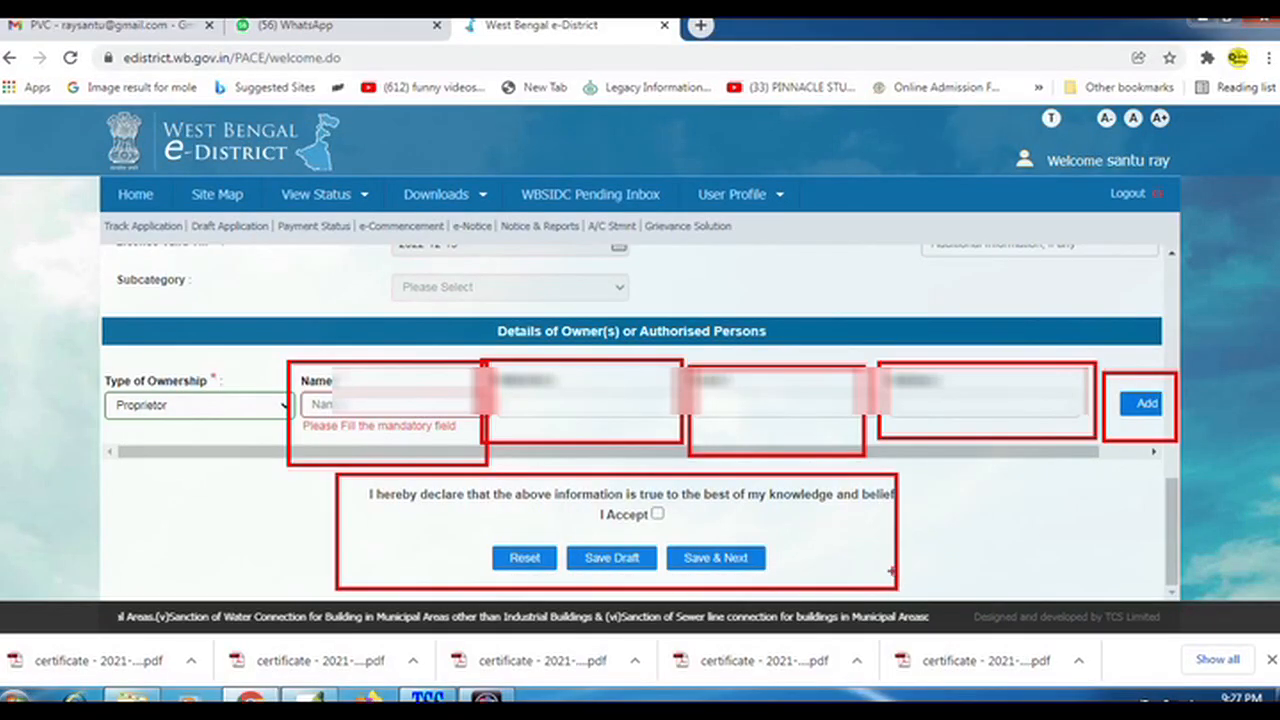
# - Accept the declaration and add the proprietor's entered details to the list of owners
pyautogui.press('Escape')
pyautogui.click(657, 514)
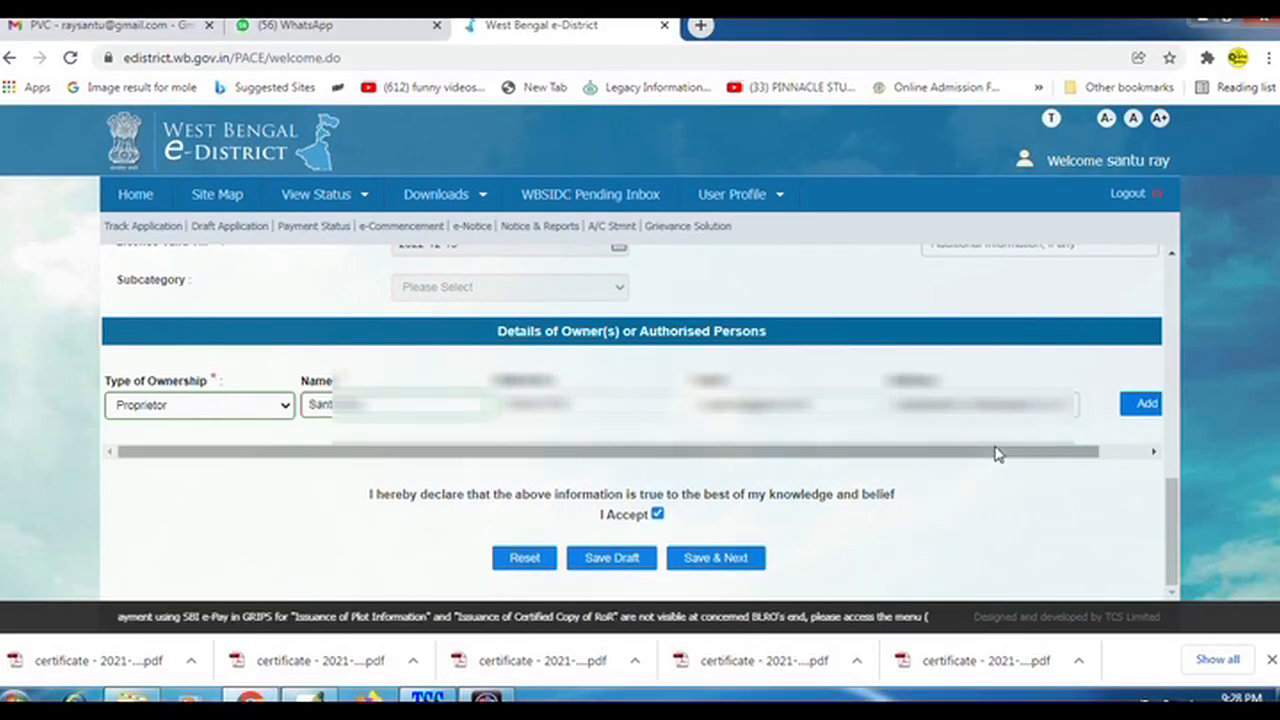
pyautogui.click(1141, 405)
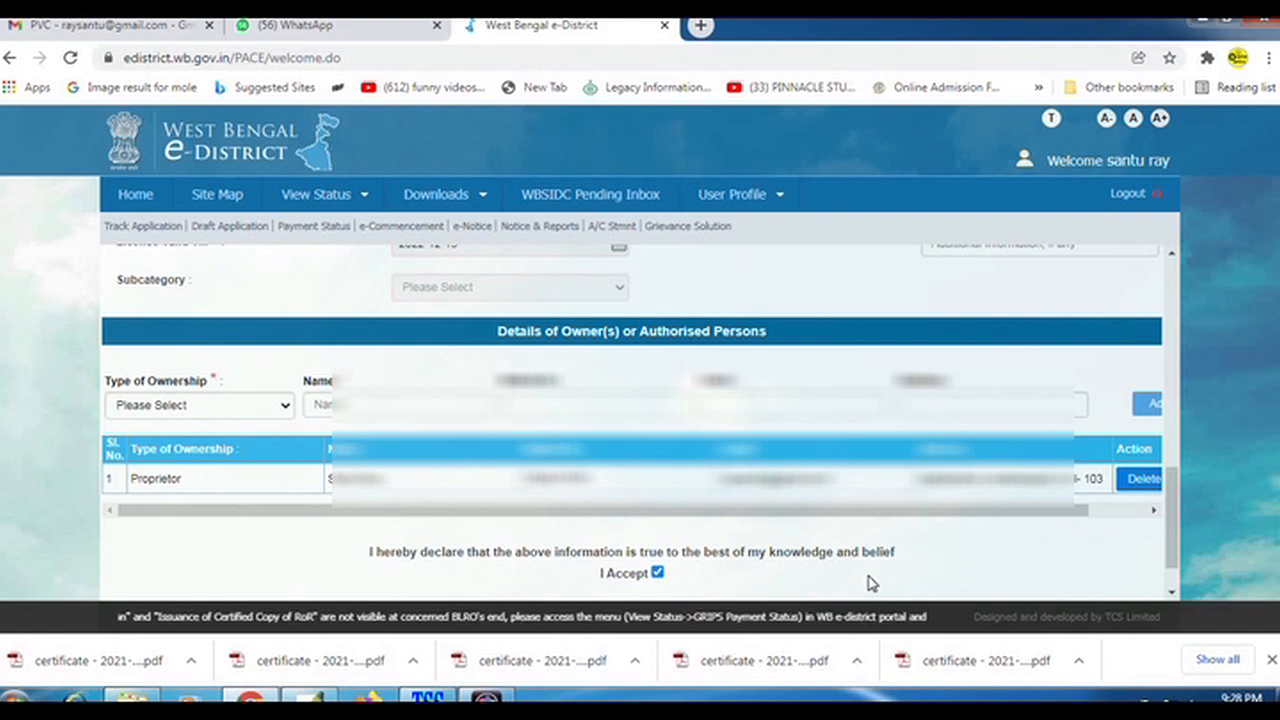
# - Save the trade license application and review its saved details down to the owner information
pyautogui.scroll(-1, 900, 570)
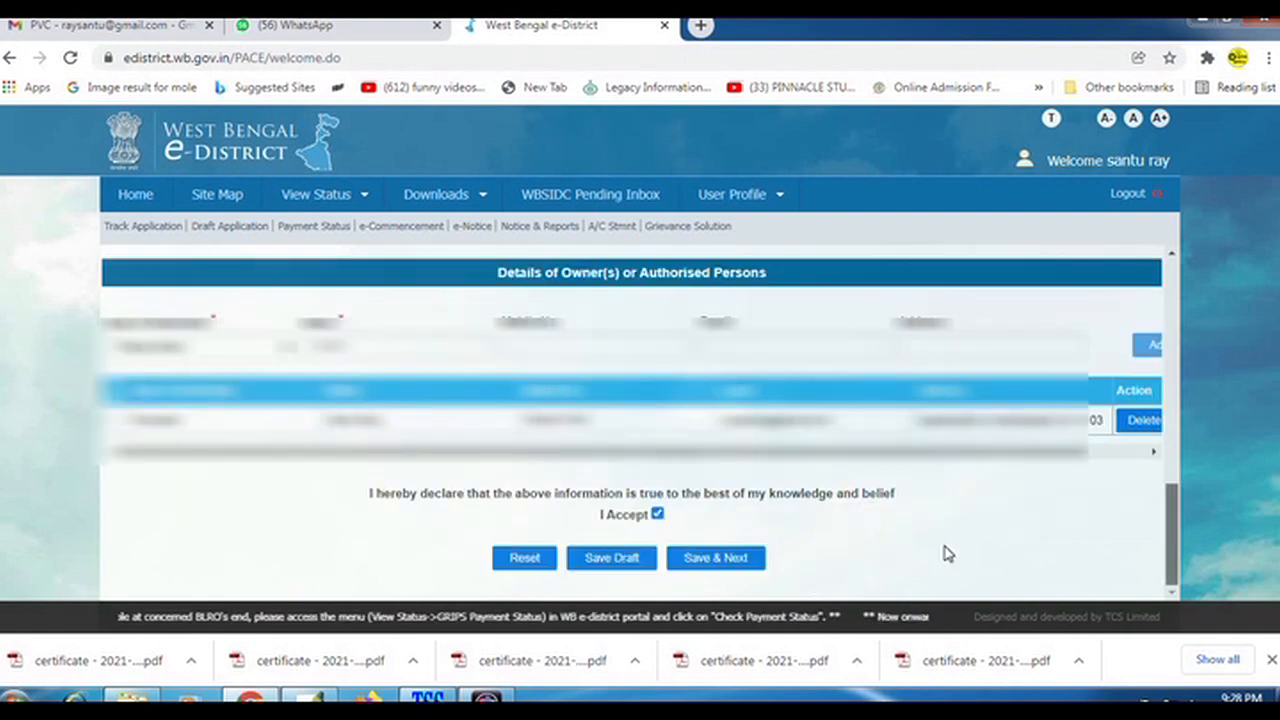
pyautogui.click(714, 560)
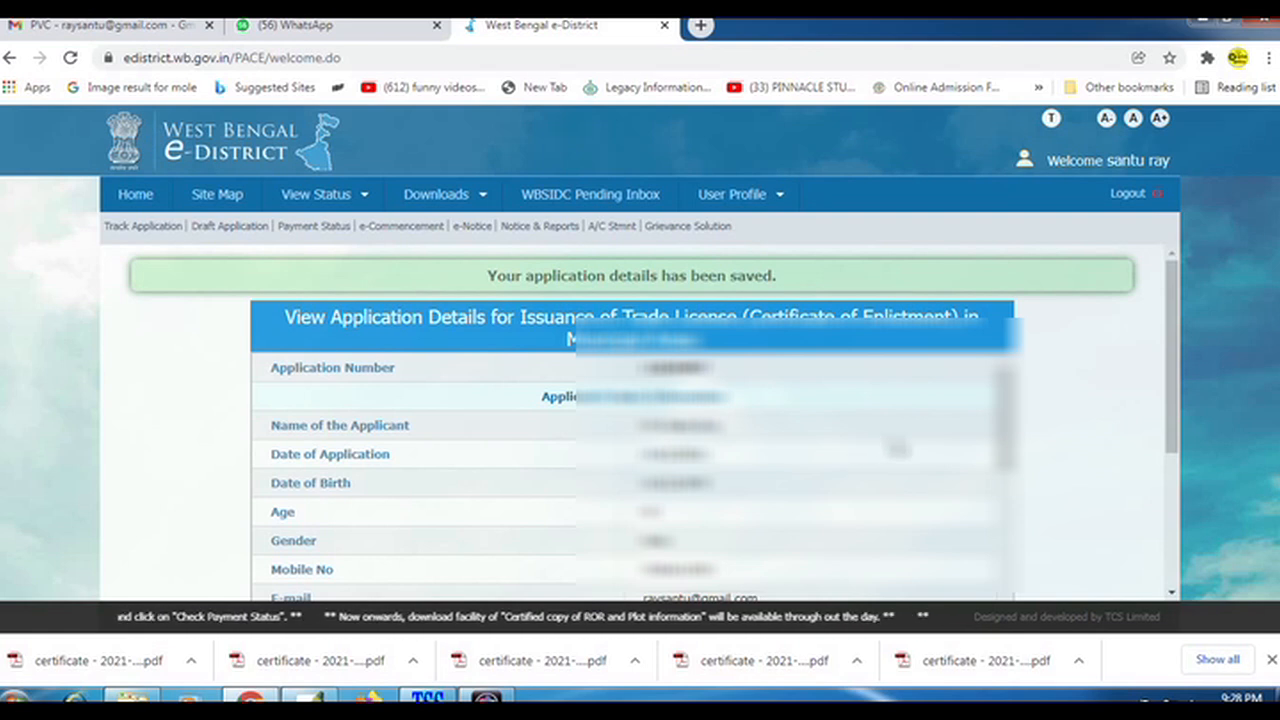
pyautogui.scroll(-5, 897, 449)
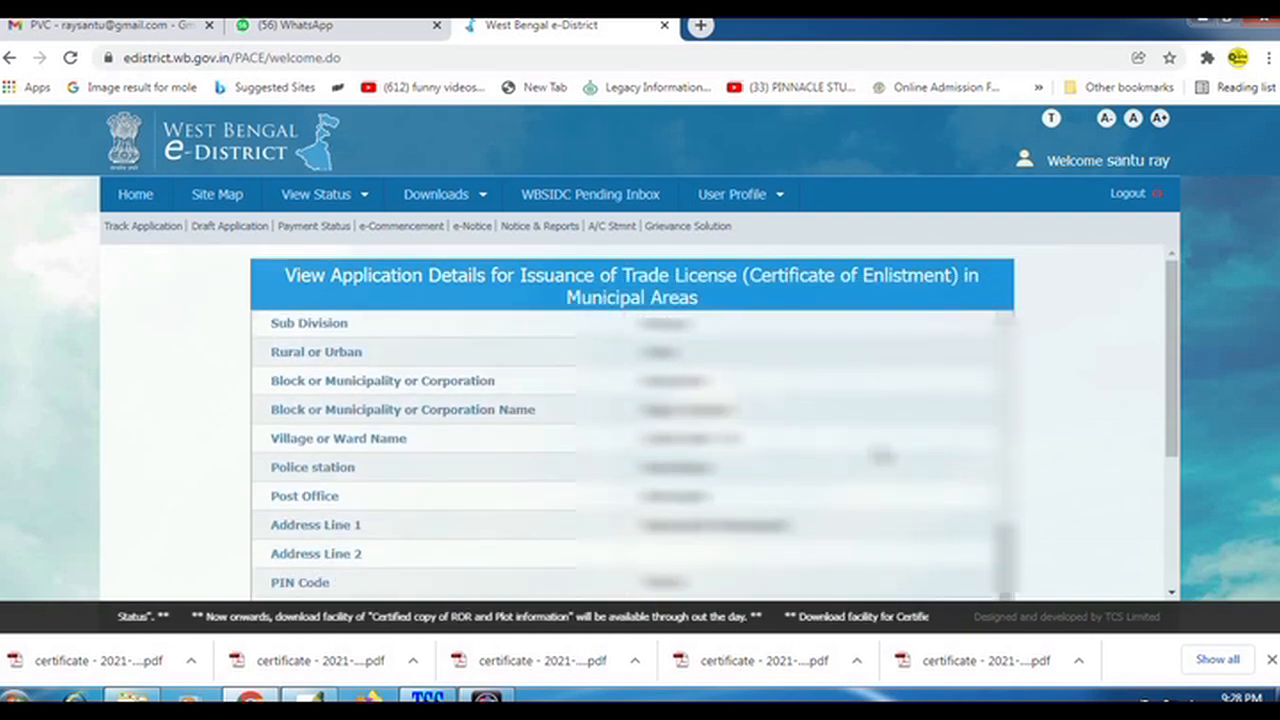
pyautogui.scroll(-5, 881, 456)
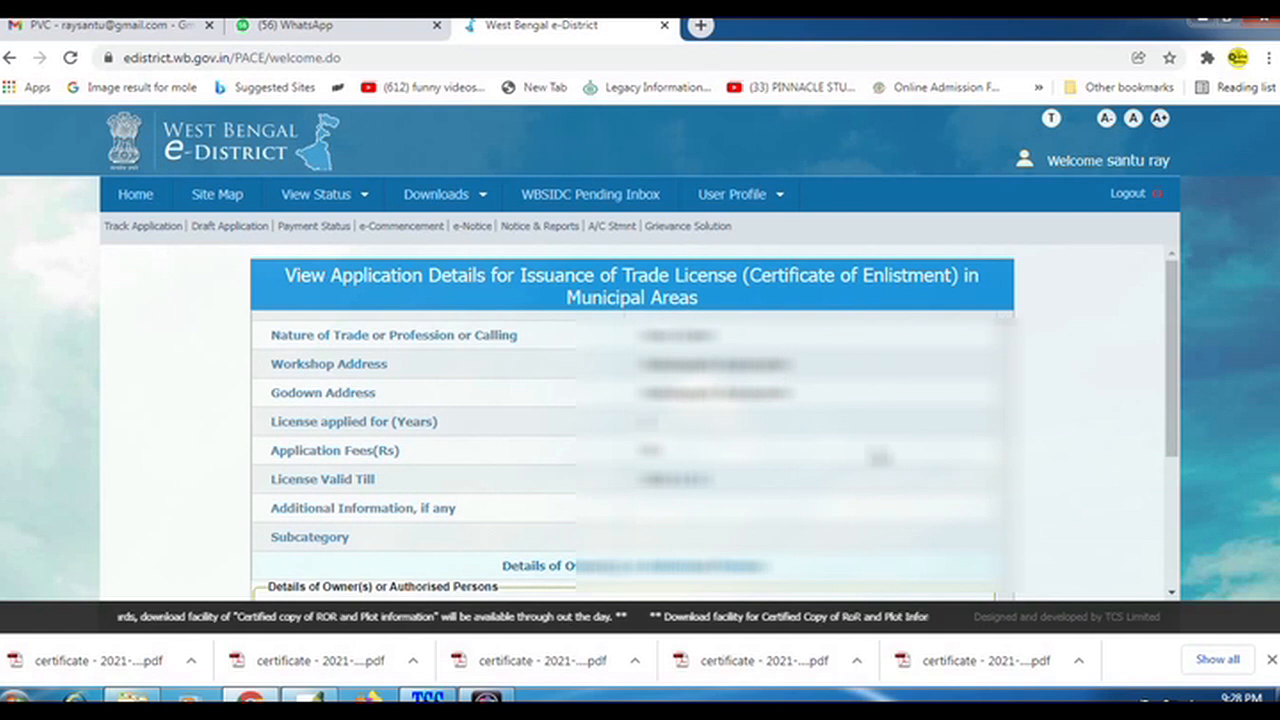
pyautogui.moveTo(1178, 427); pyautogui.dragTo(1157, 571)
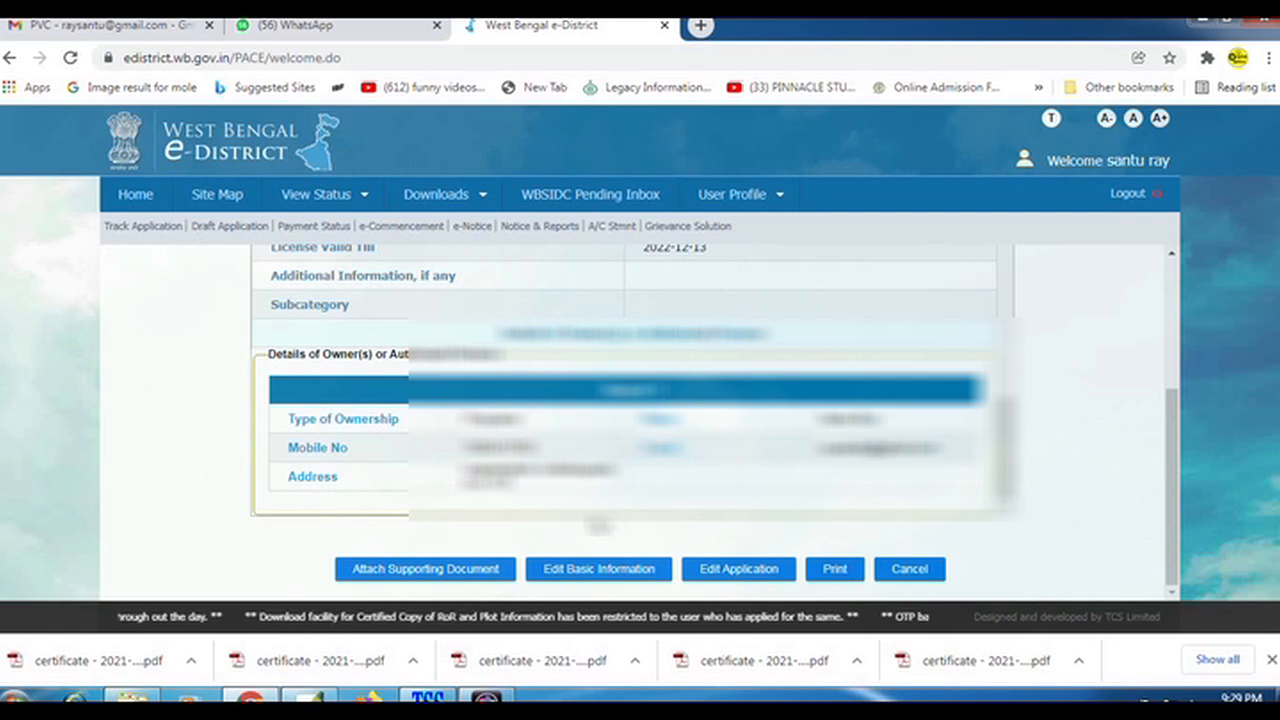
# - Attach AADHAR CARD.jpg from the Desktop as the Aadhaar Card document for the applicant's proof of identity
pyautogui.click(424, 574)
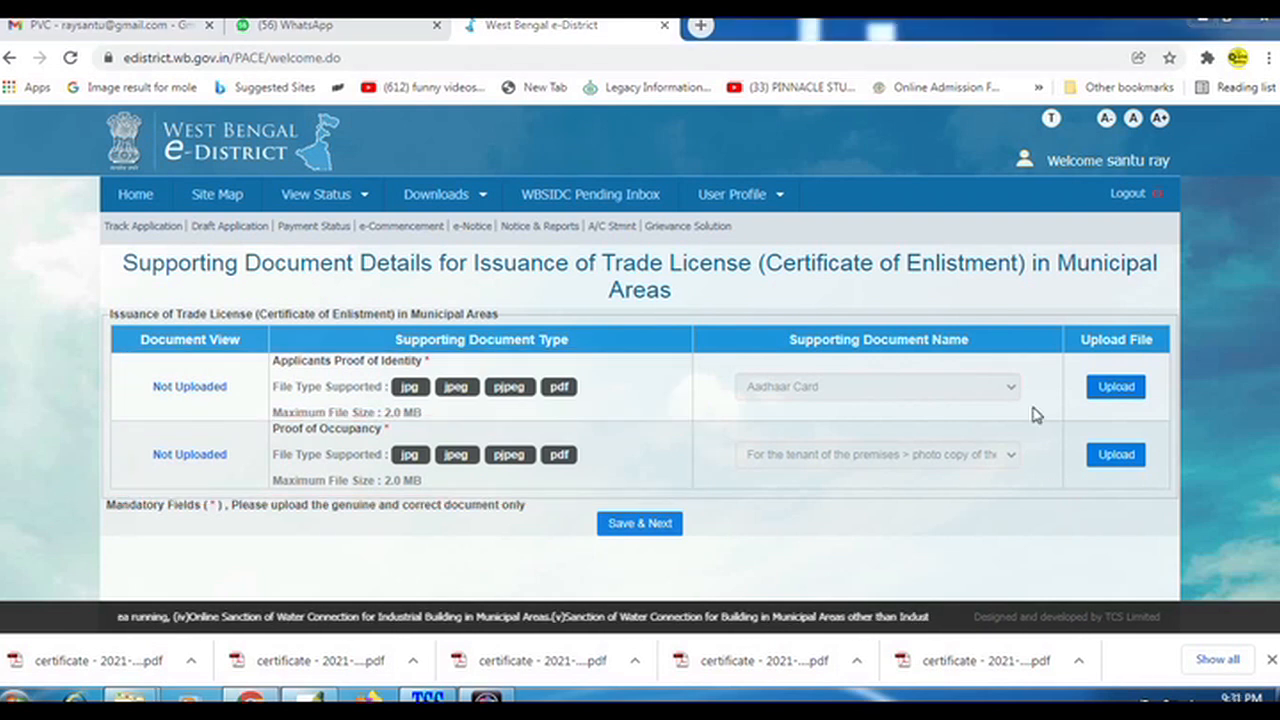
pyautogui.click(1111, 390)
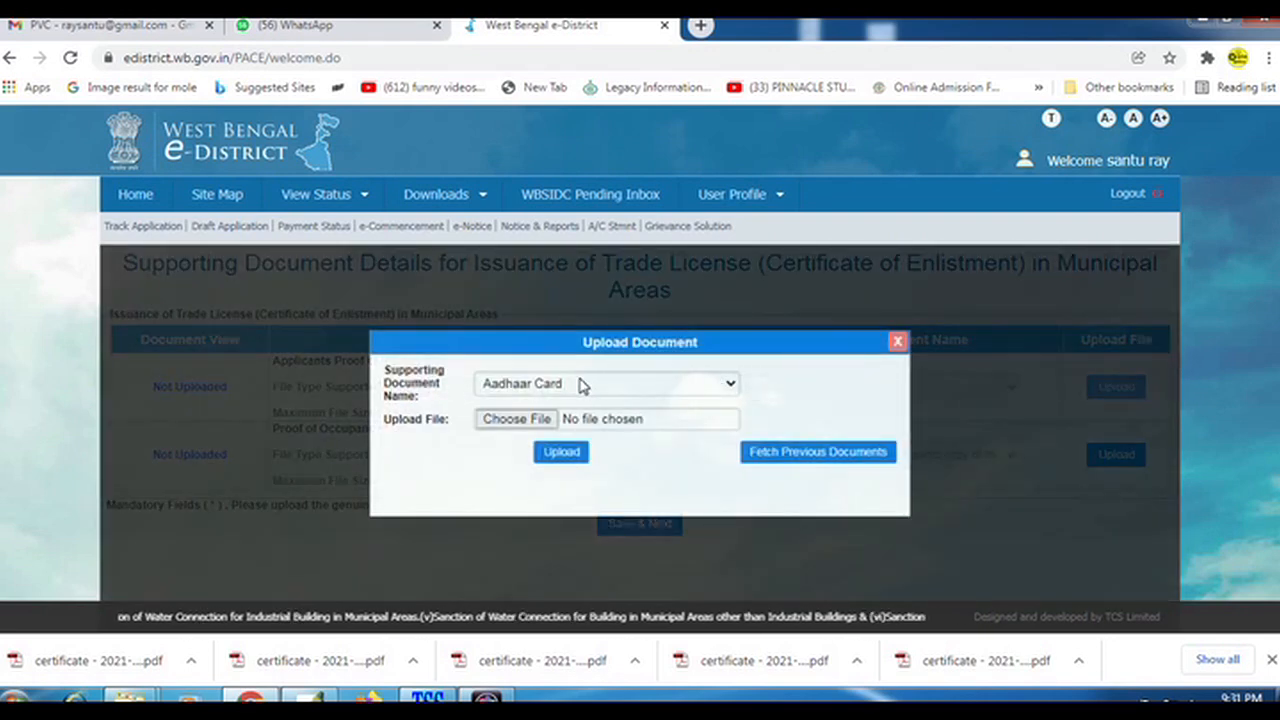
pyautogui.click(574, 386)
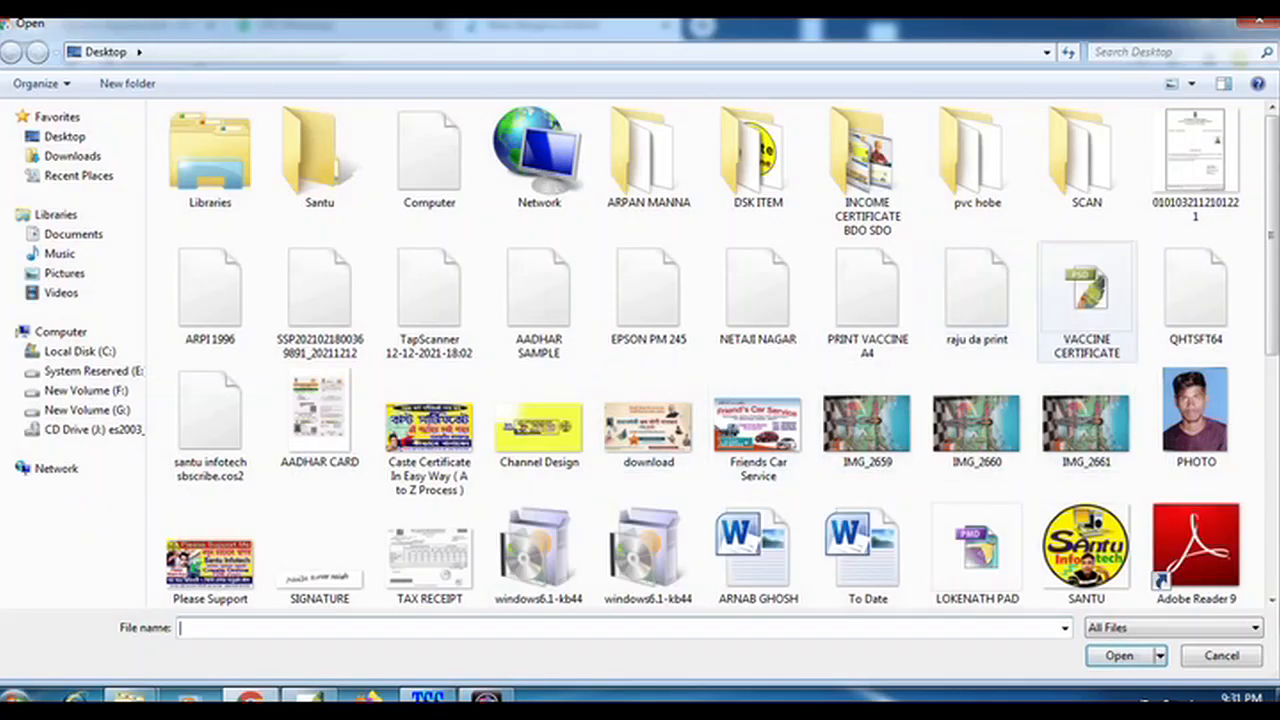
pyautogui.scroll(-2, 320, 277)
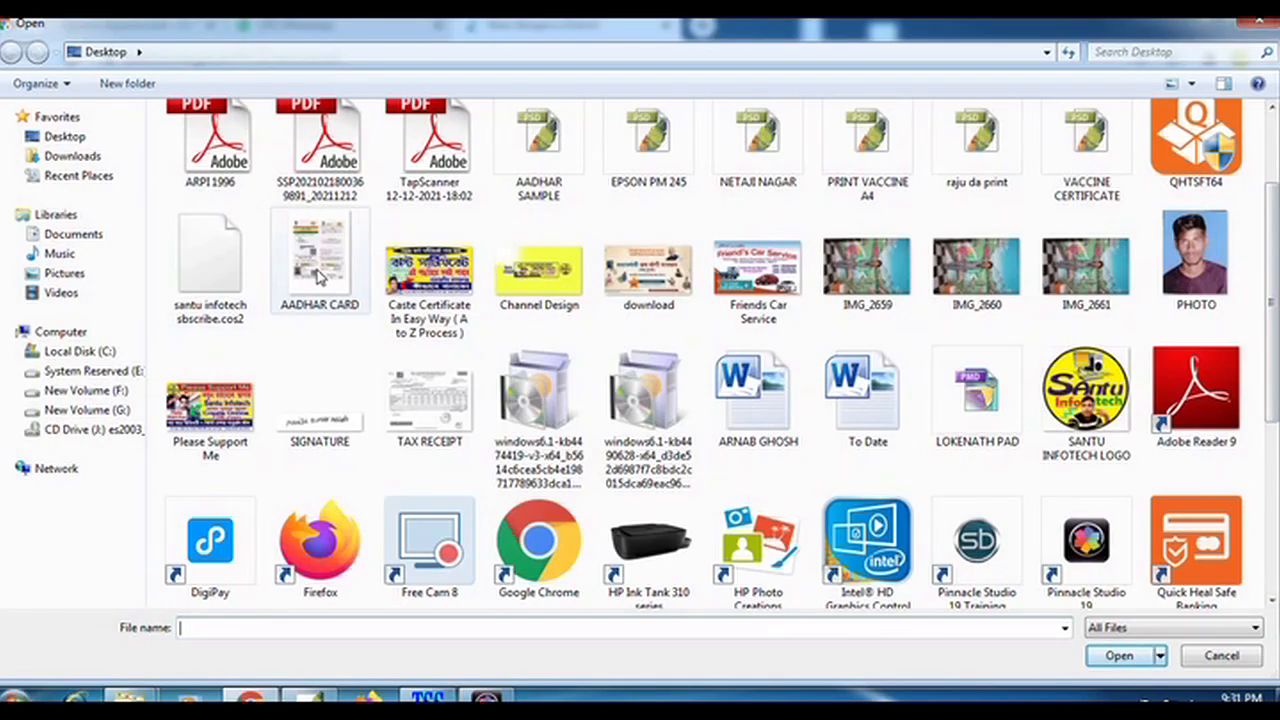
pyautogui.doubleClick(320, 277)
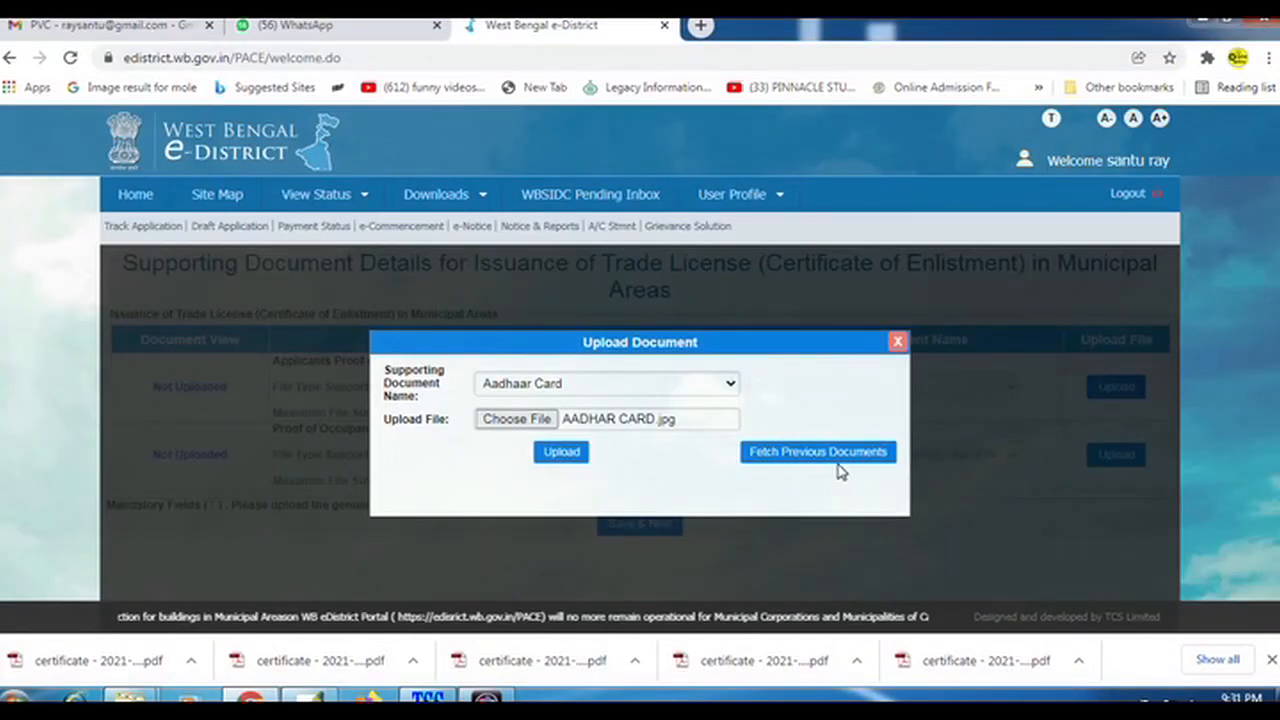
pyautogui.click(561, 453)
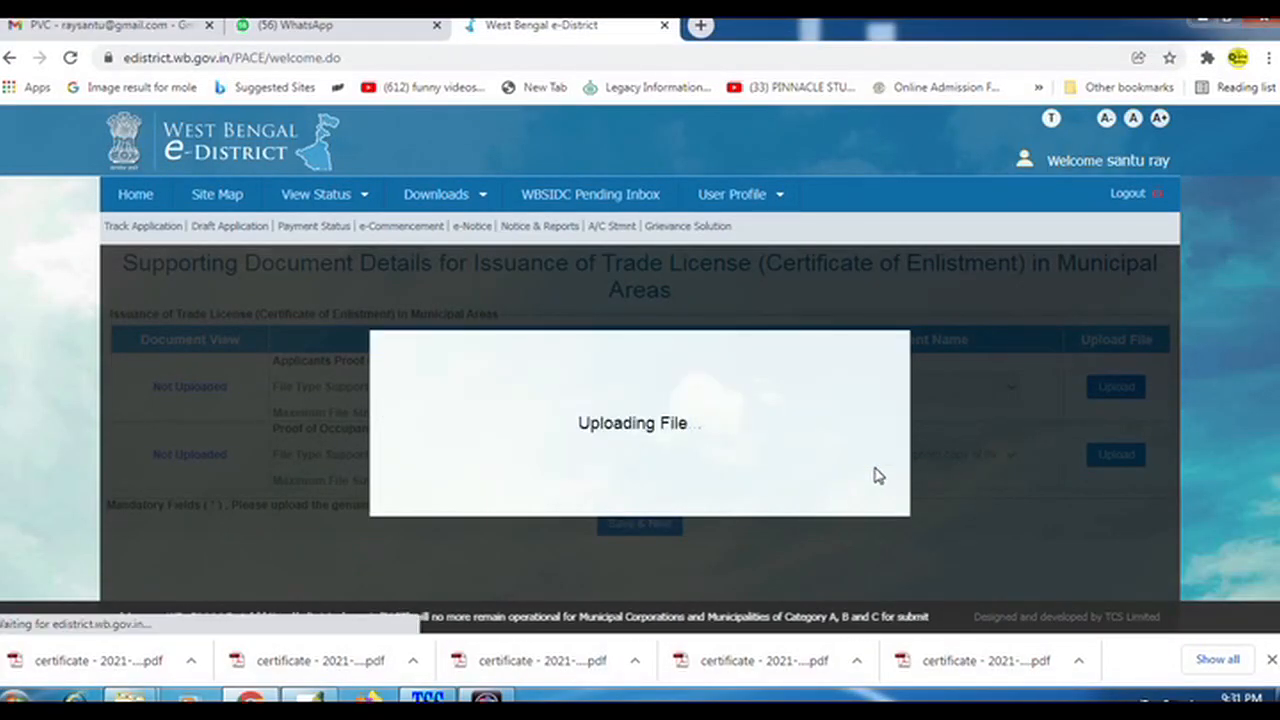
pyautogui.click(885, 342)
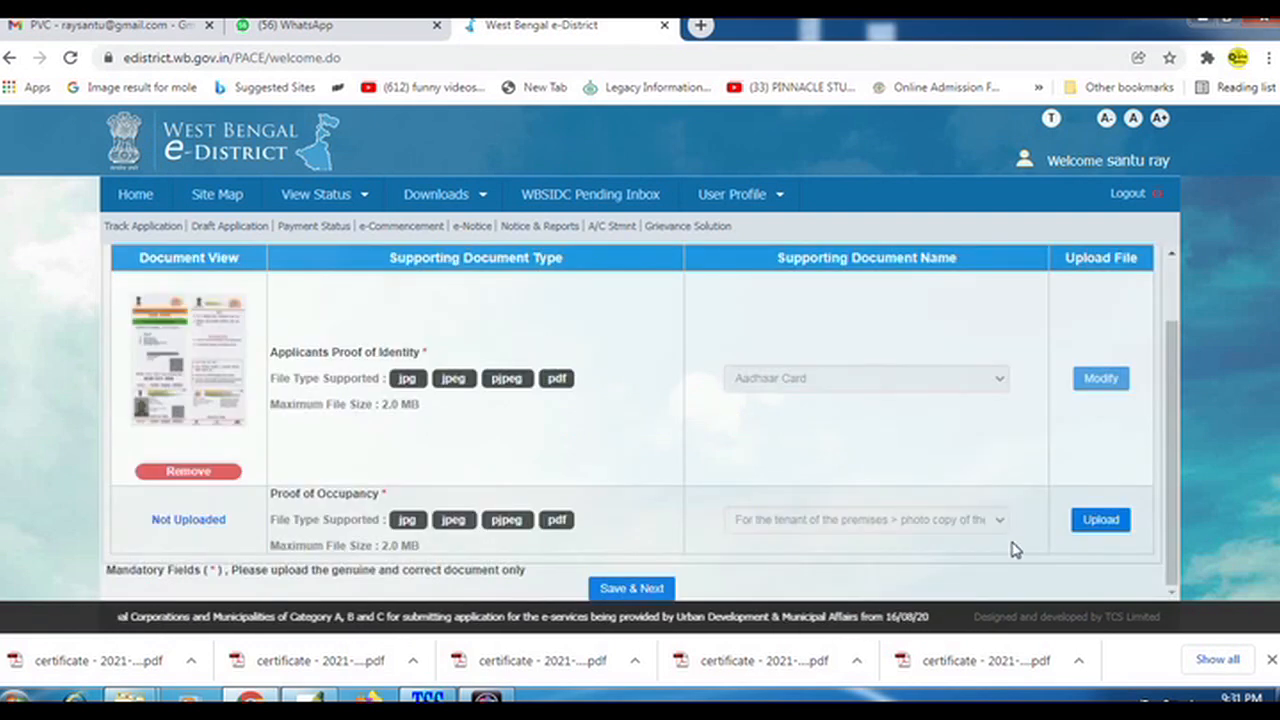
# - Attach TAX RECEIPT.jpg from the Desktop as the proof of occupancy, using the document option for the owner of the premises
pyautogui.click(1101, 522)
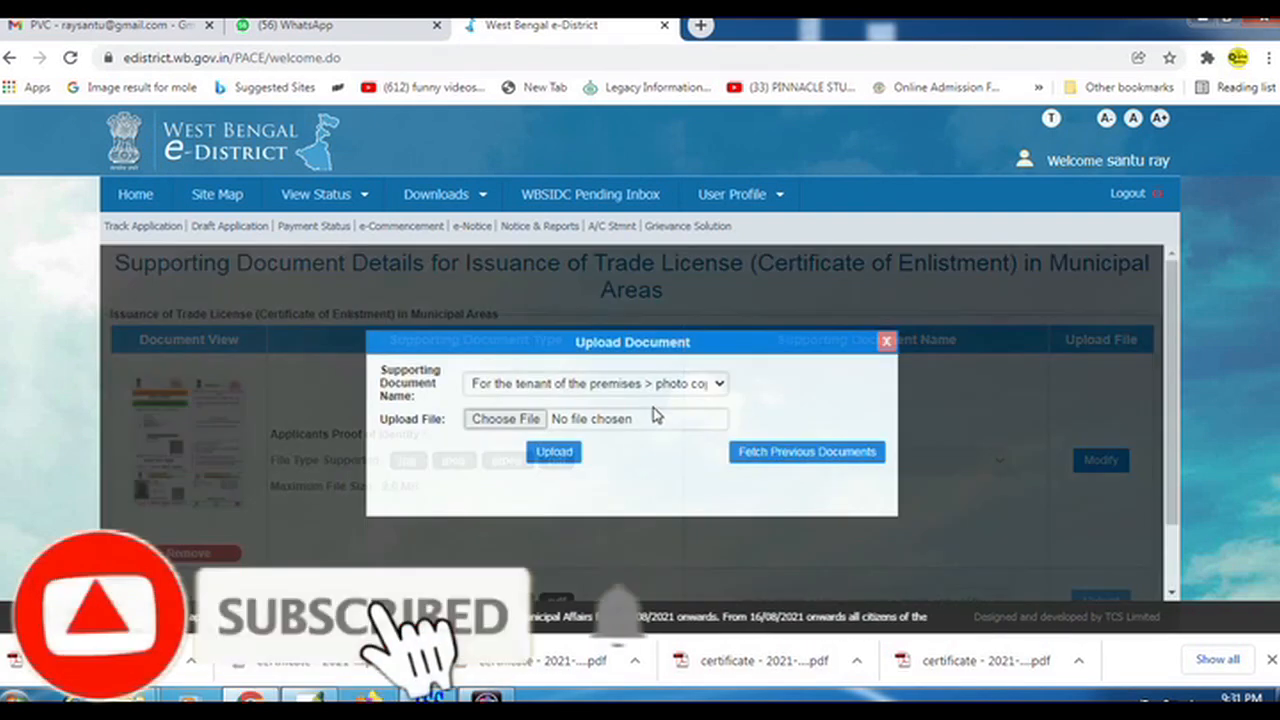
pyautogui.click(692, 384)
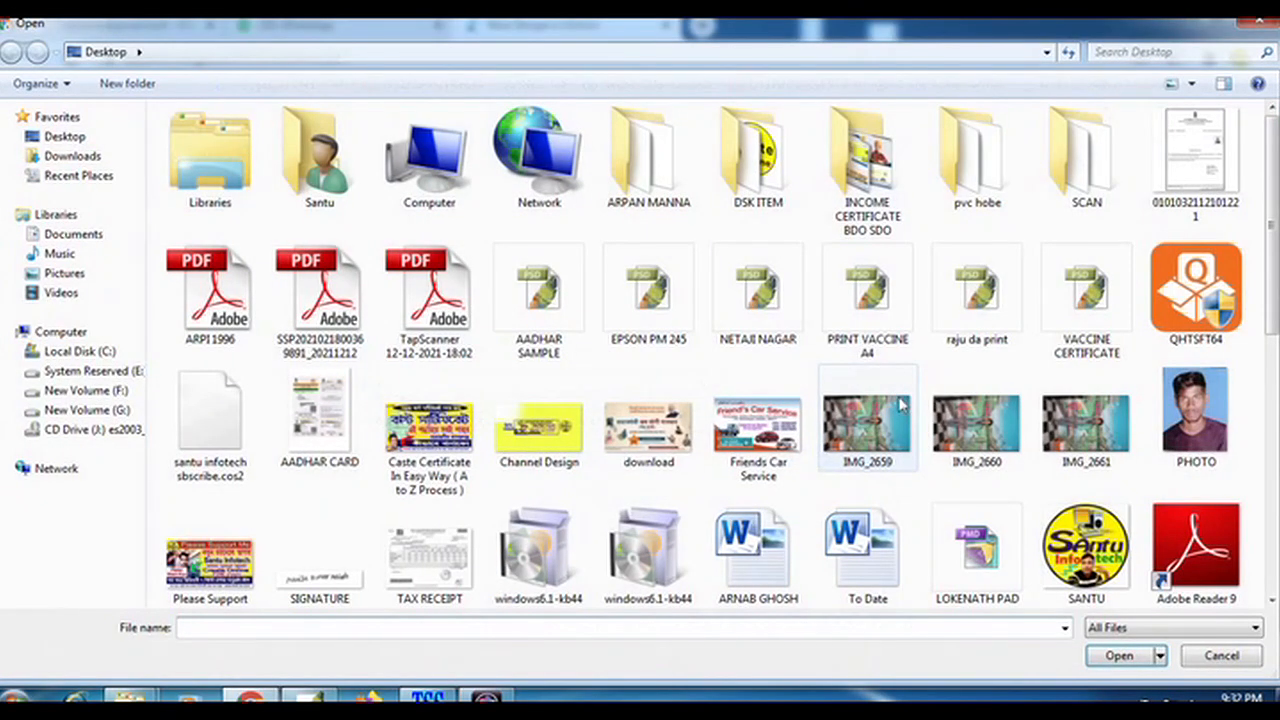
pyautogui.doubleClick(445, 568)
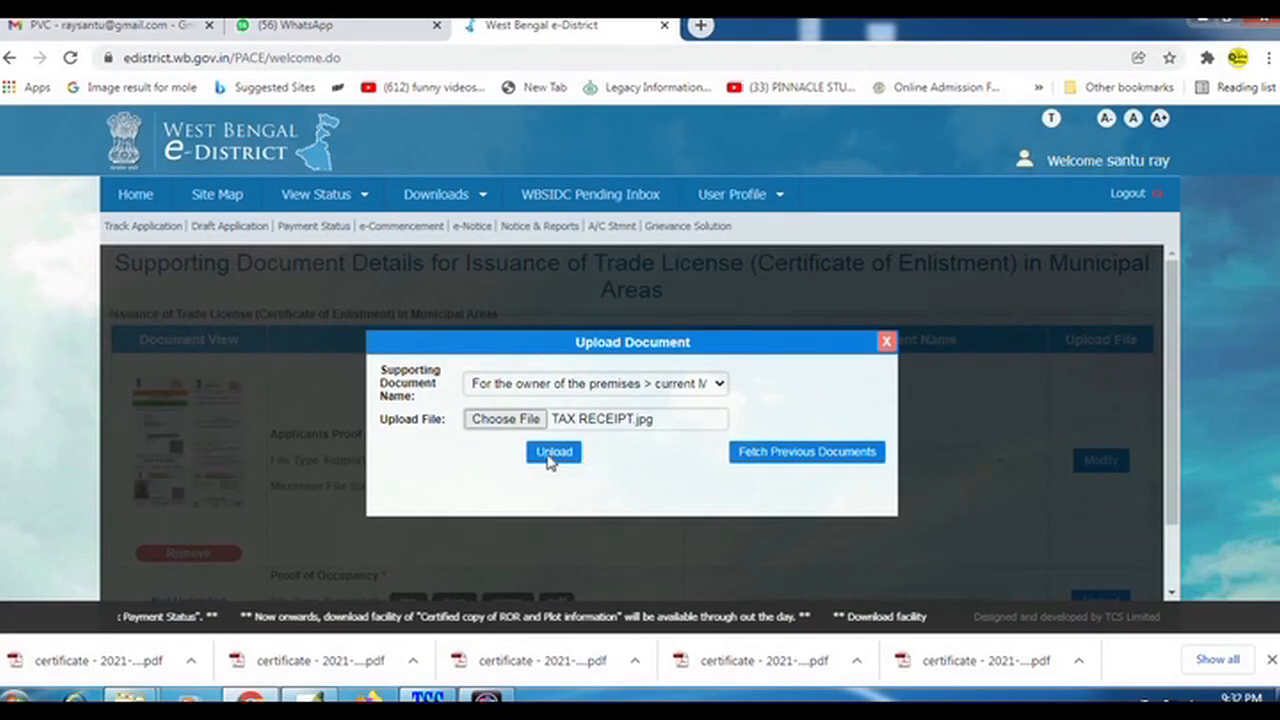
pyautogui.click(553, 453)
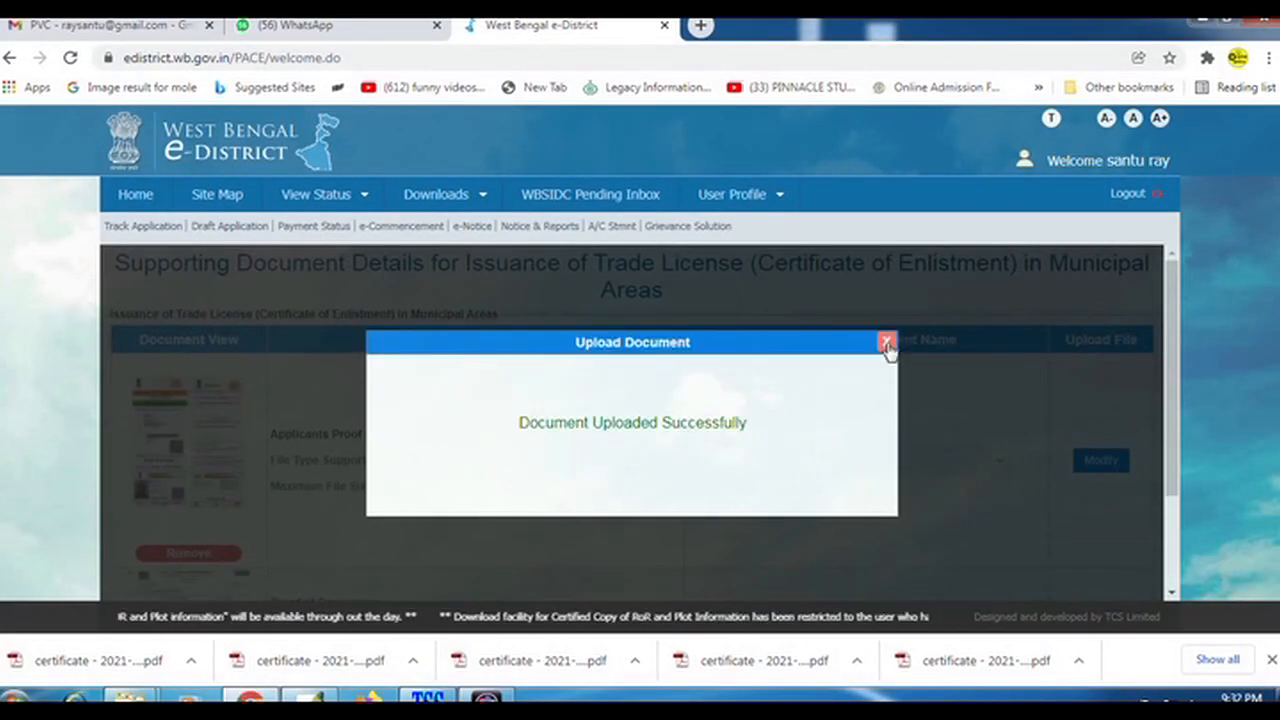
pyautogui.click(889, 345)
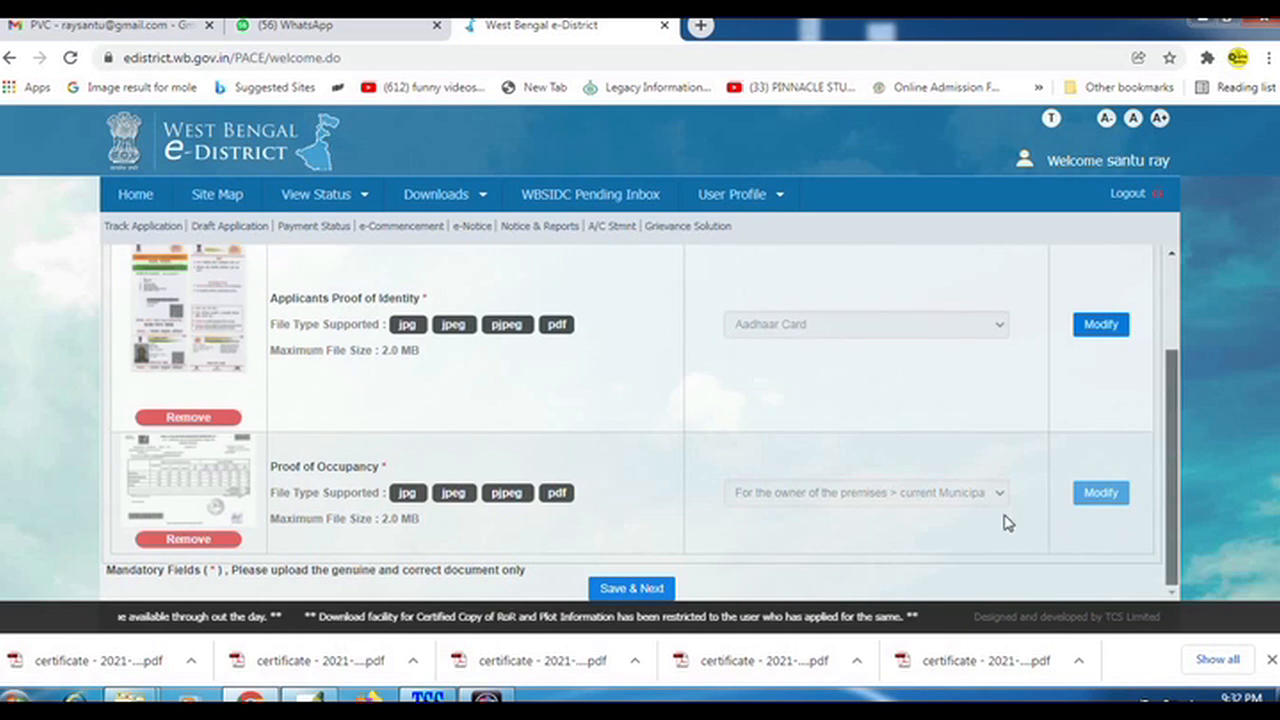
# - Save the supporting documents and submit the trade license application after reviewing its details
pyautogui.click(630, 589)
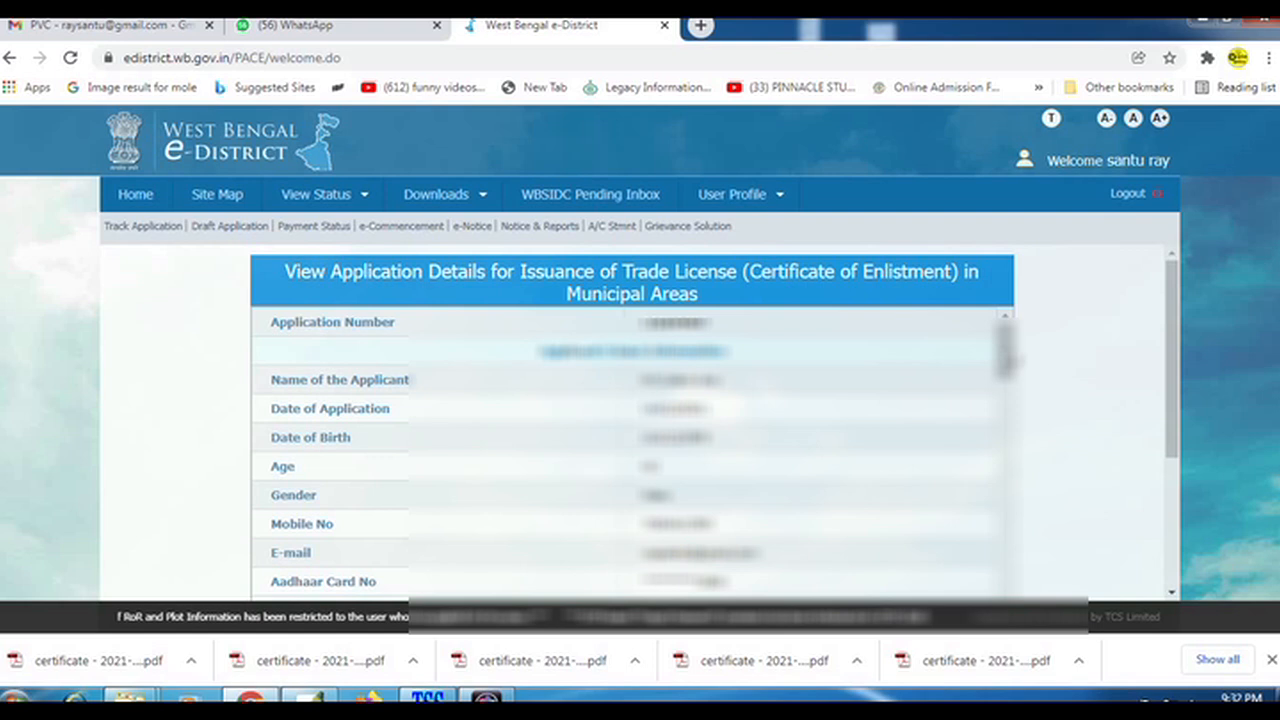
pyautogui.moveTo(1010, 364); pyautogui.dragTo(1024, 484)
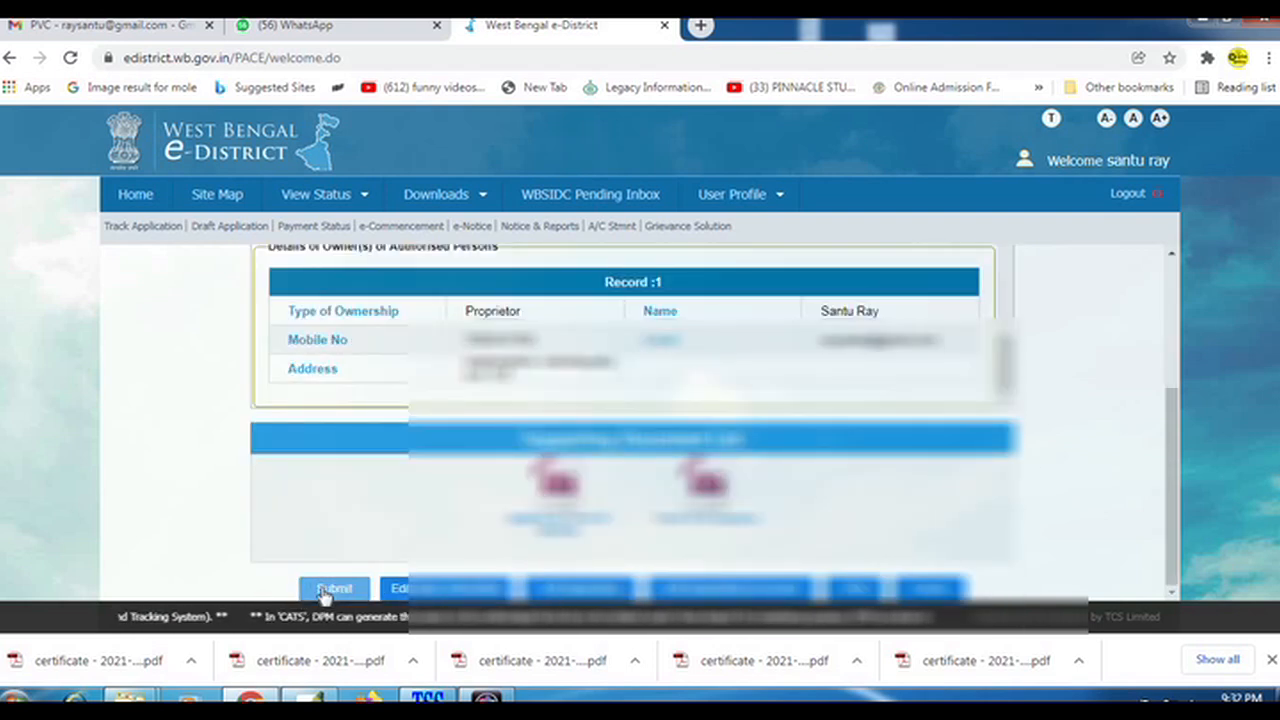
pyautogui.click(330, 589)
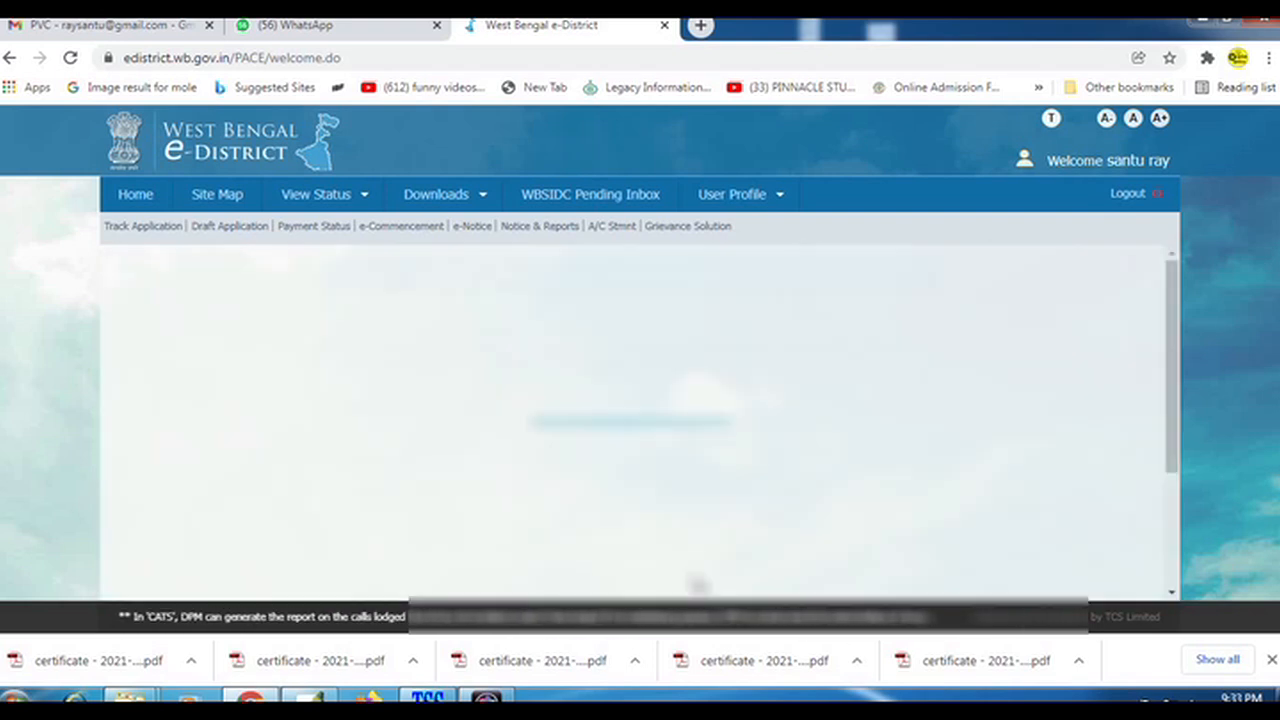
# - Proceed from the application acknowledgement to the fee payment and select PAYU as the payment gateway
pyautogui.scroll(-2, 600, 500)
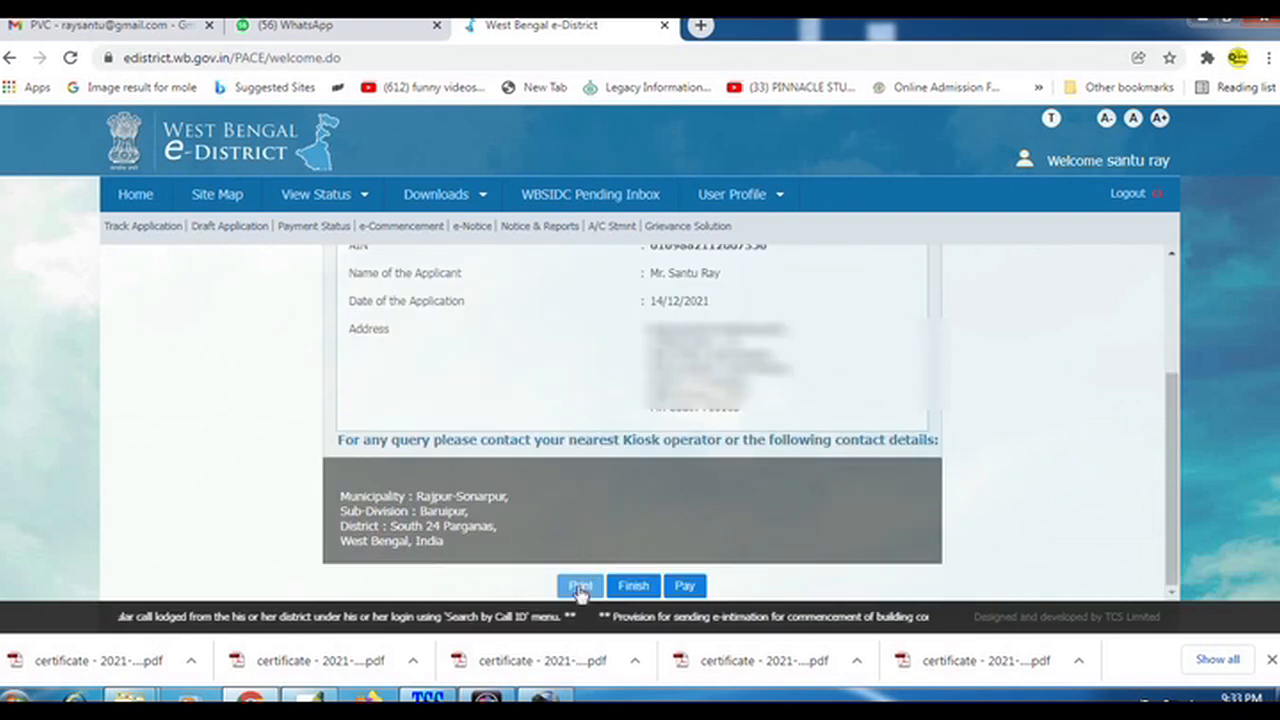
pyautogui.click(685, 587)
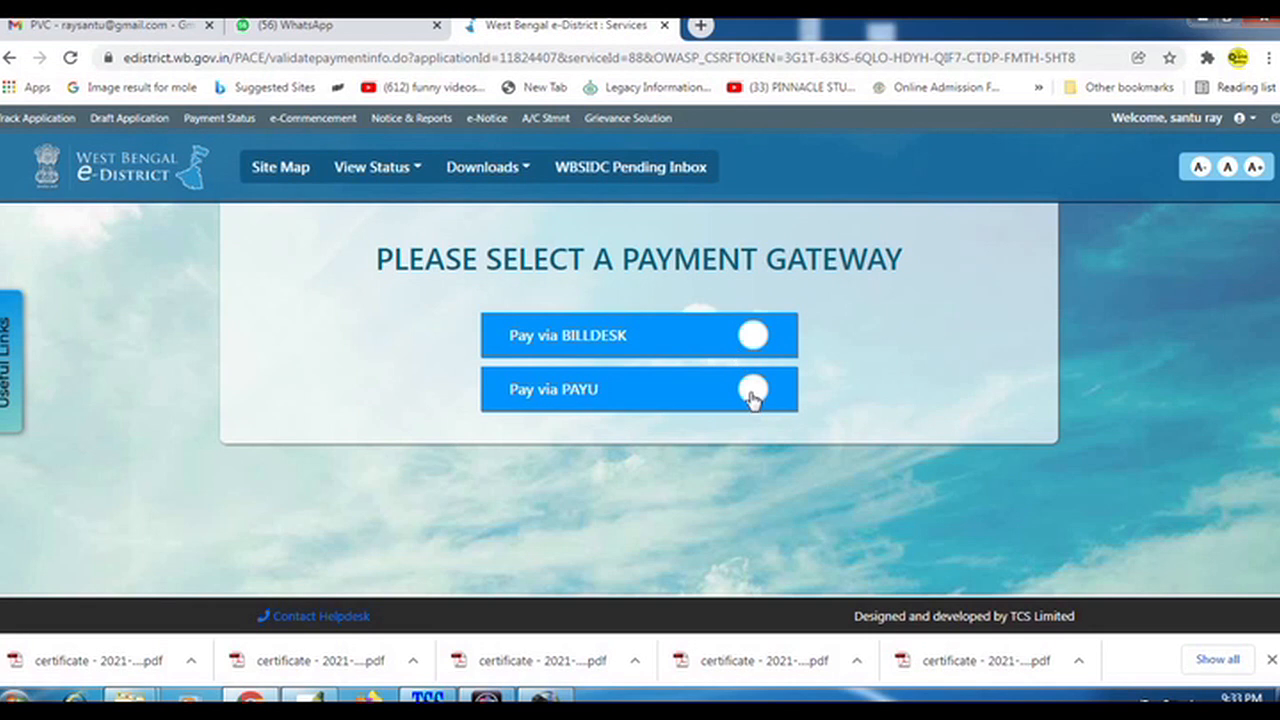
pyautogui.click(796, 404)
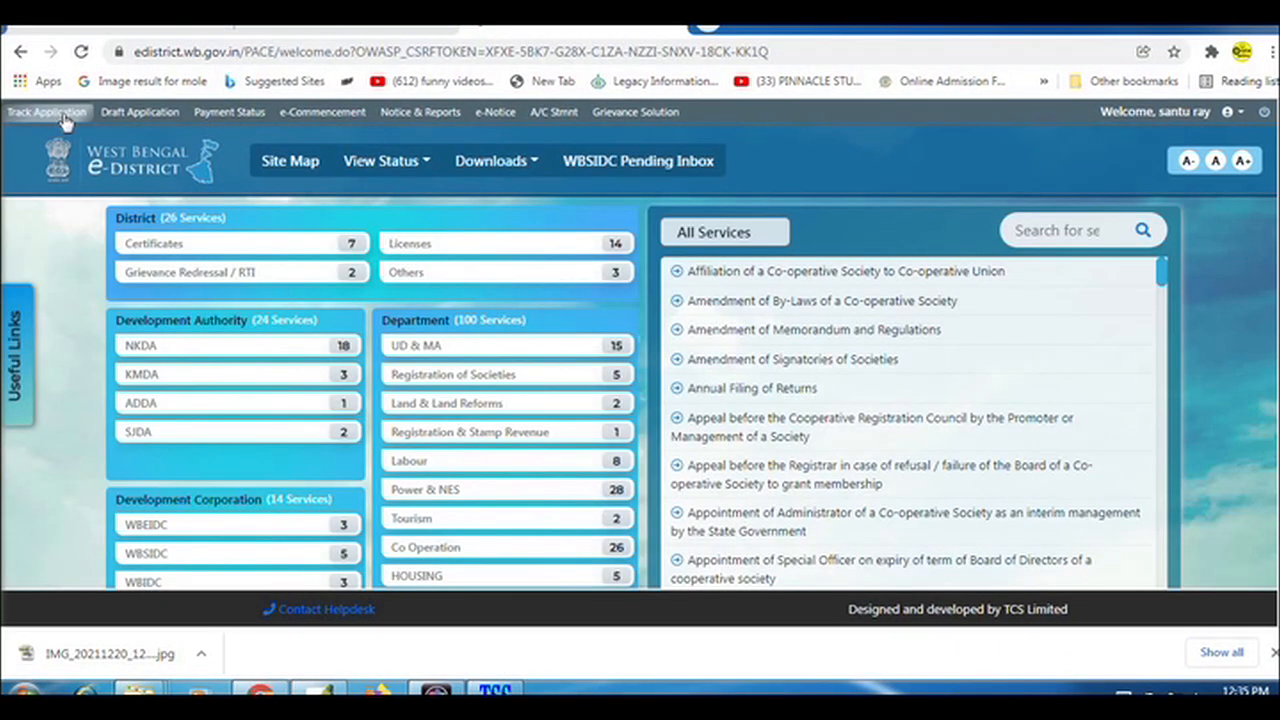
# - Download the certificate for the trade license application dated 14/12/2021 from application tracking and open the PDF to review it
pyautogui.click(63, 117)
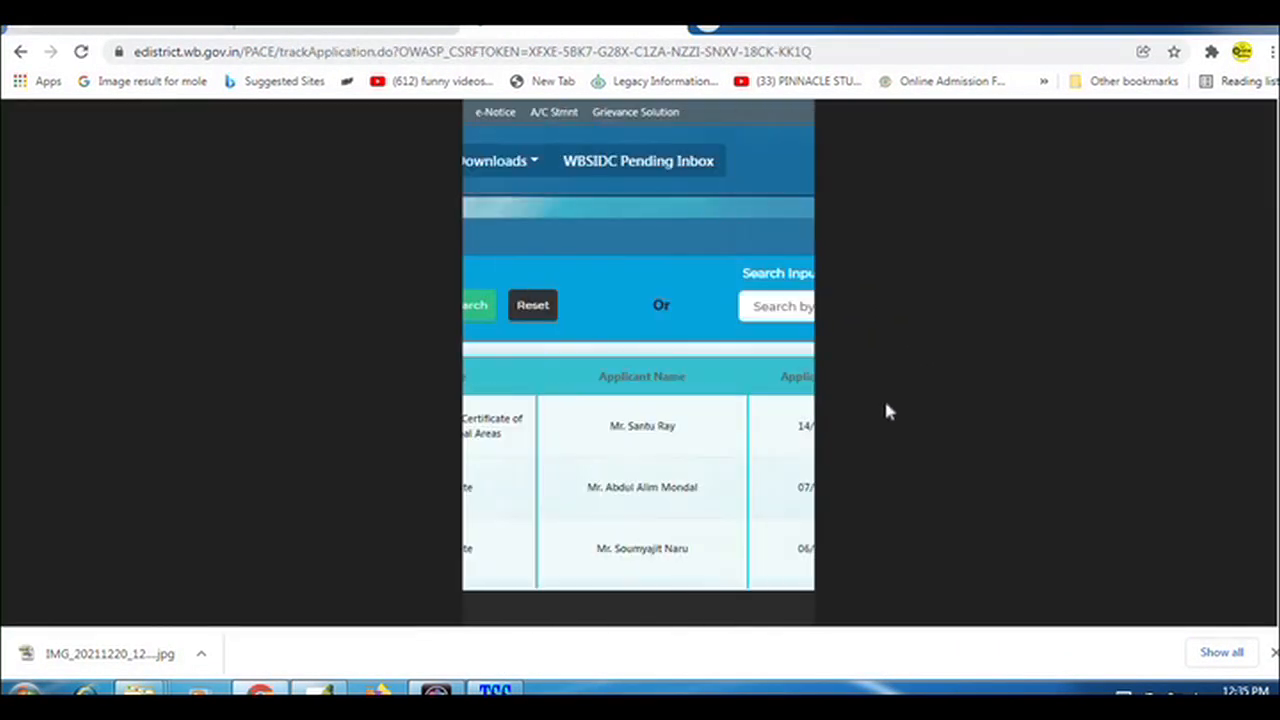
pyautogui.scroll(-1, 909, 497)
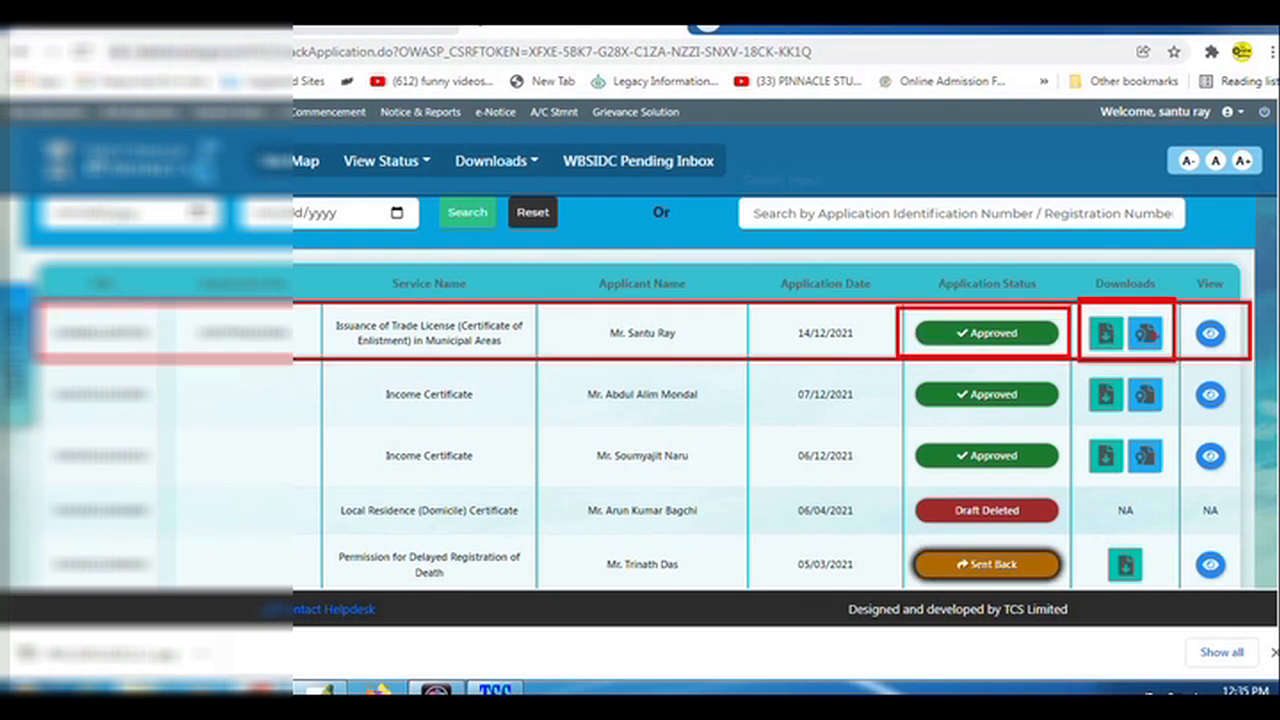
pyautogui.click(1145, 335)
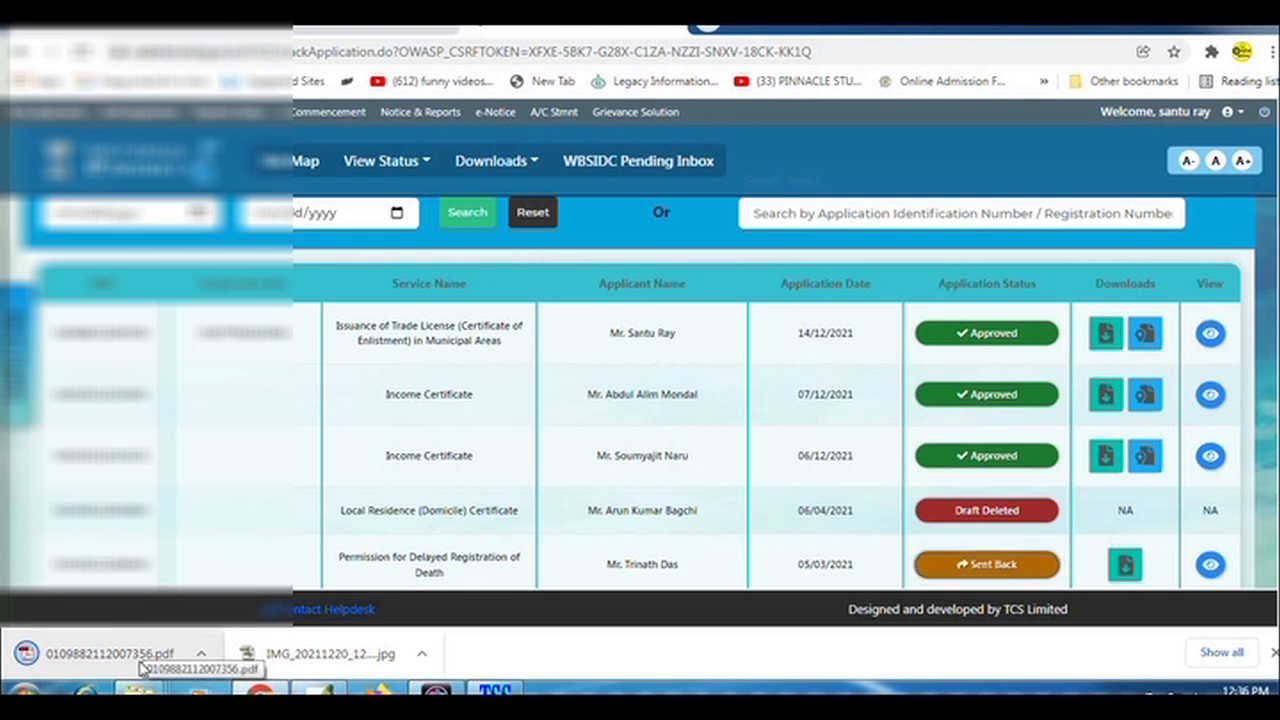
pyautogui.click(110, 654)
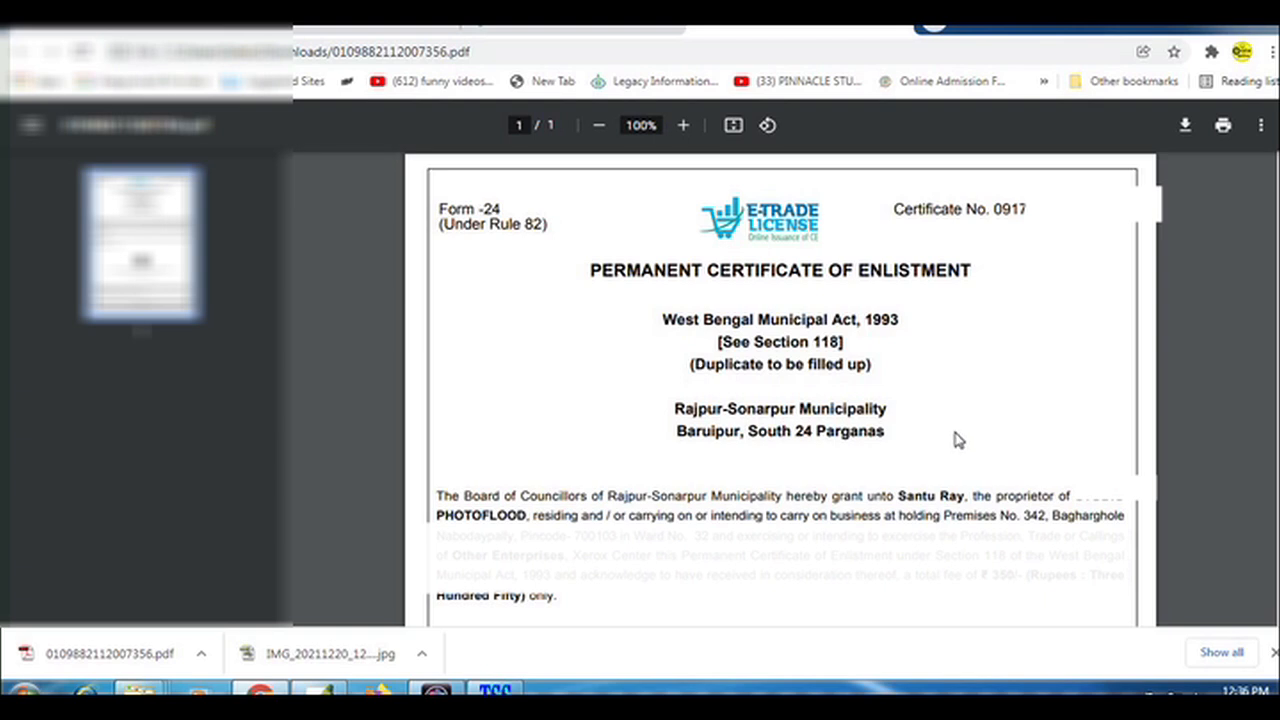
pyautogui.scroll(-6, 957, 445)
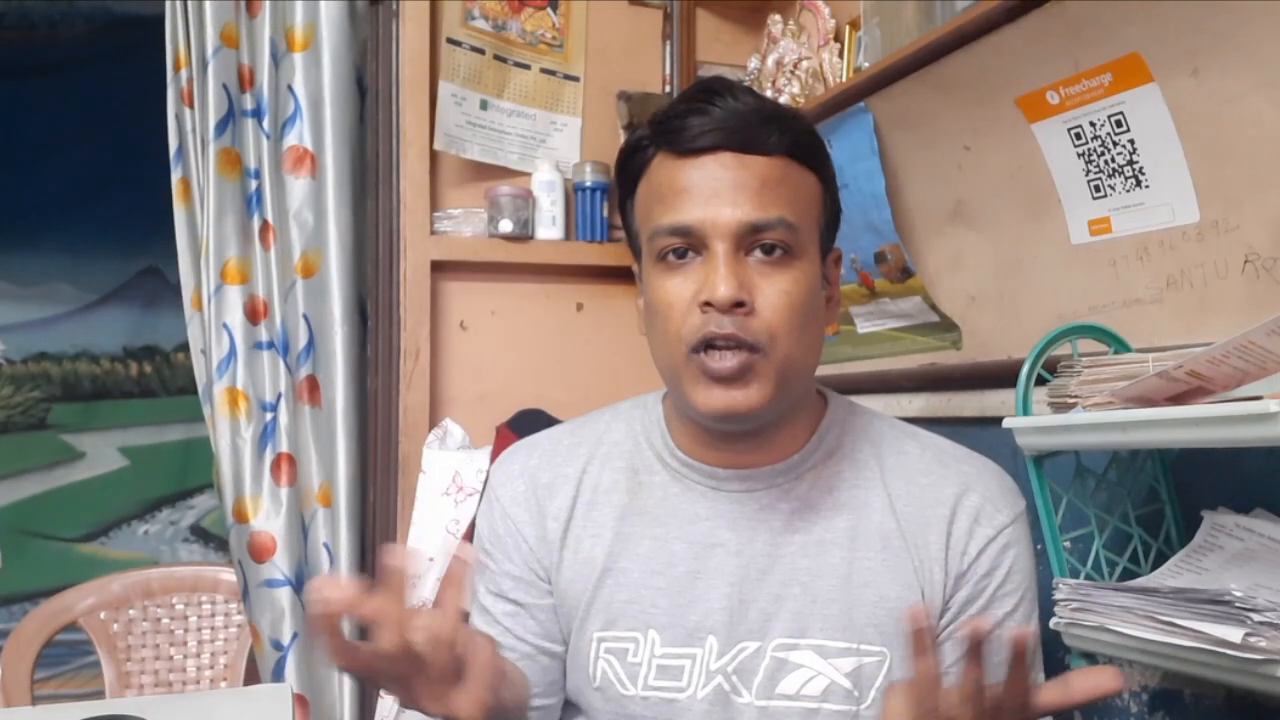